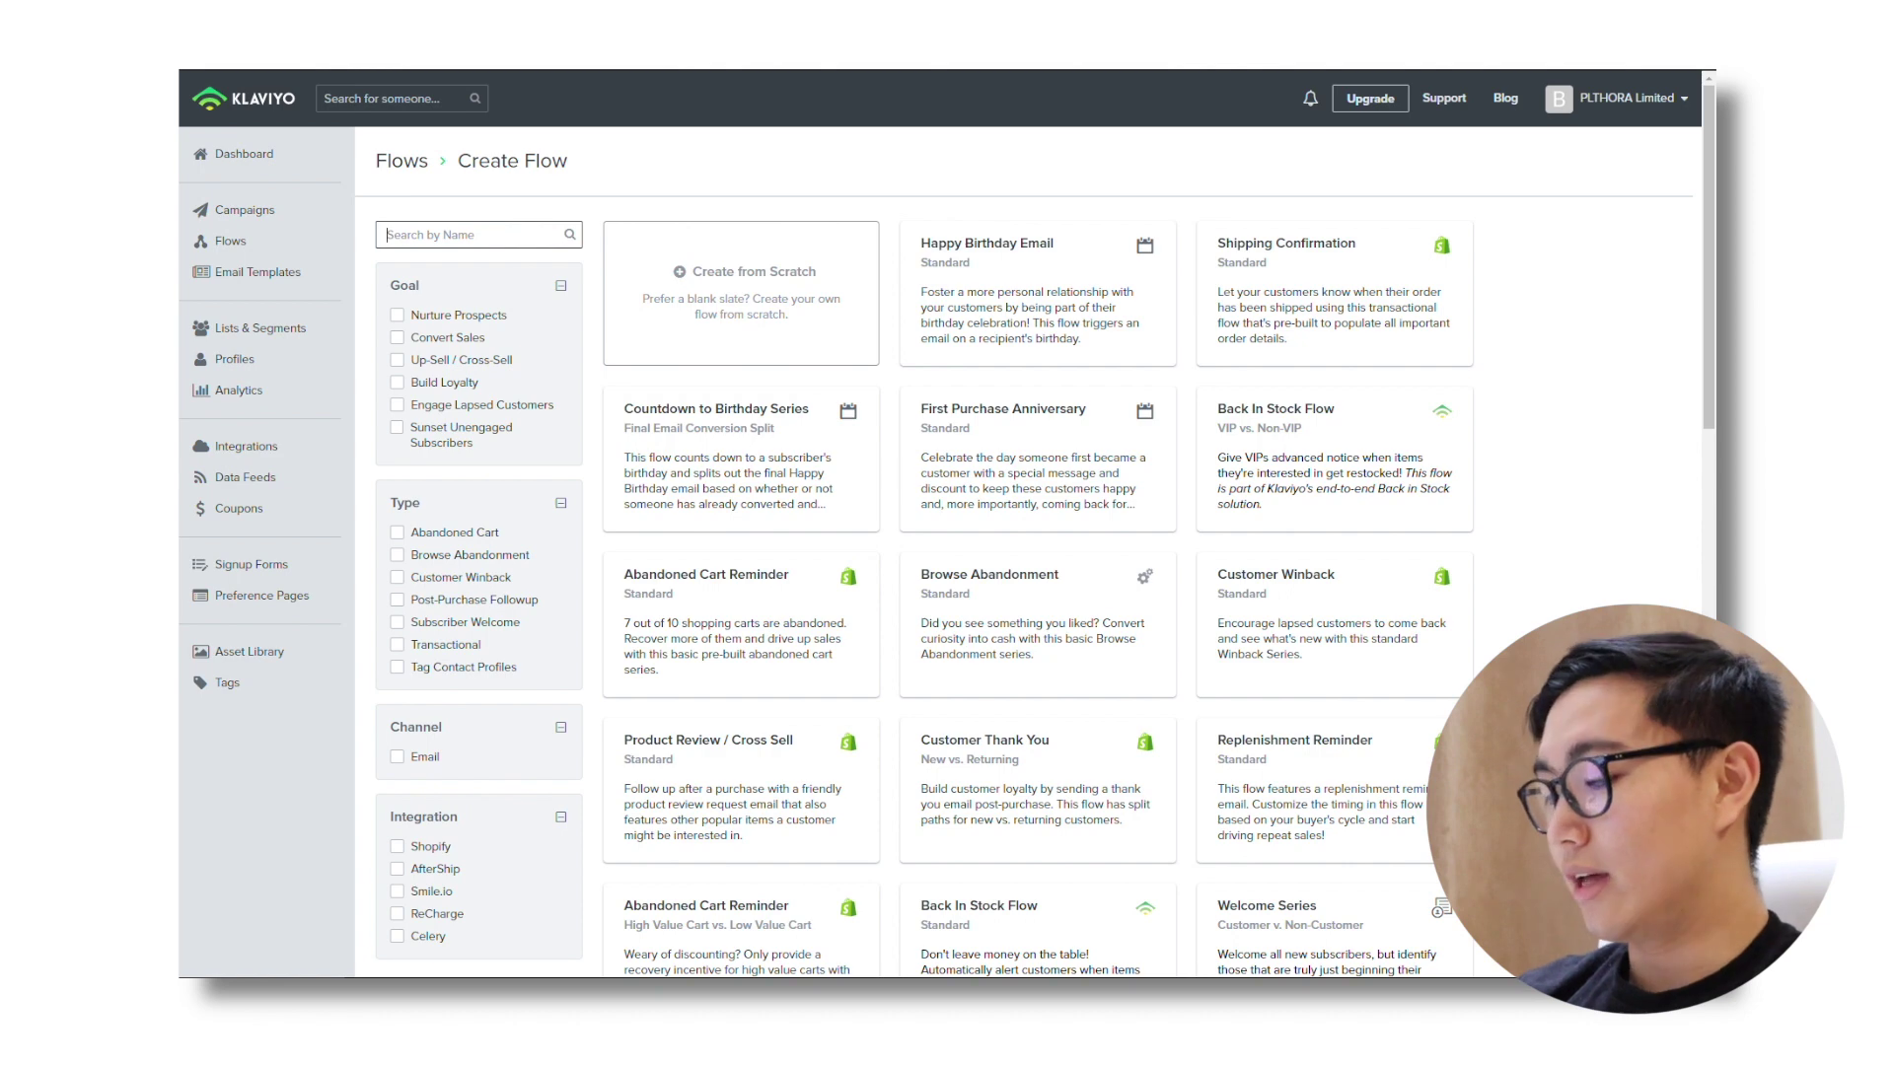
Step: Search the flow template library for welcome, abandonment and thank-you flows in turn
text(Welcom)
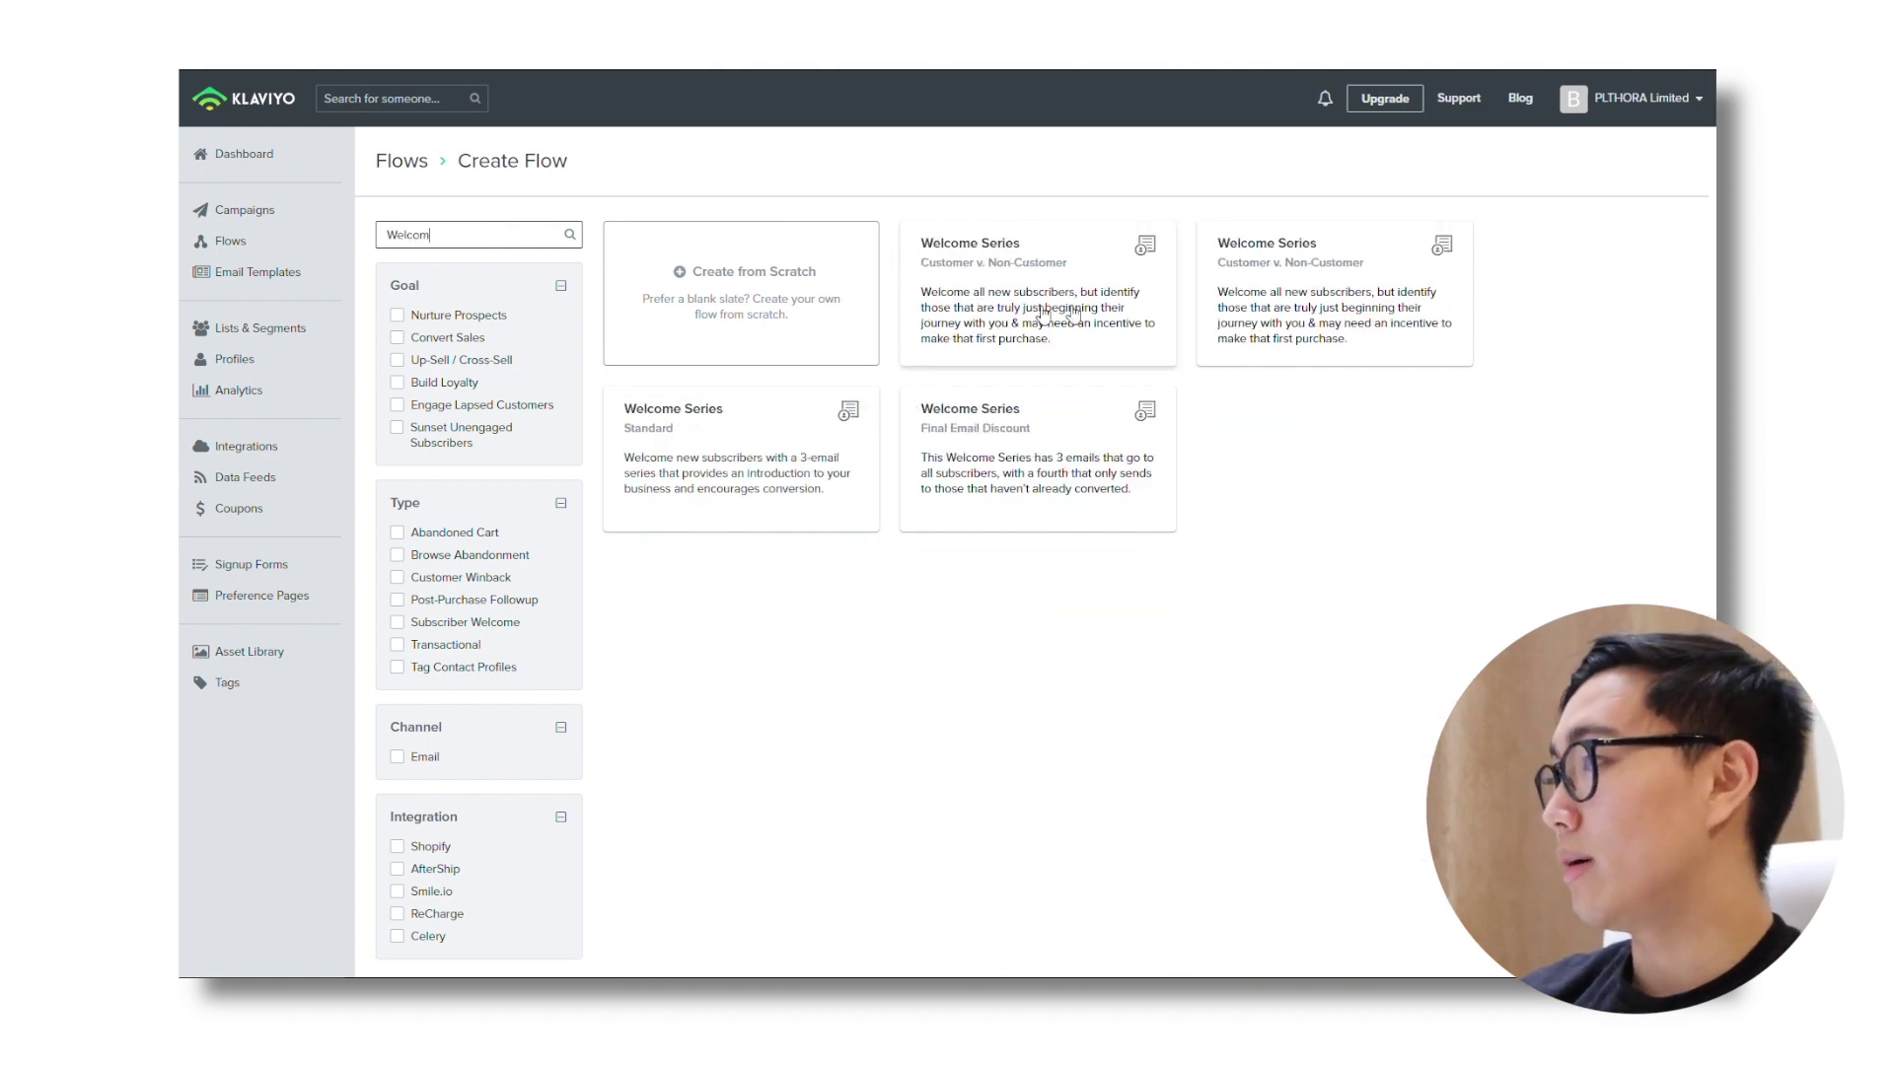
key(ctrl+a)
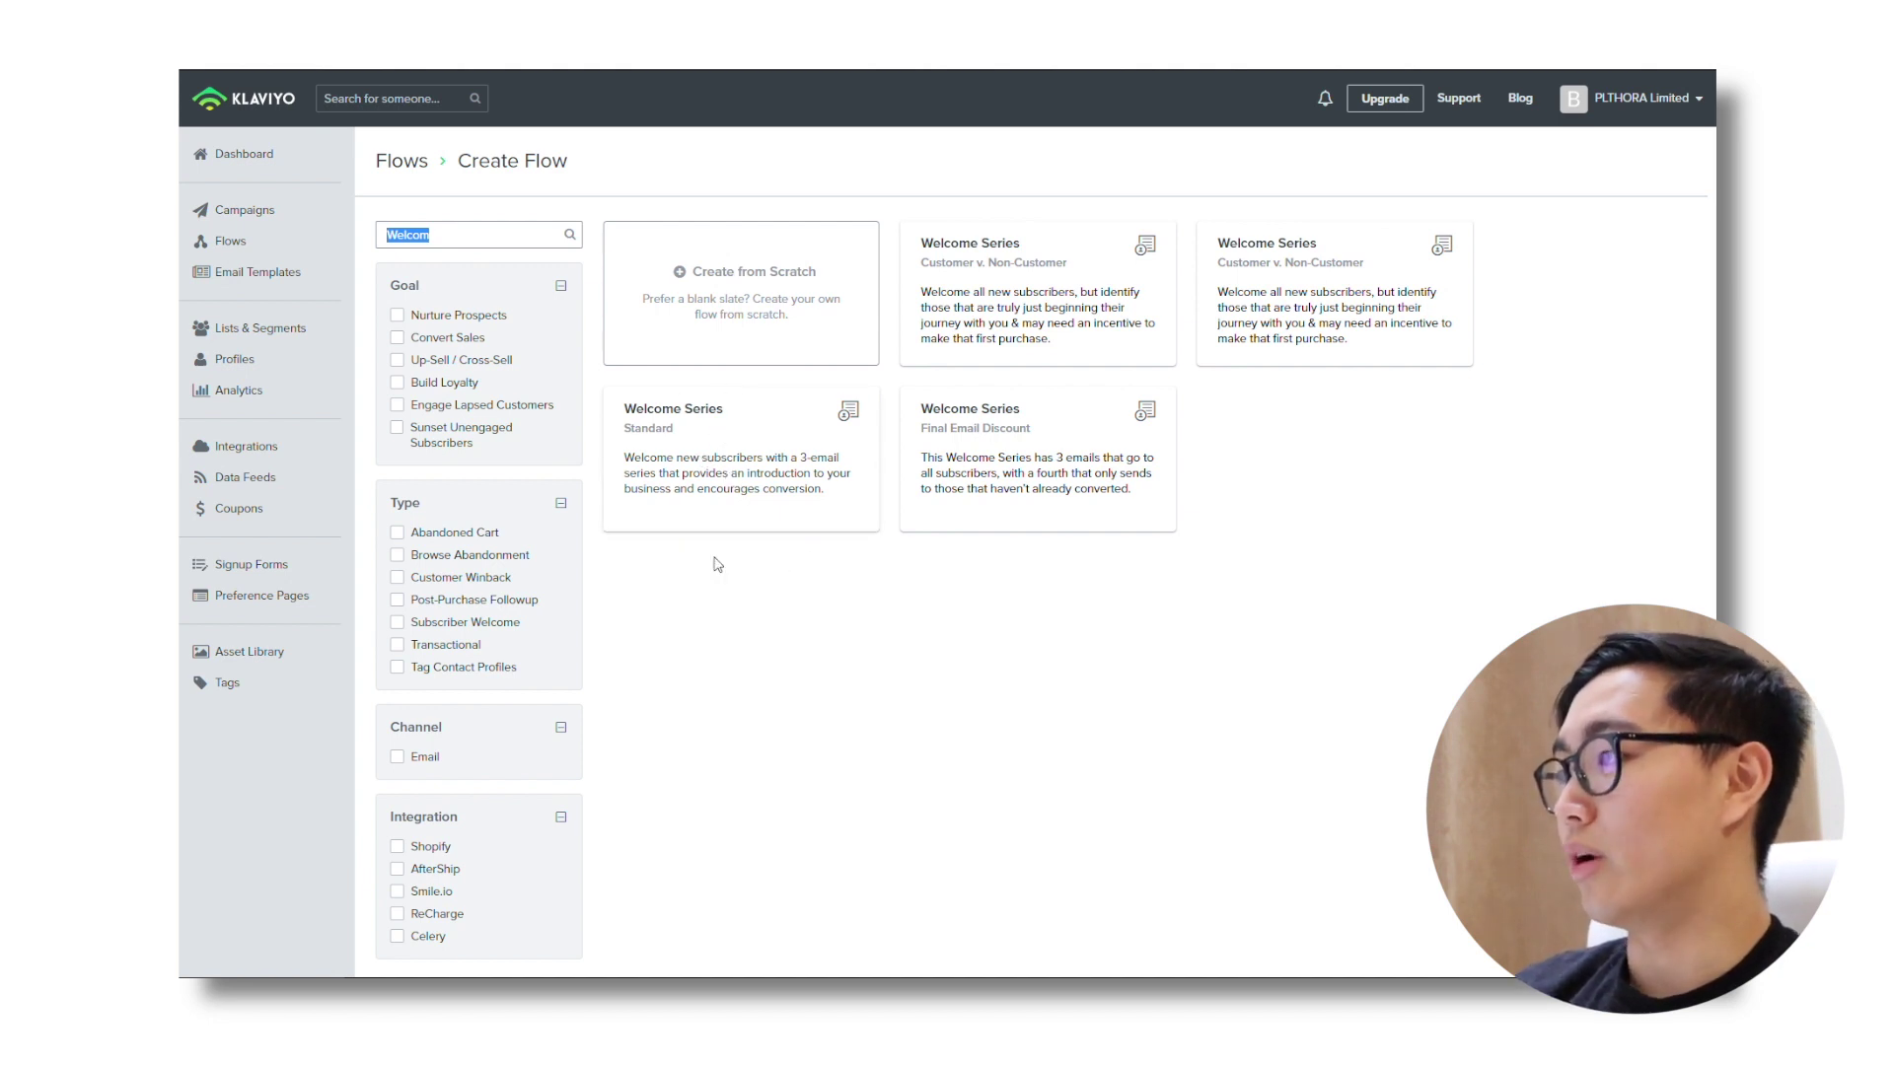
key(BackSpace)
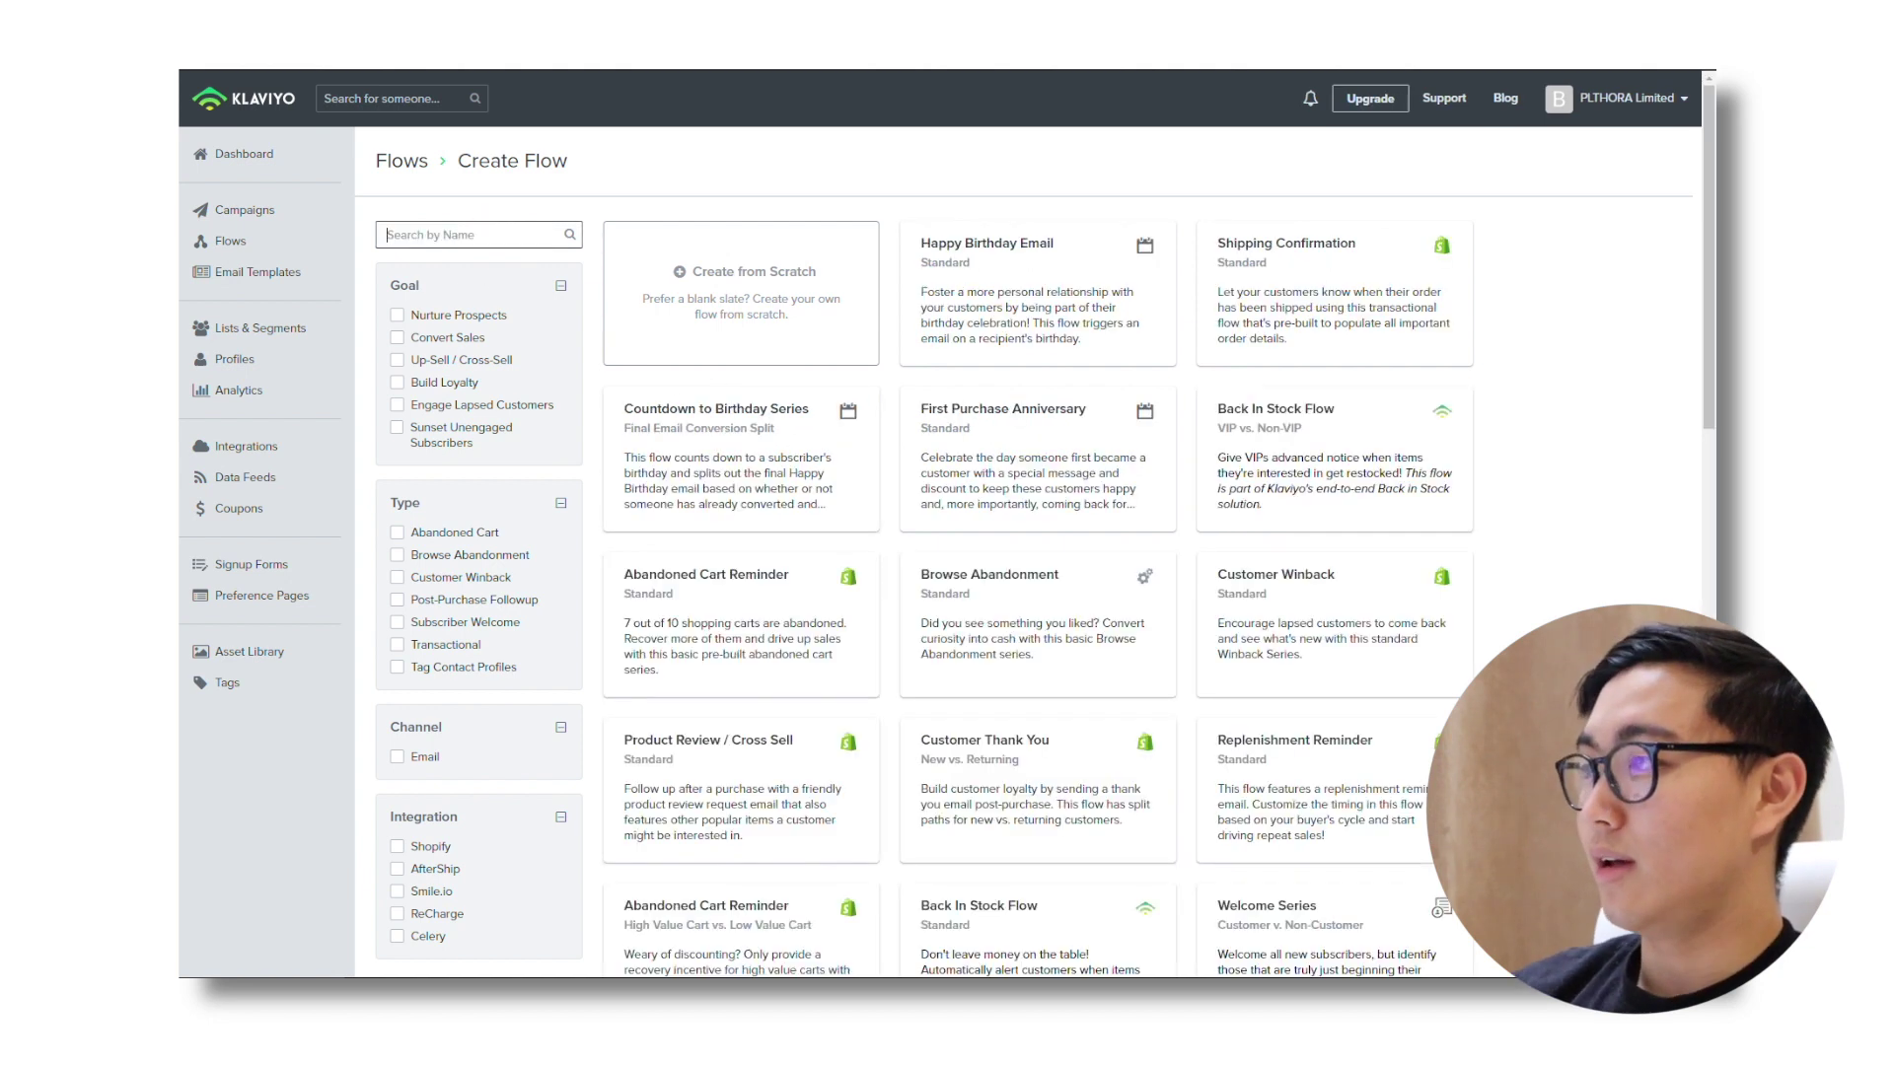
text(Aband)
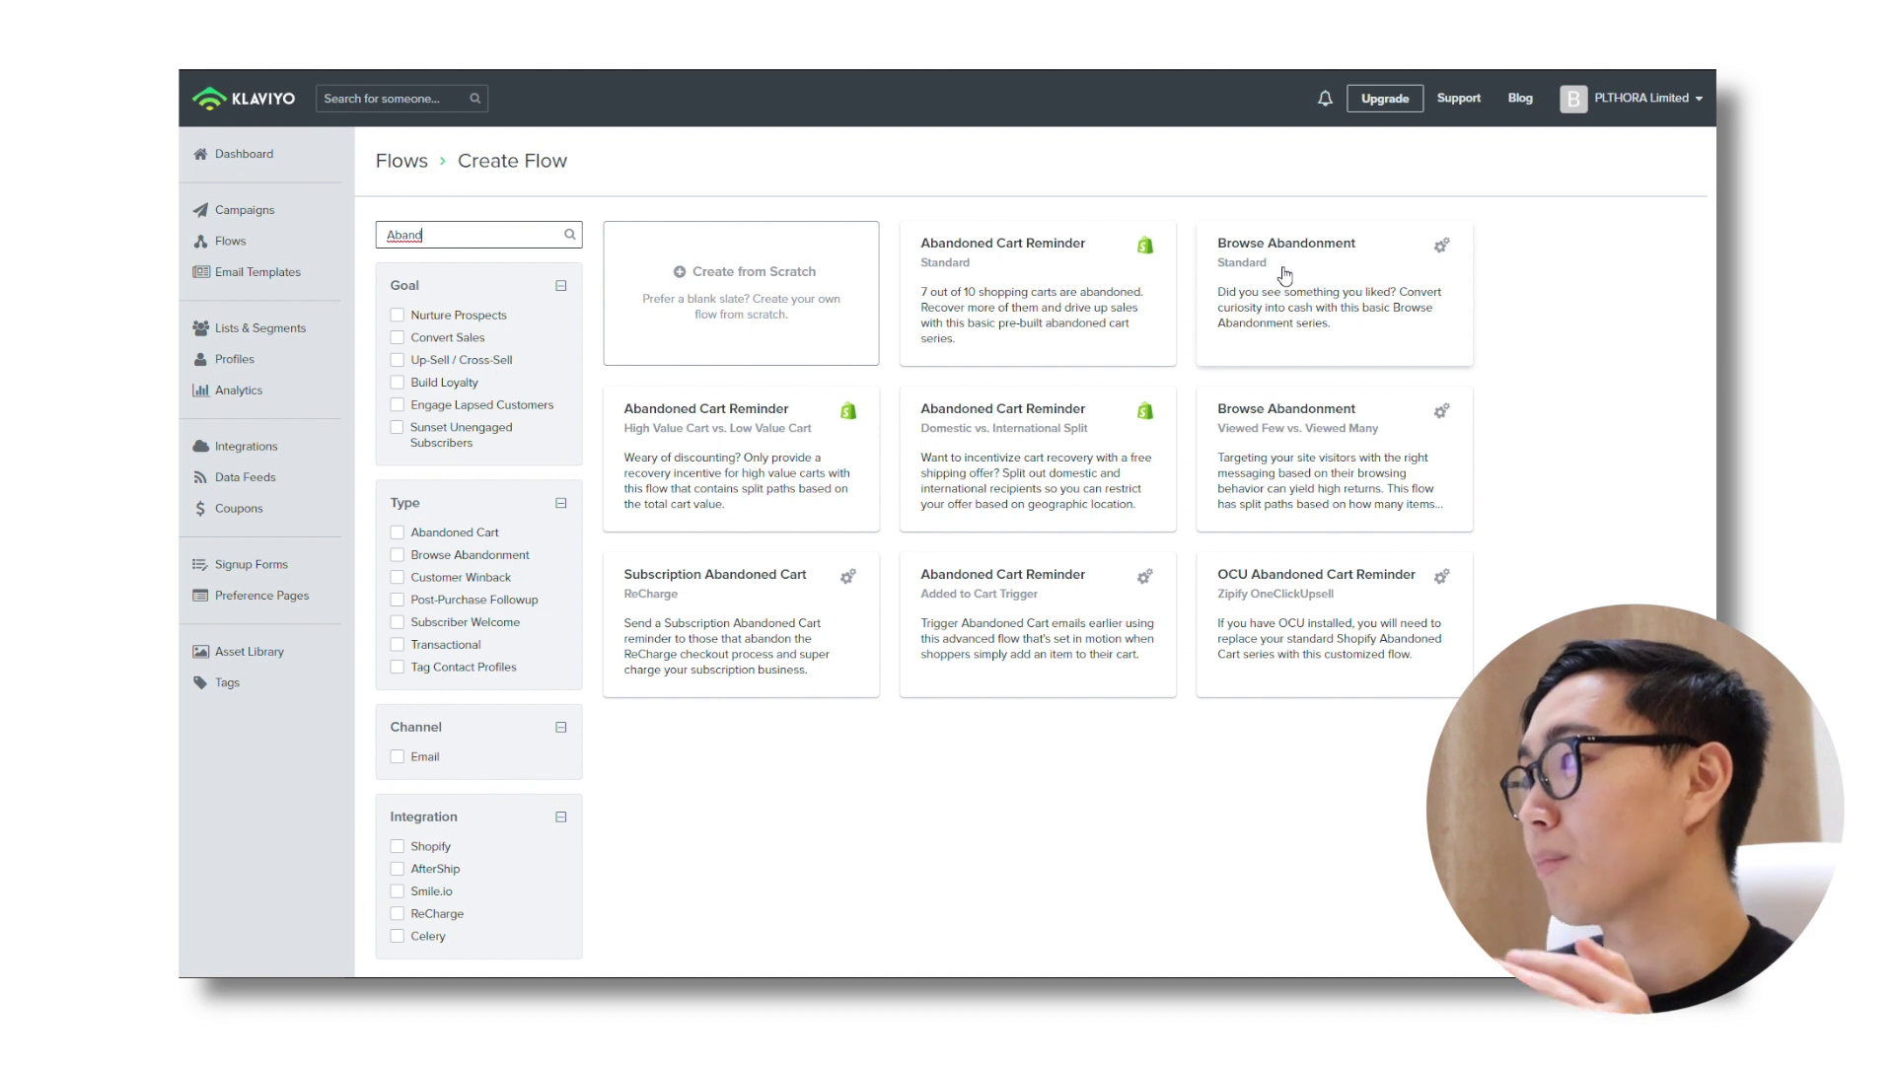
double_click(520, 235)
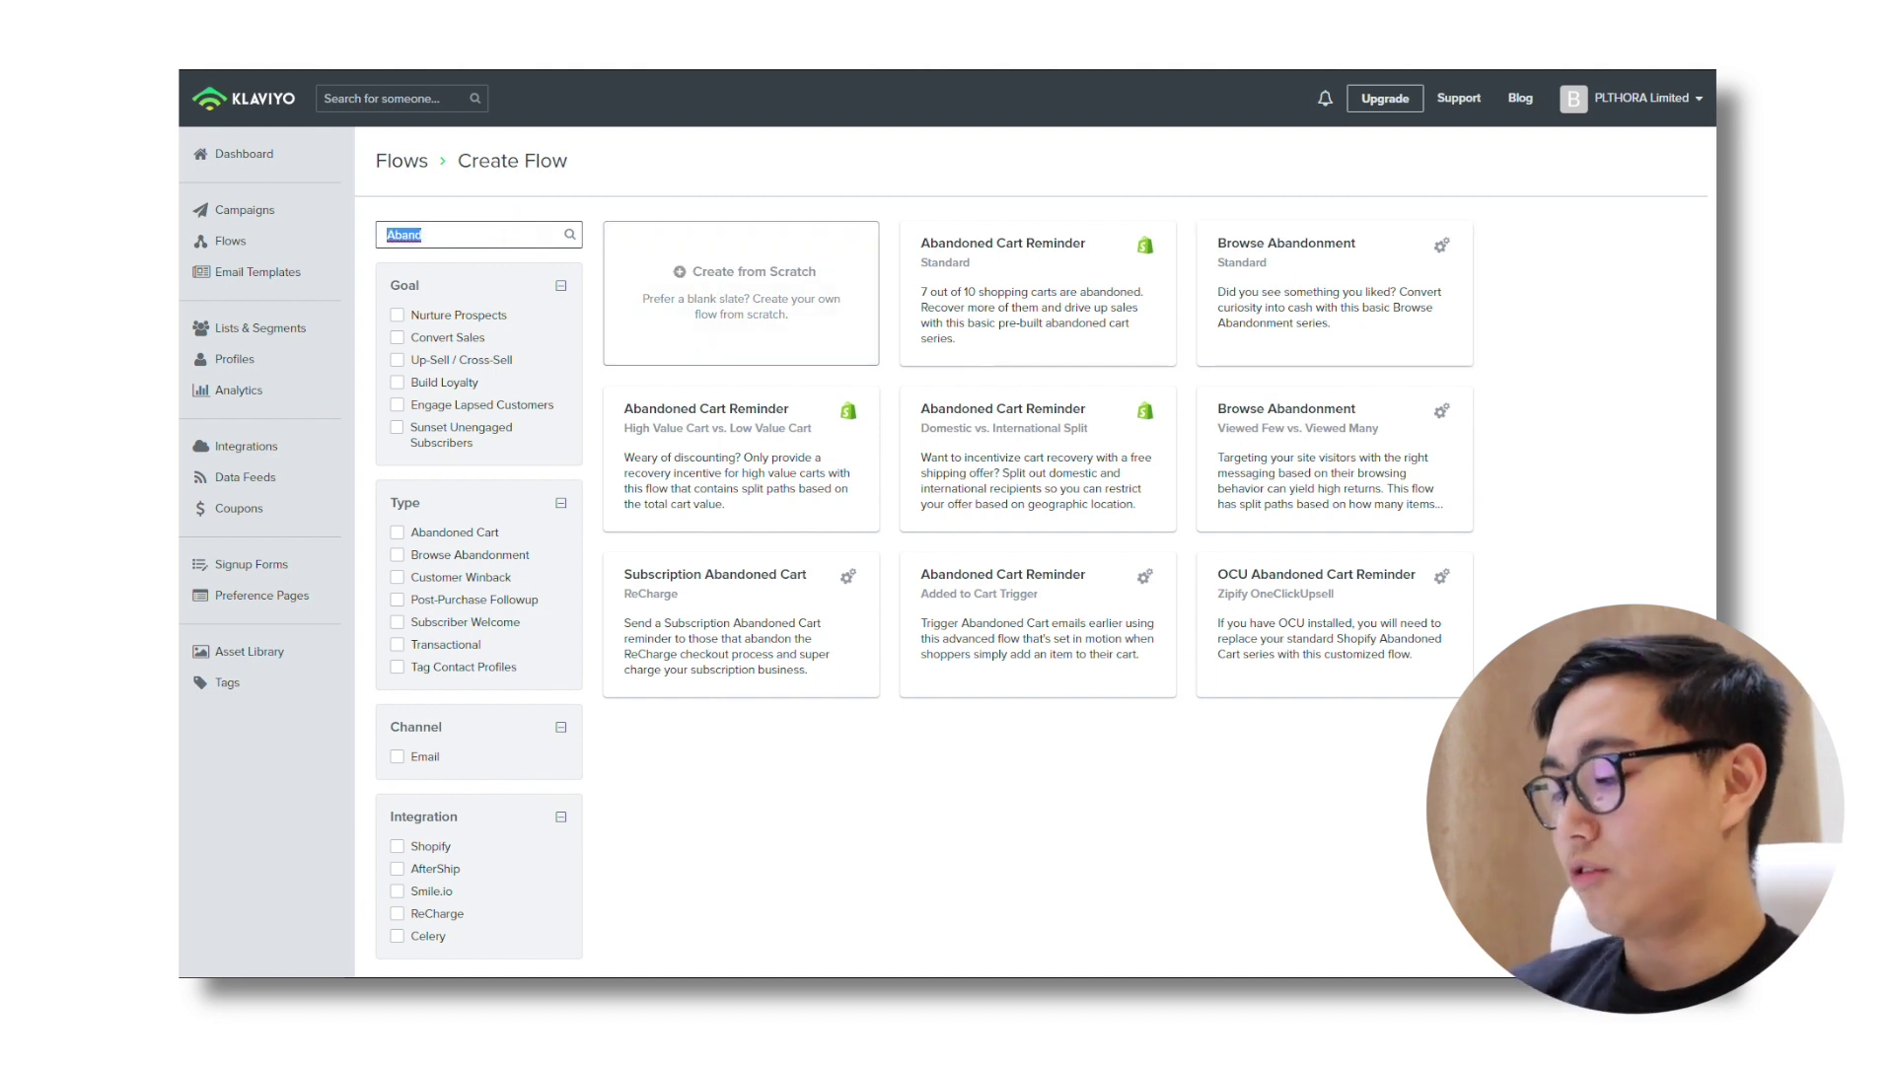
text(thANK)
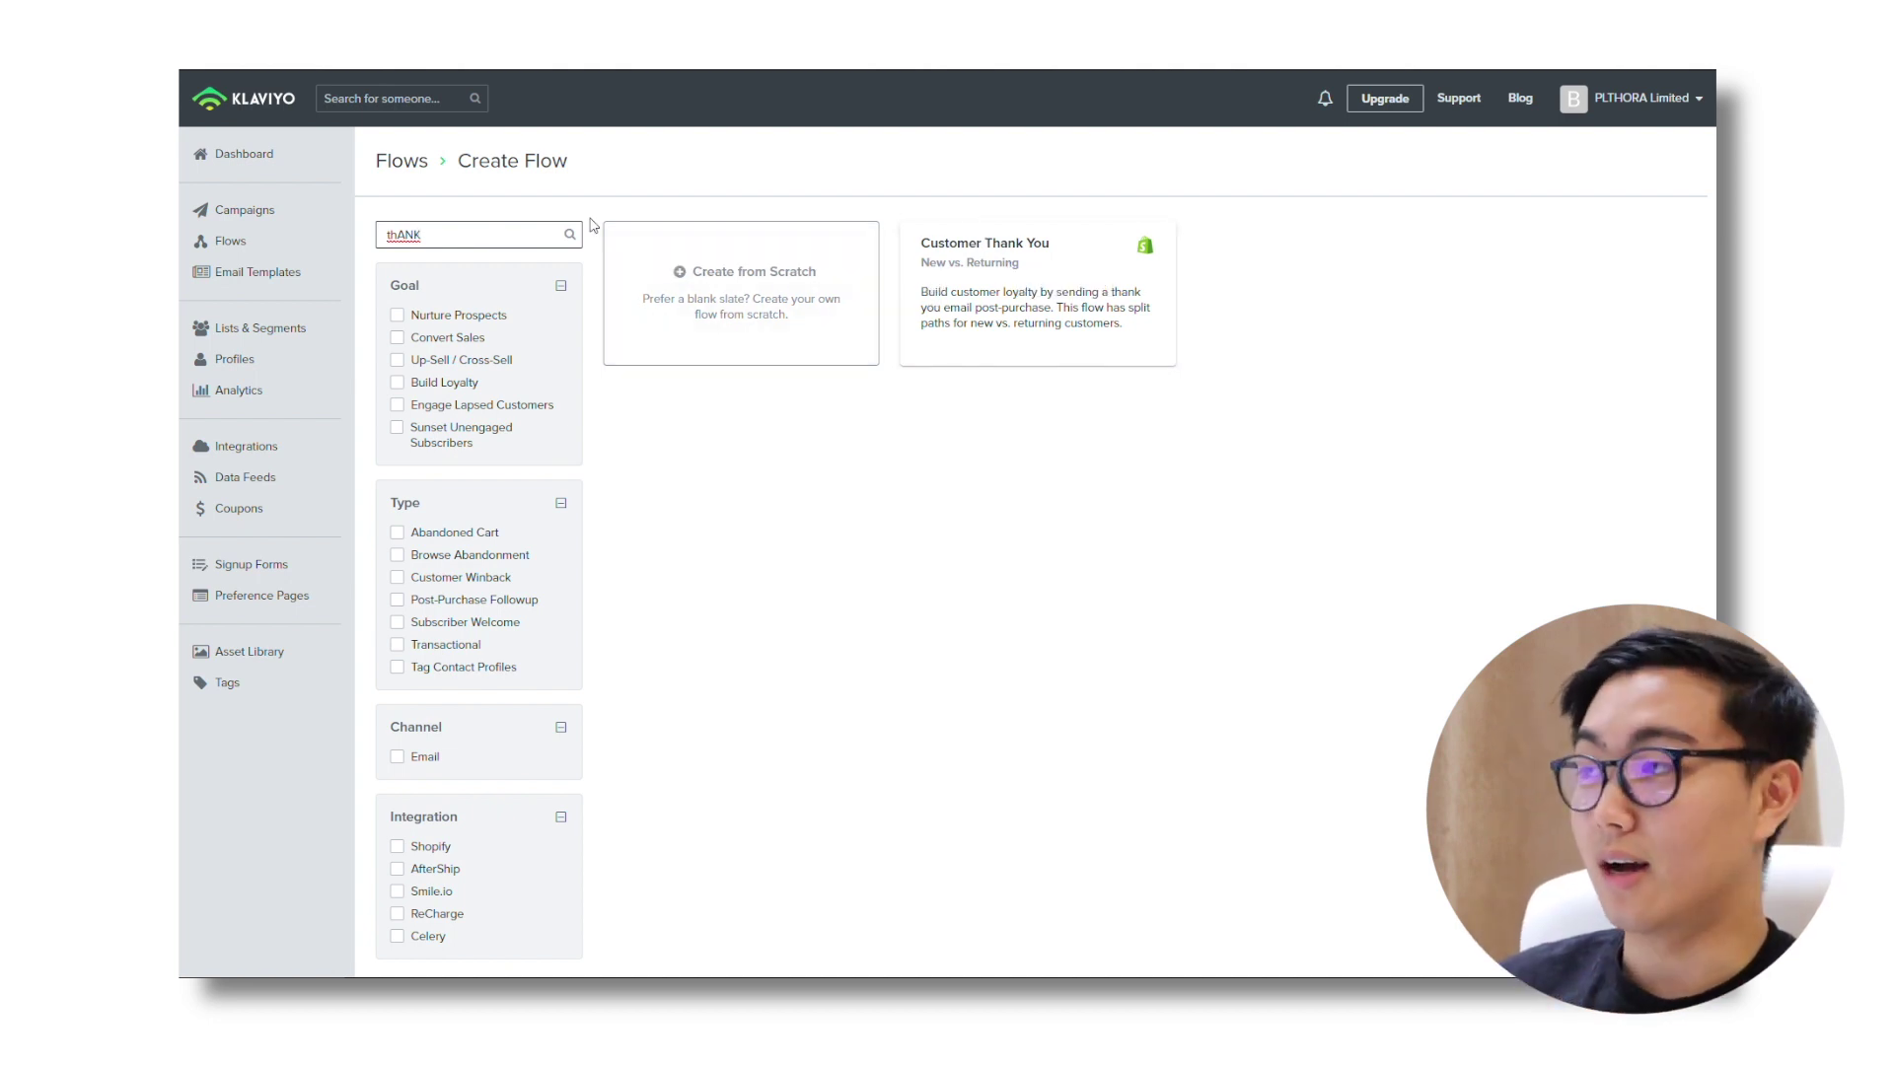
Step: Open the existing Welcome Series - Standard flow and bring up its trigger's flow filter settings
click(248, 247)
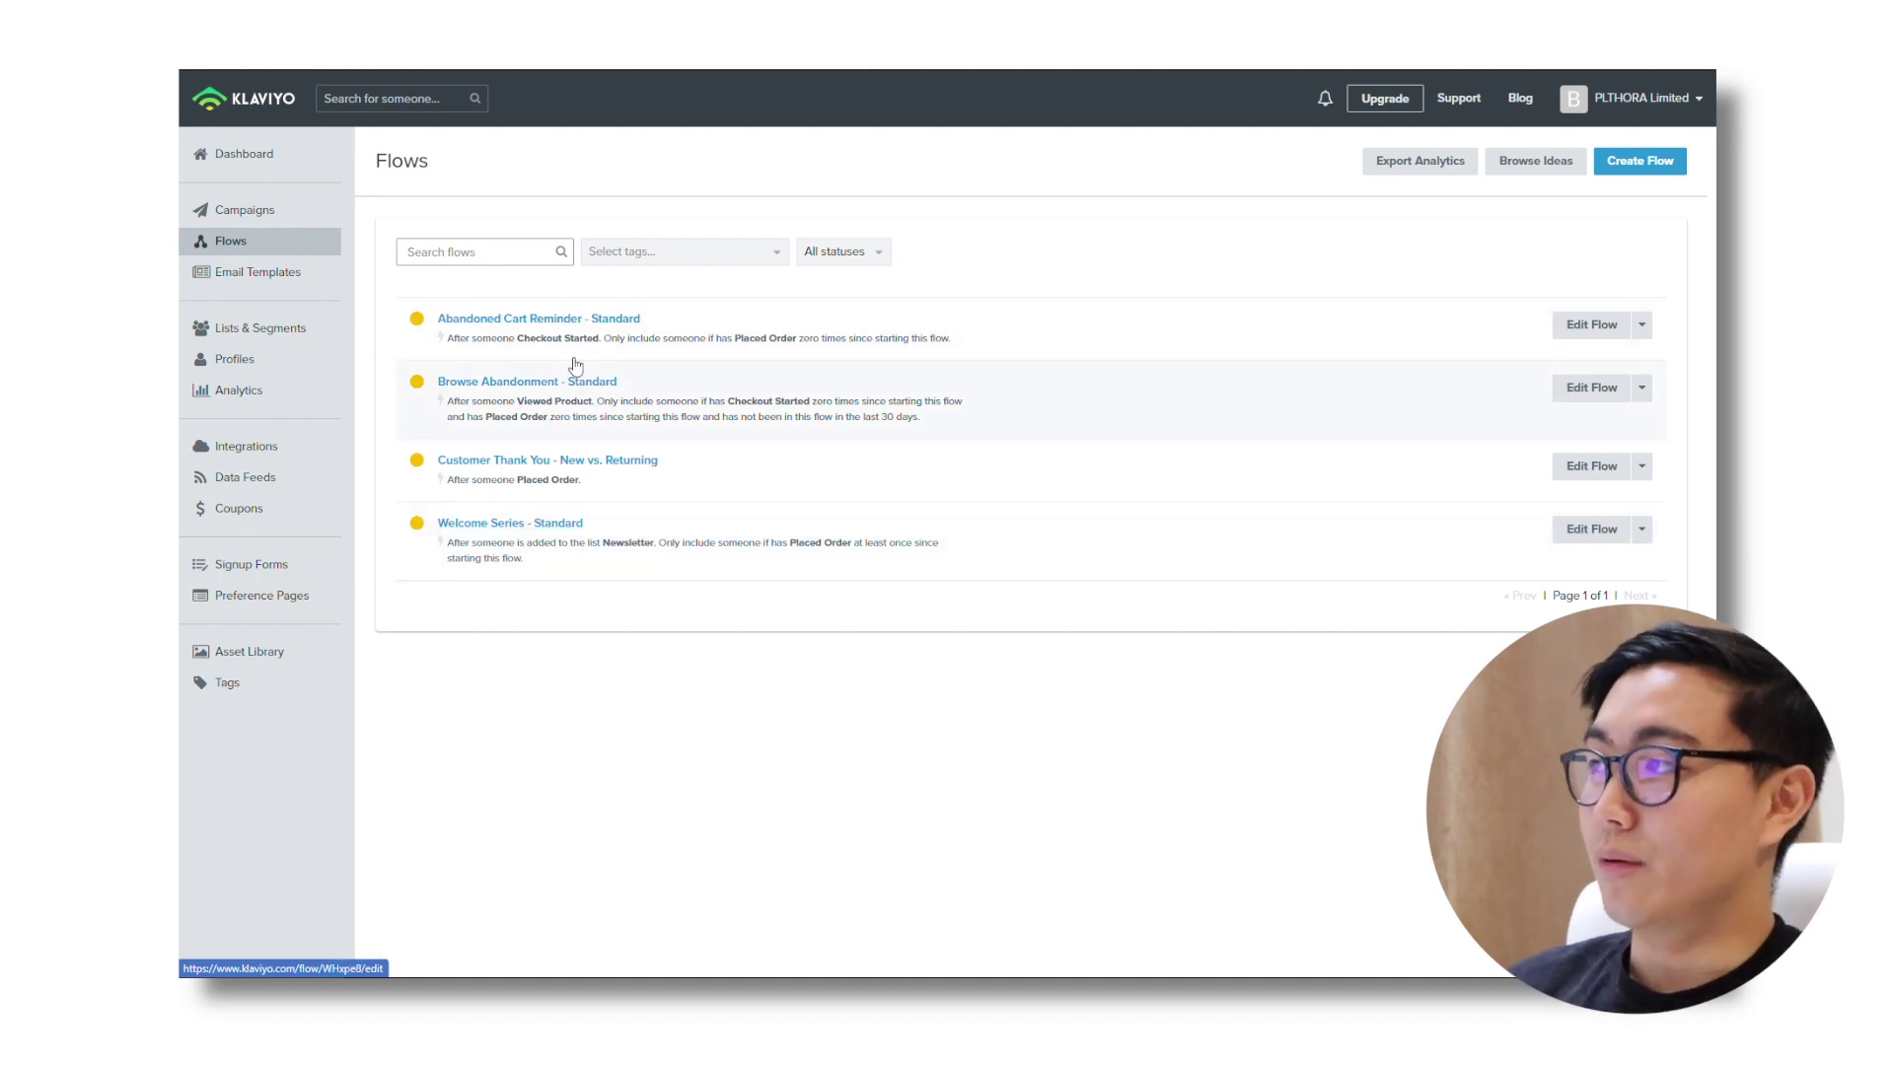
click(505, 529)
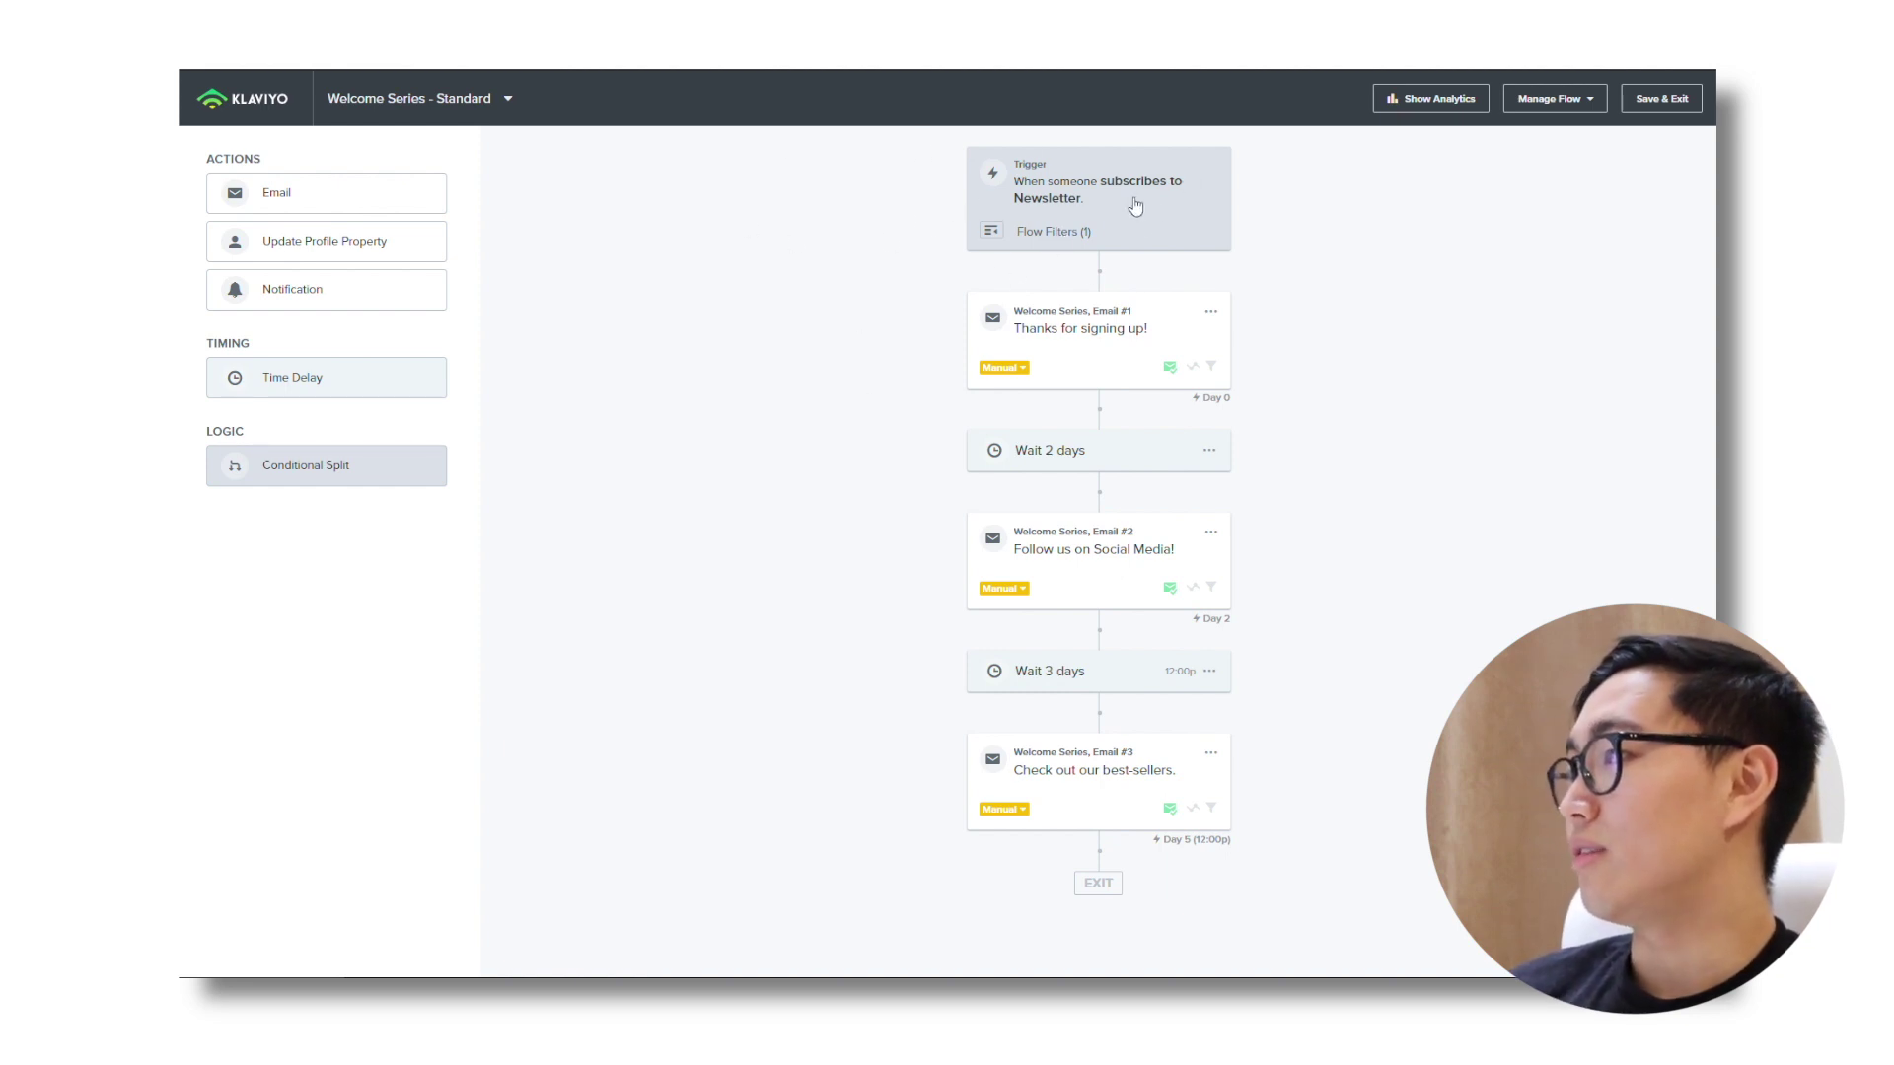
click(1037, 188)
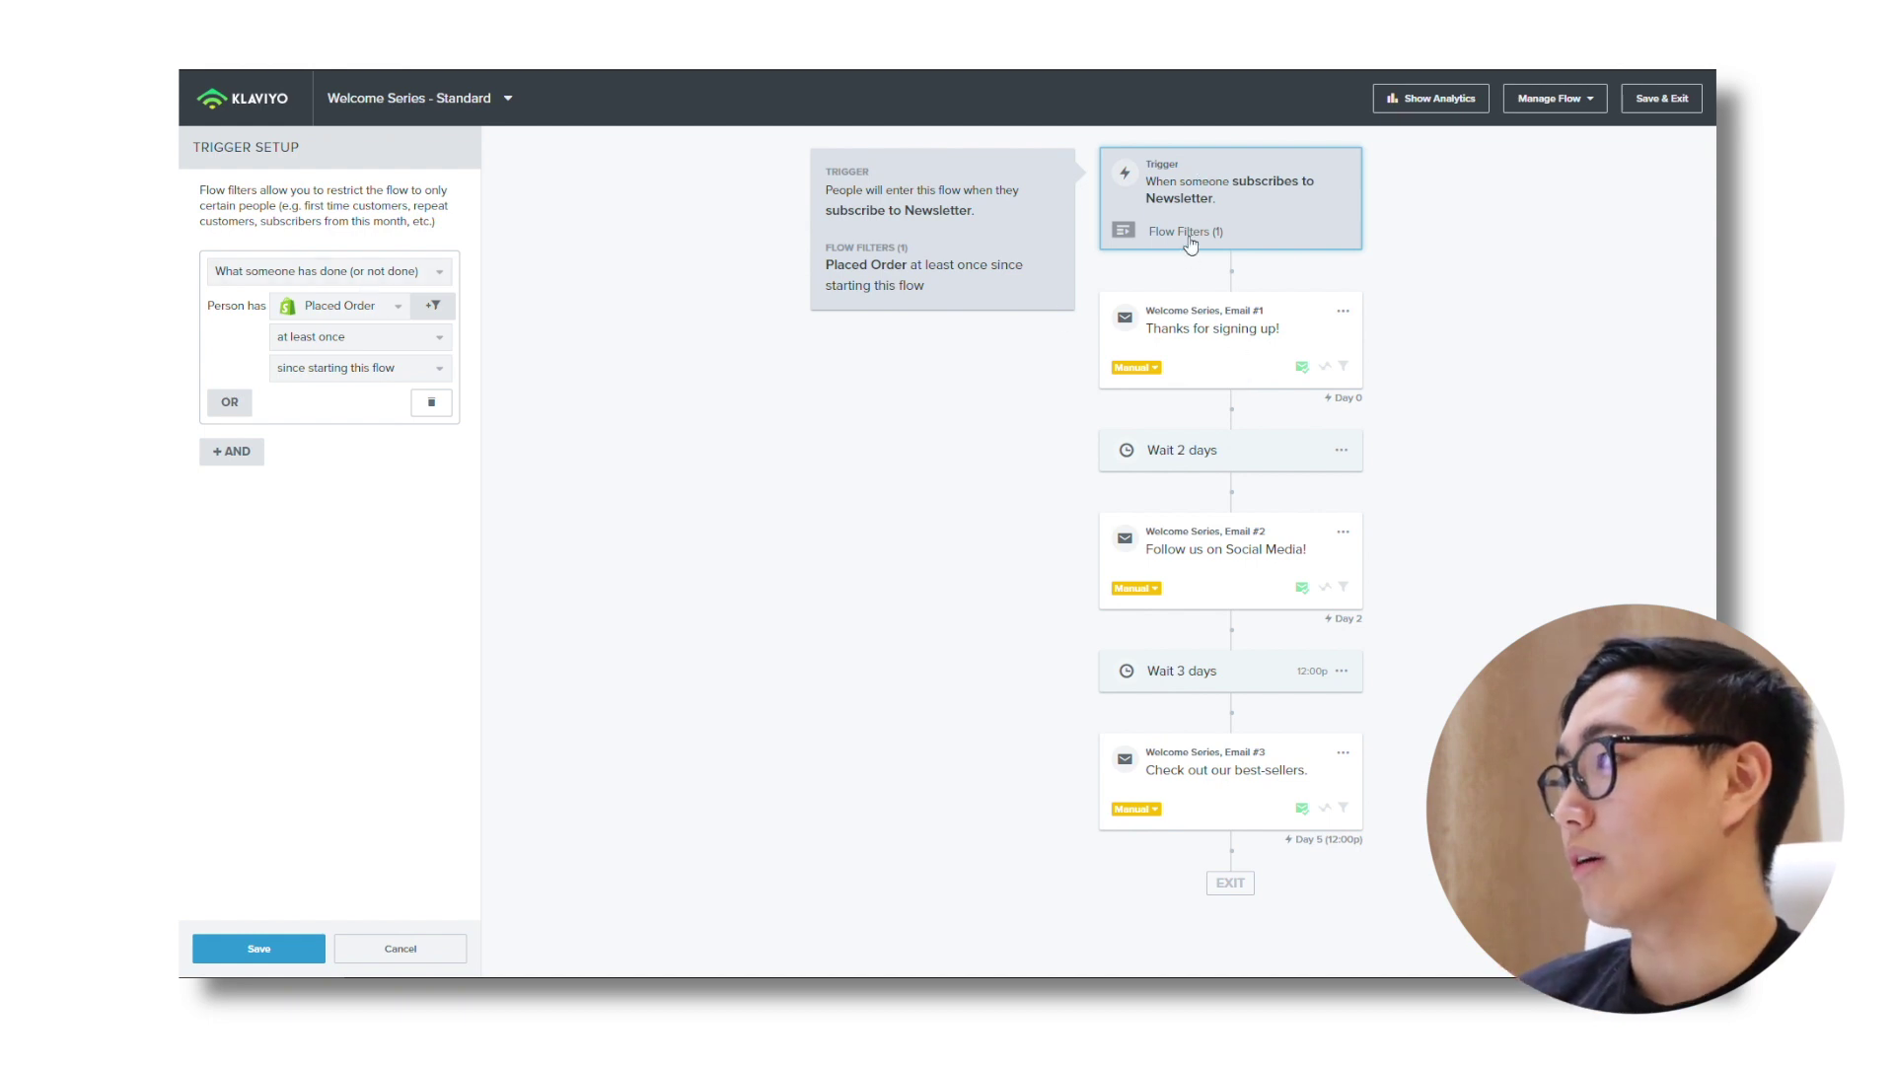
Step: Review the condition and timeframe options of the Placed Order flow filter and save the filter as it is
click(404, 283)
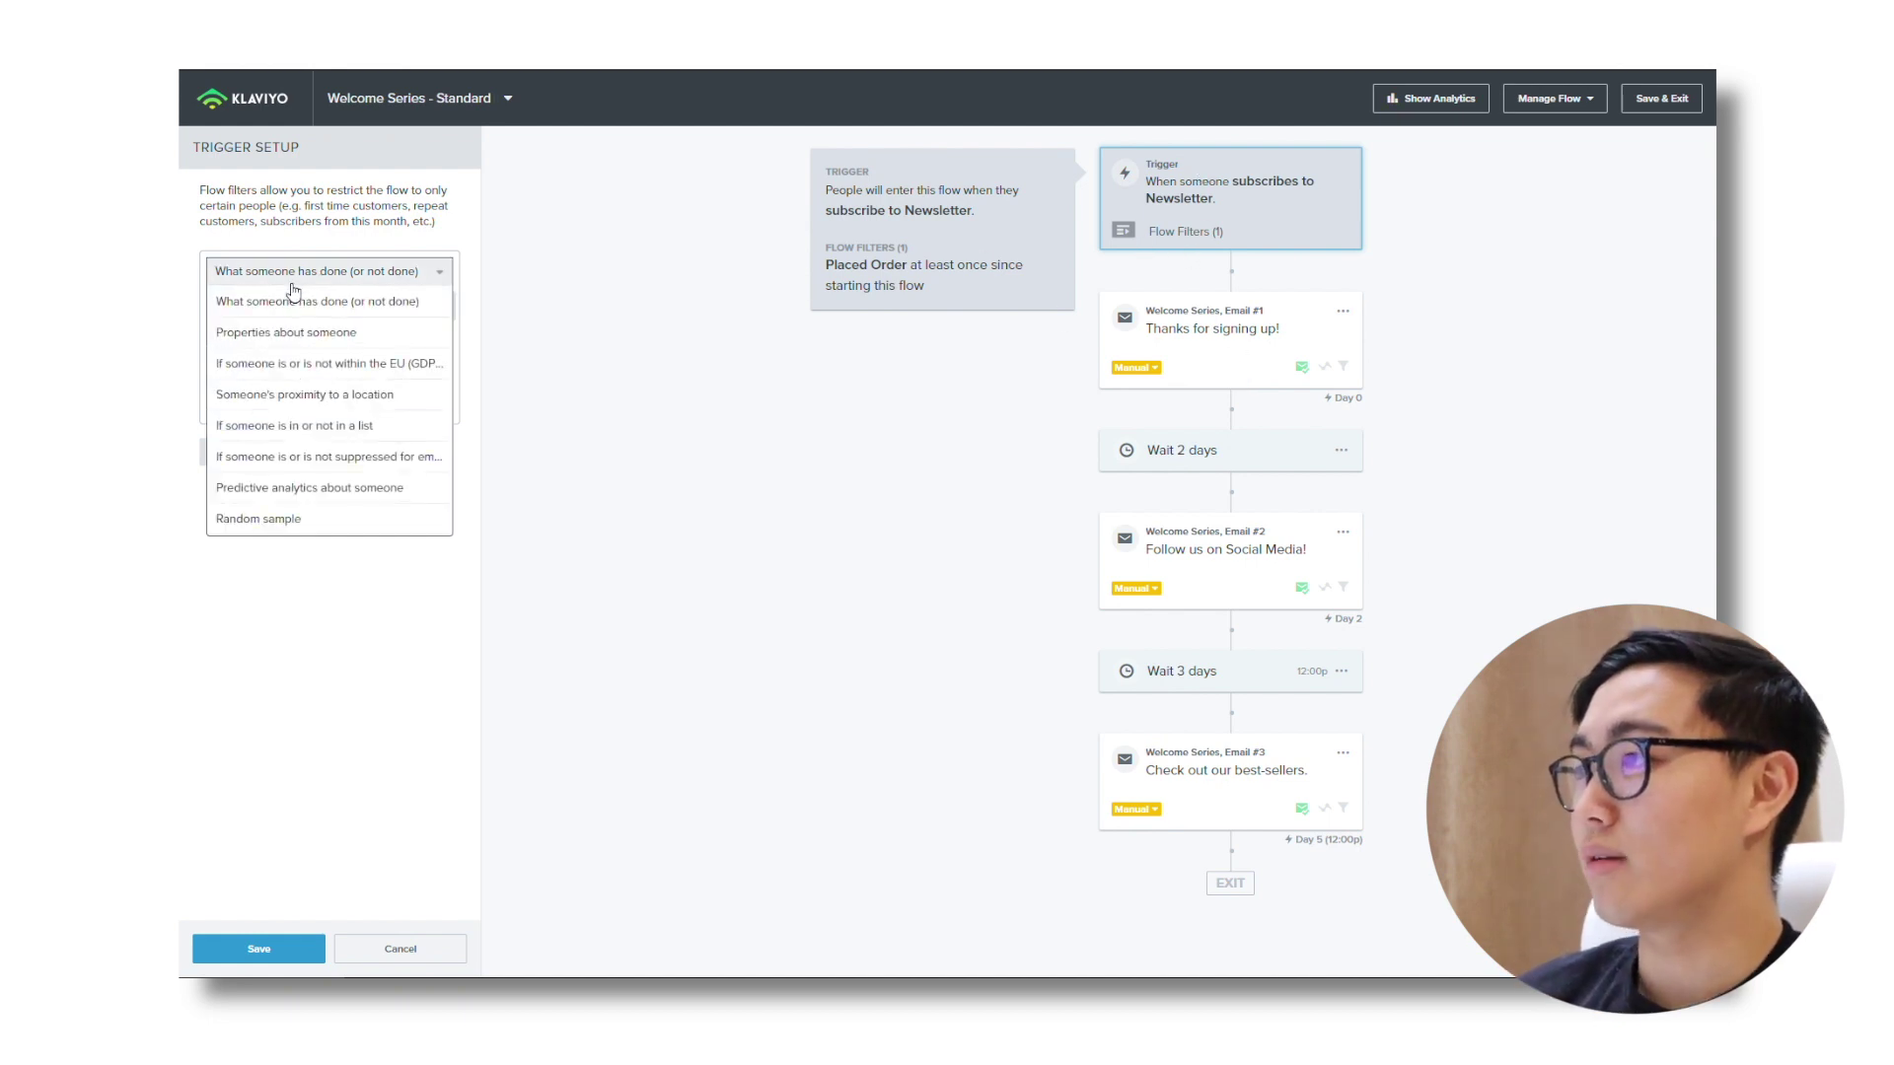
click(372, 279)
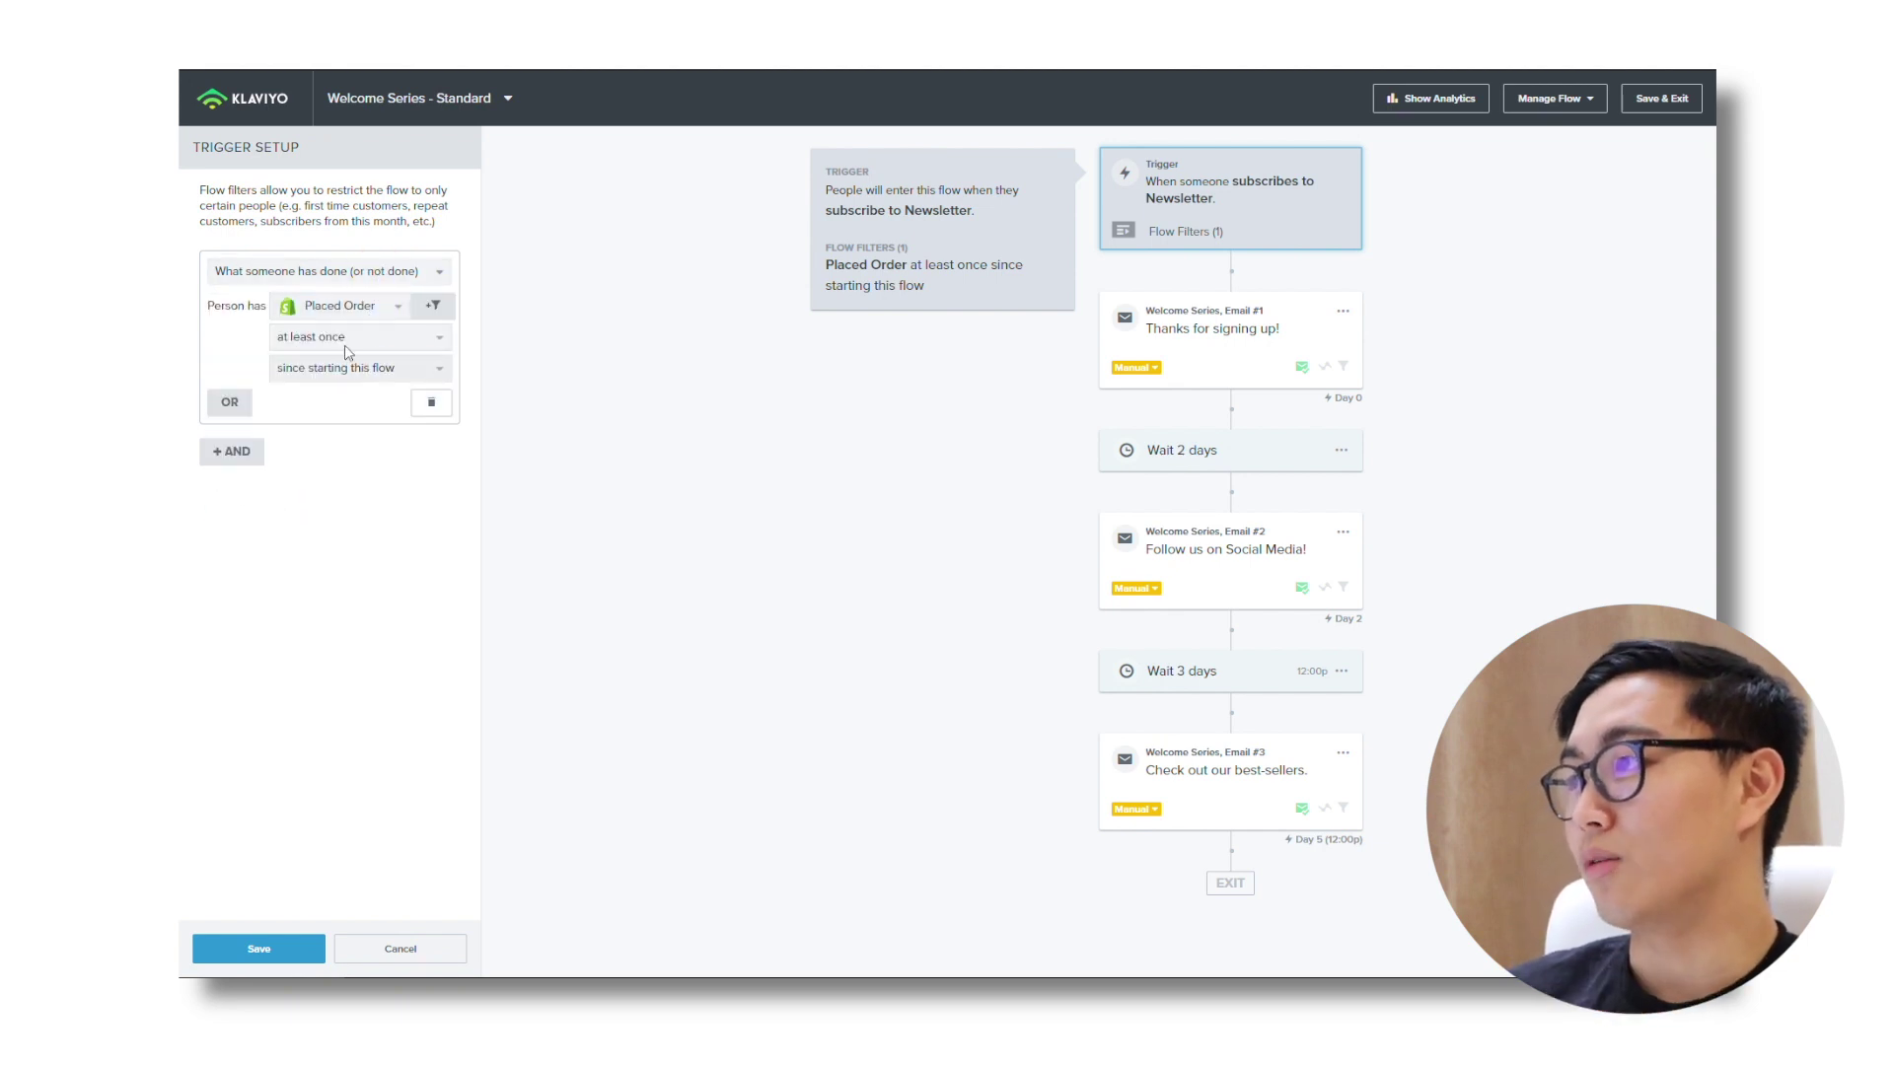
click(354, 384)
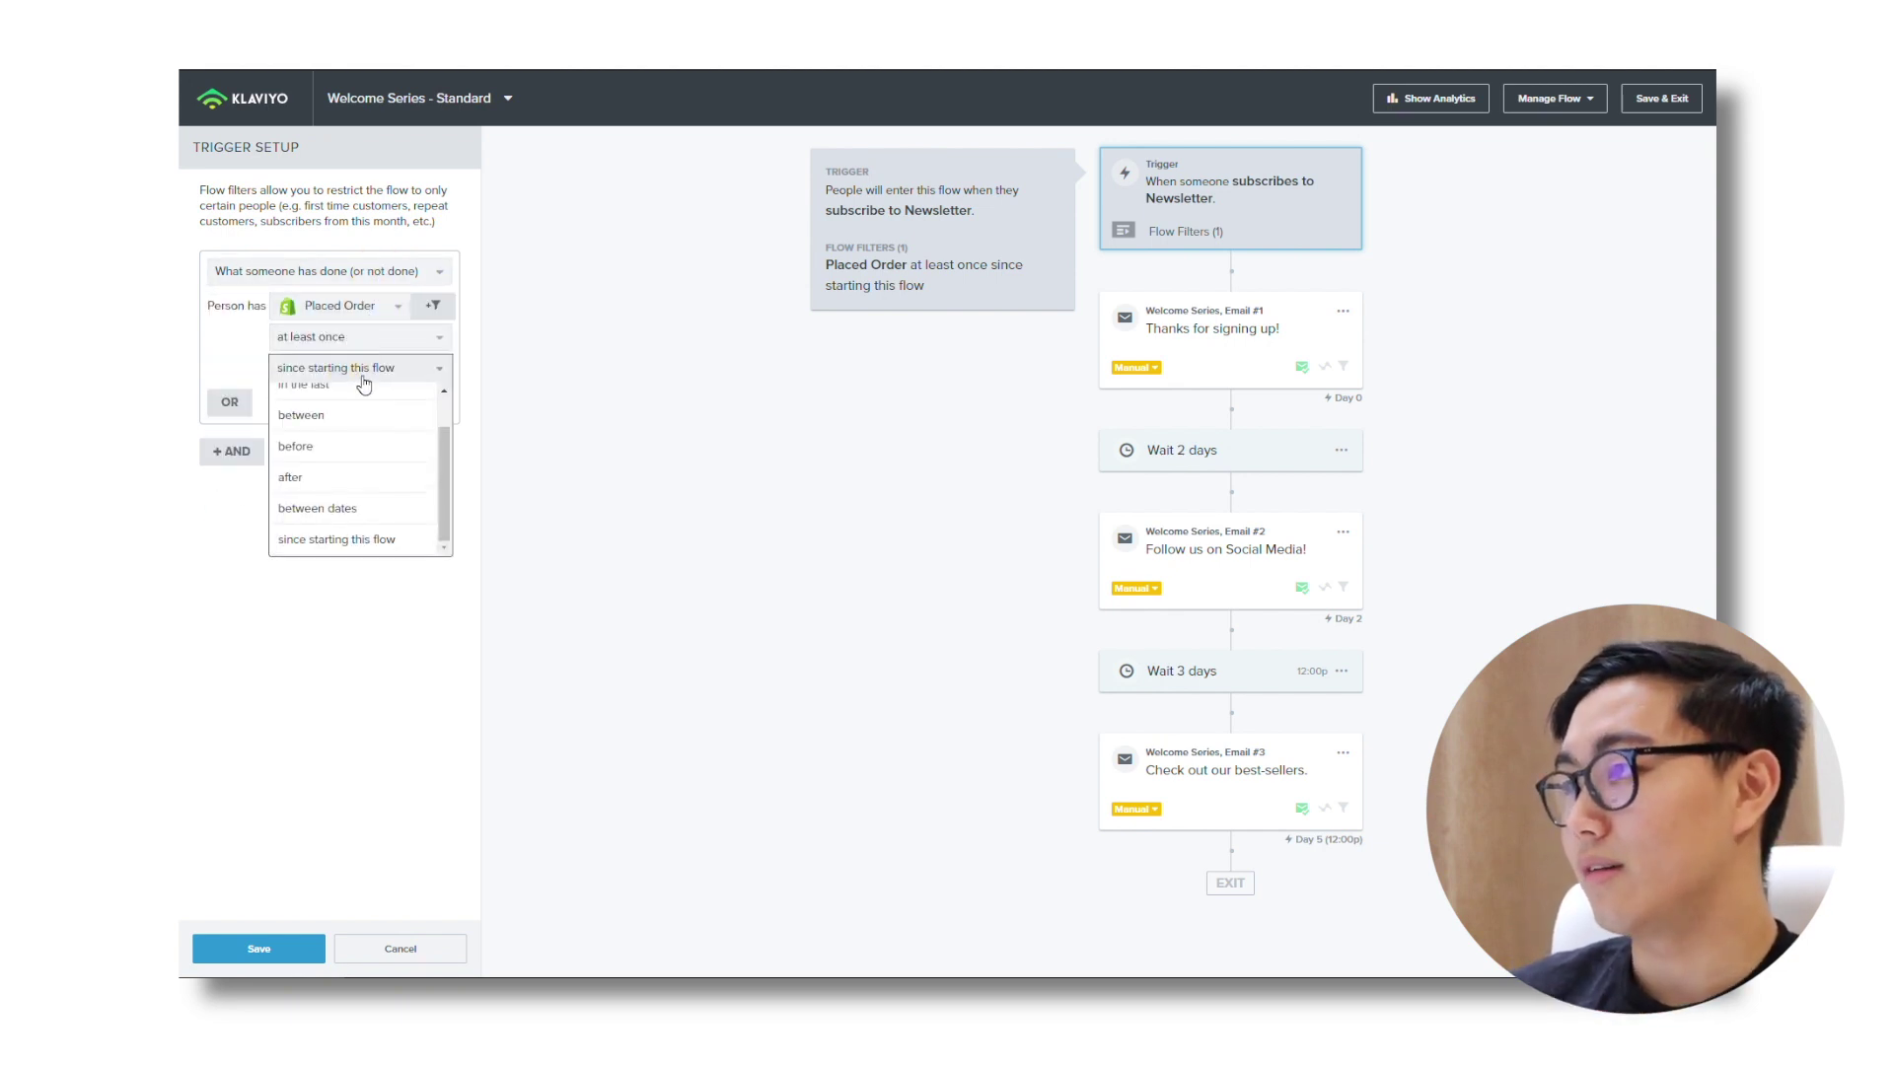
click(361, 381)
click(258, 949)
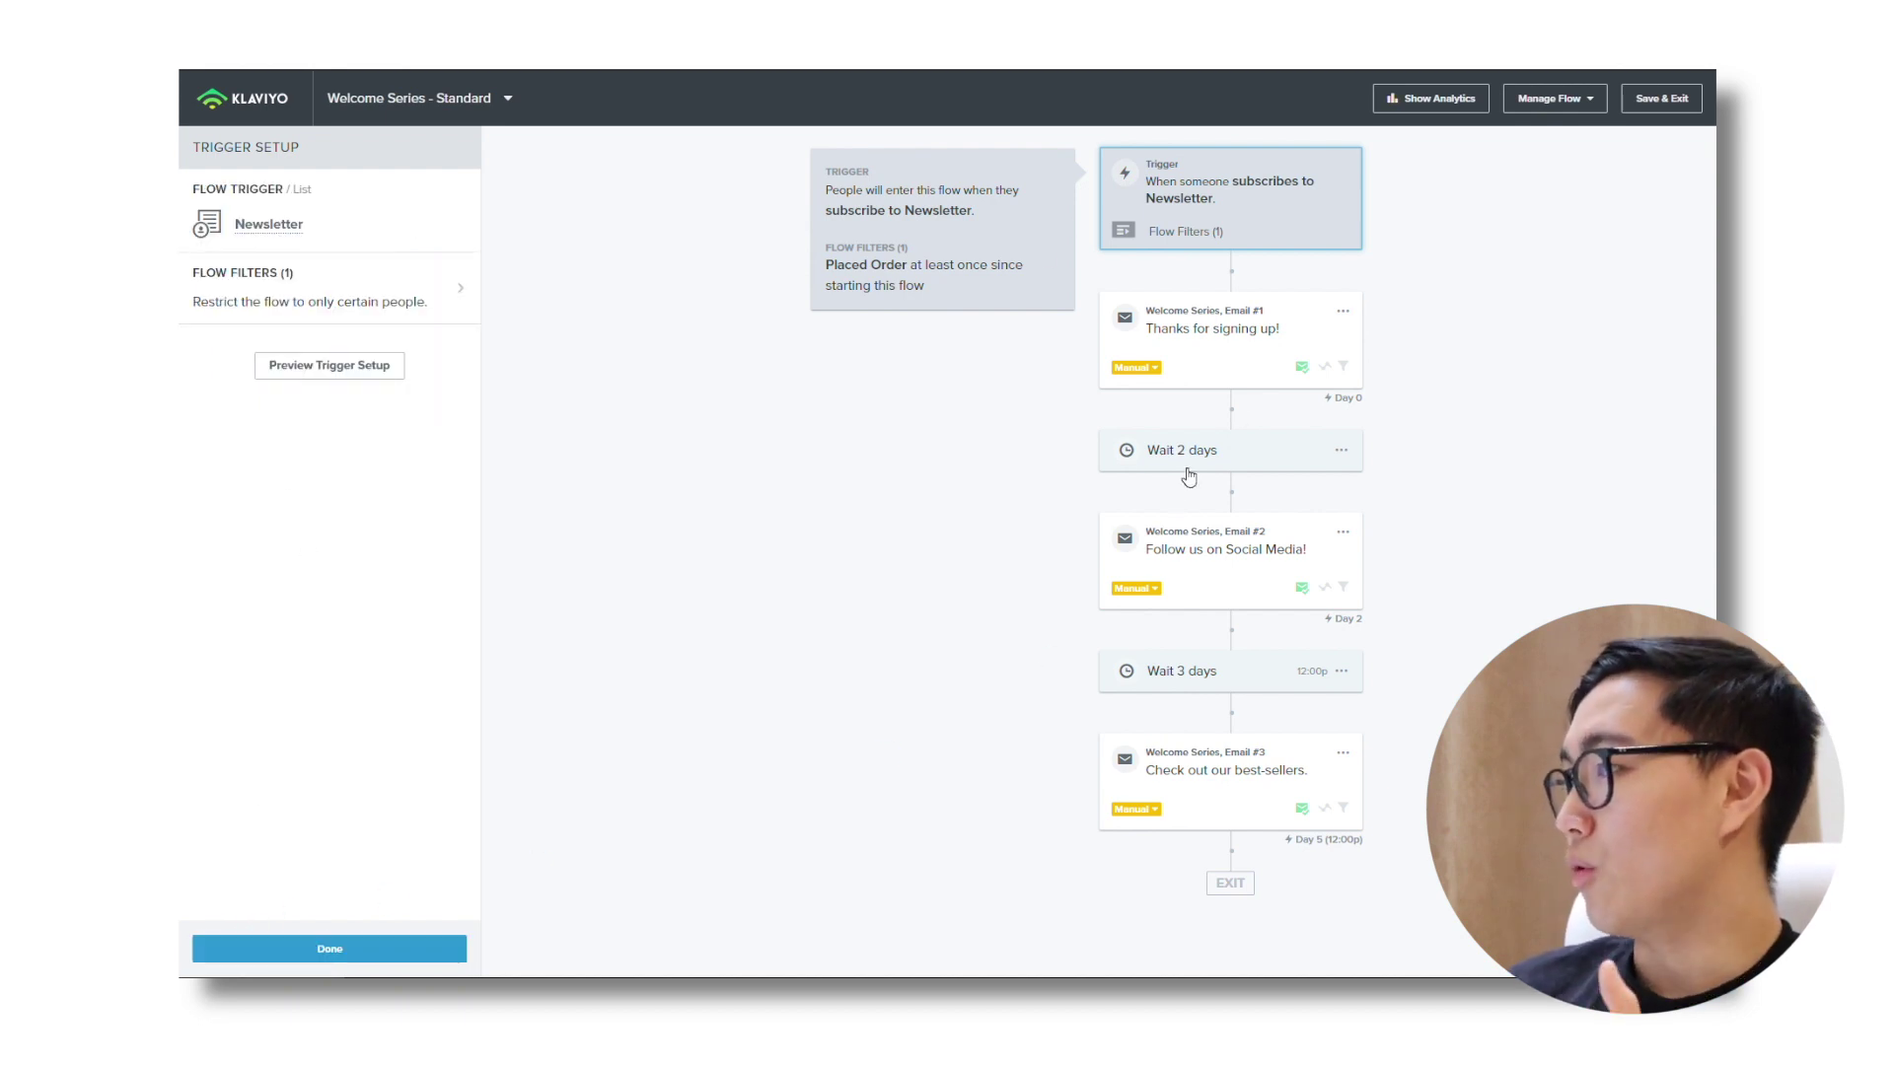
Step: Turn off the delay until a specific time of day for the 3-day wait before Email #3 and save it
click(1263, 689)
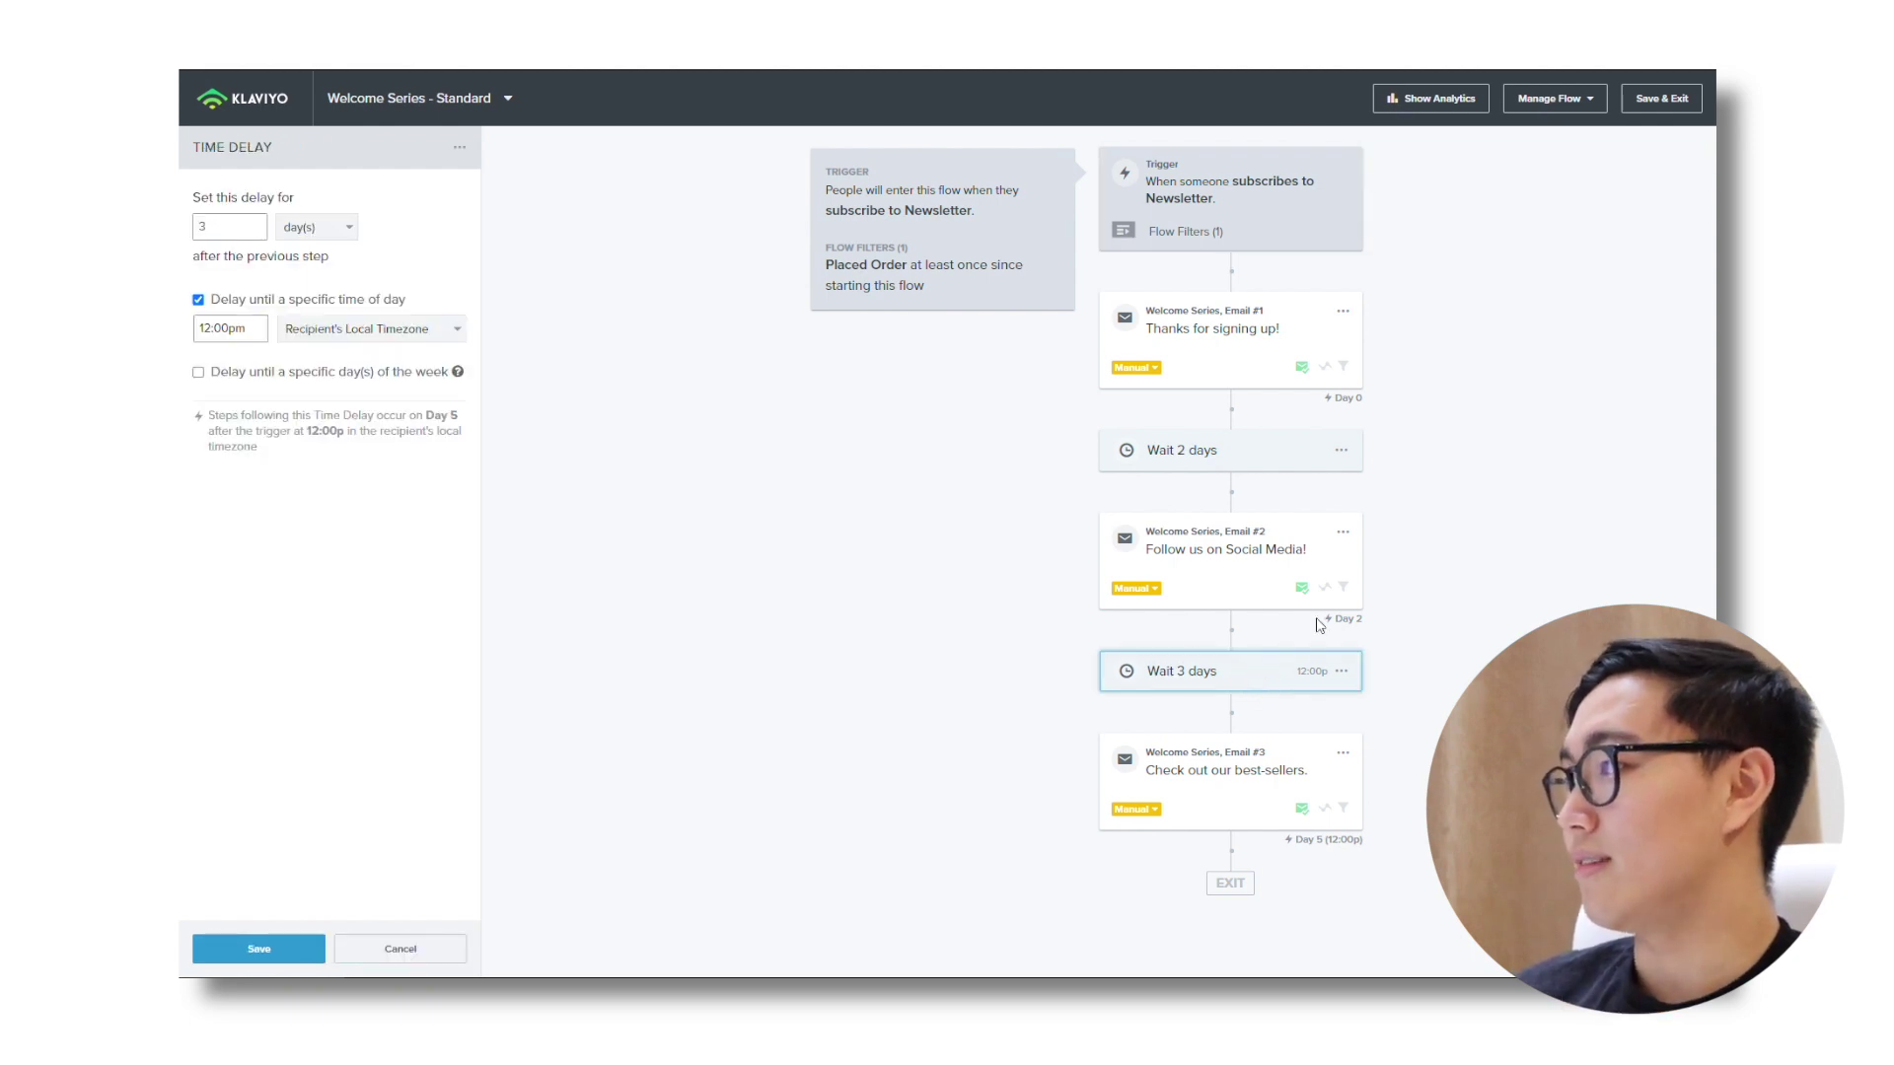
click(217, 308)
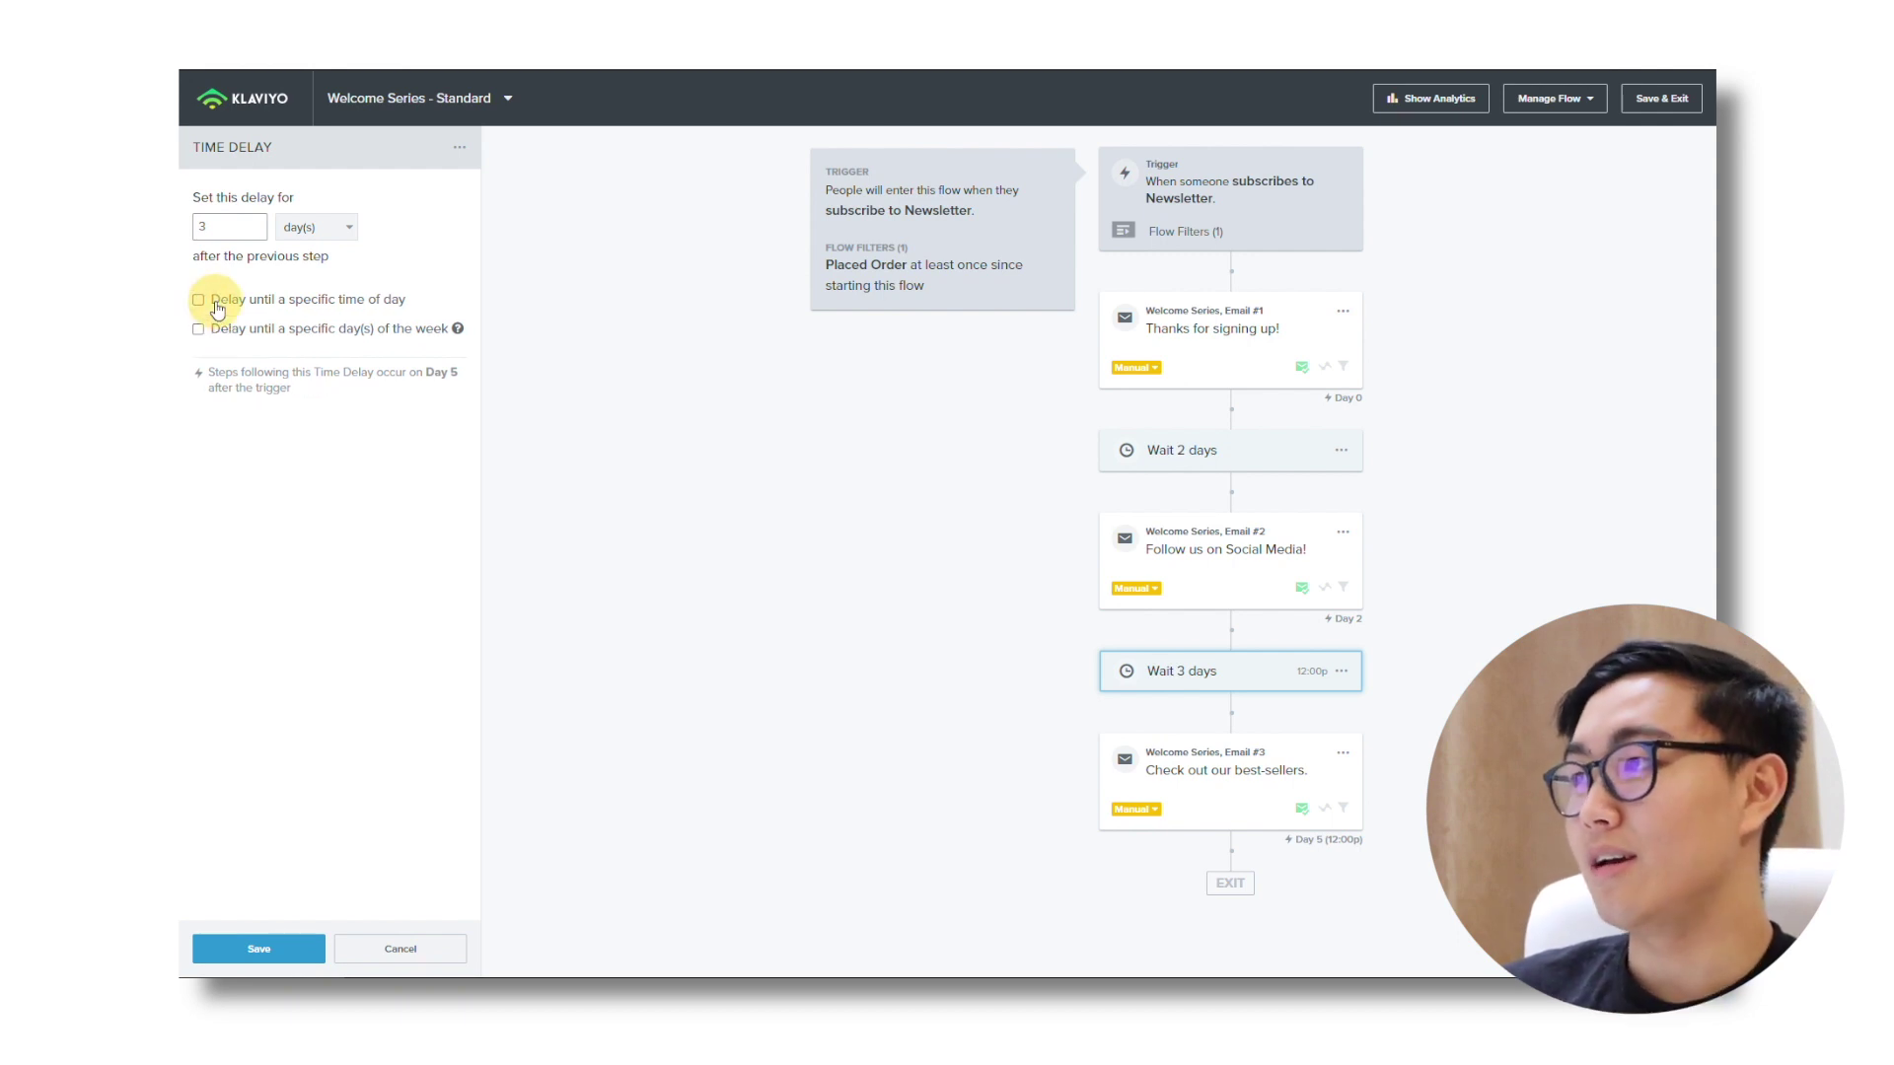
click(293, 963)
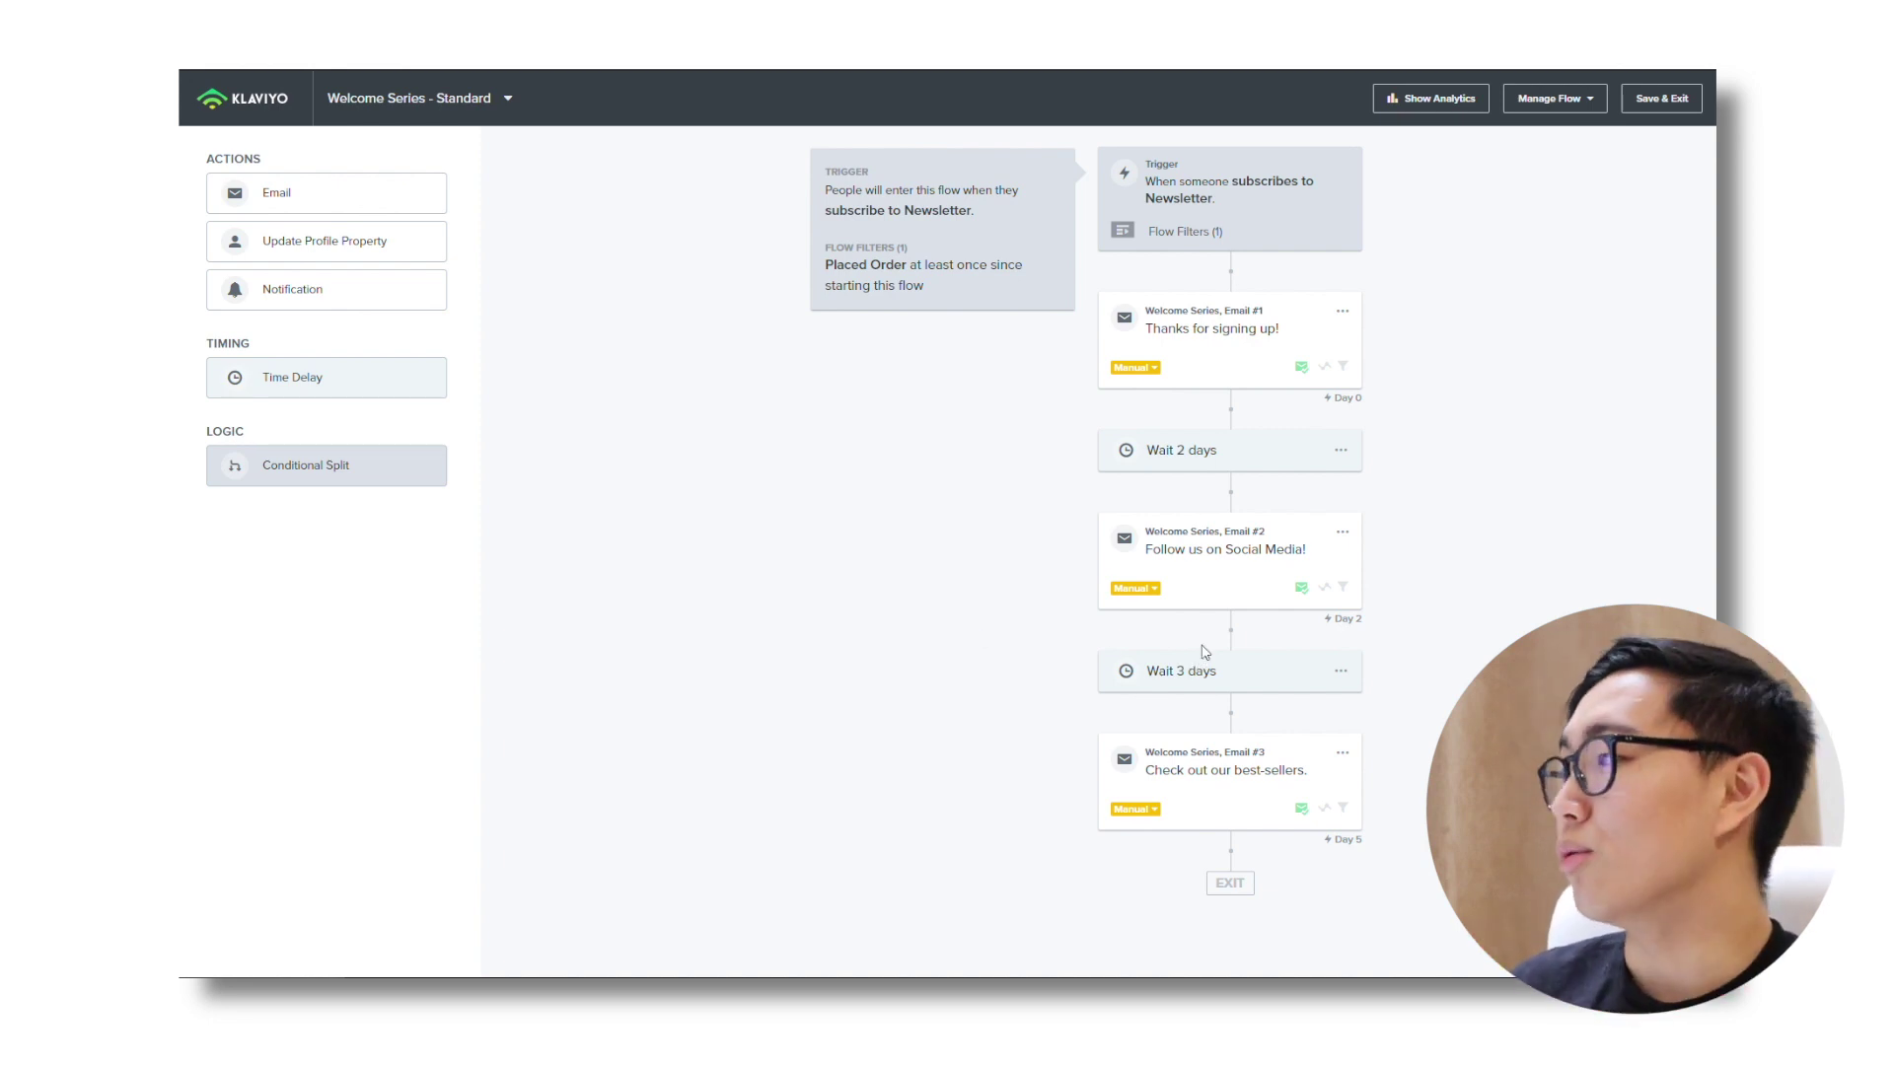
Step: Examine the 2-day delay settings and the message content of Welcome Series, Email #1, and leave the email editor
click(1255, 445)
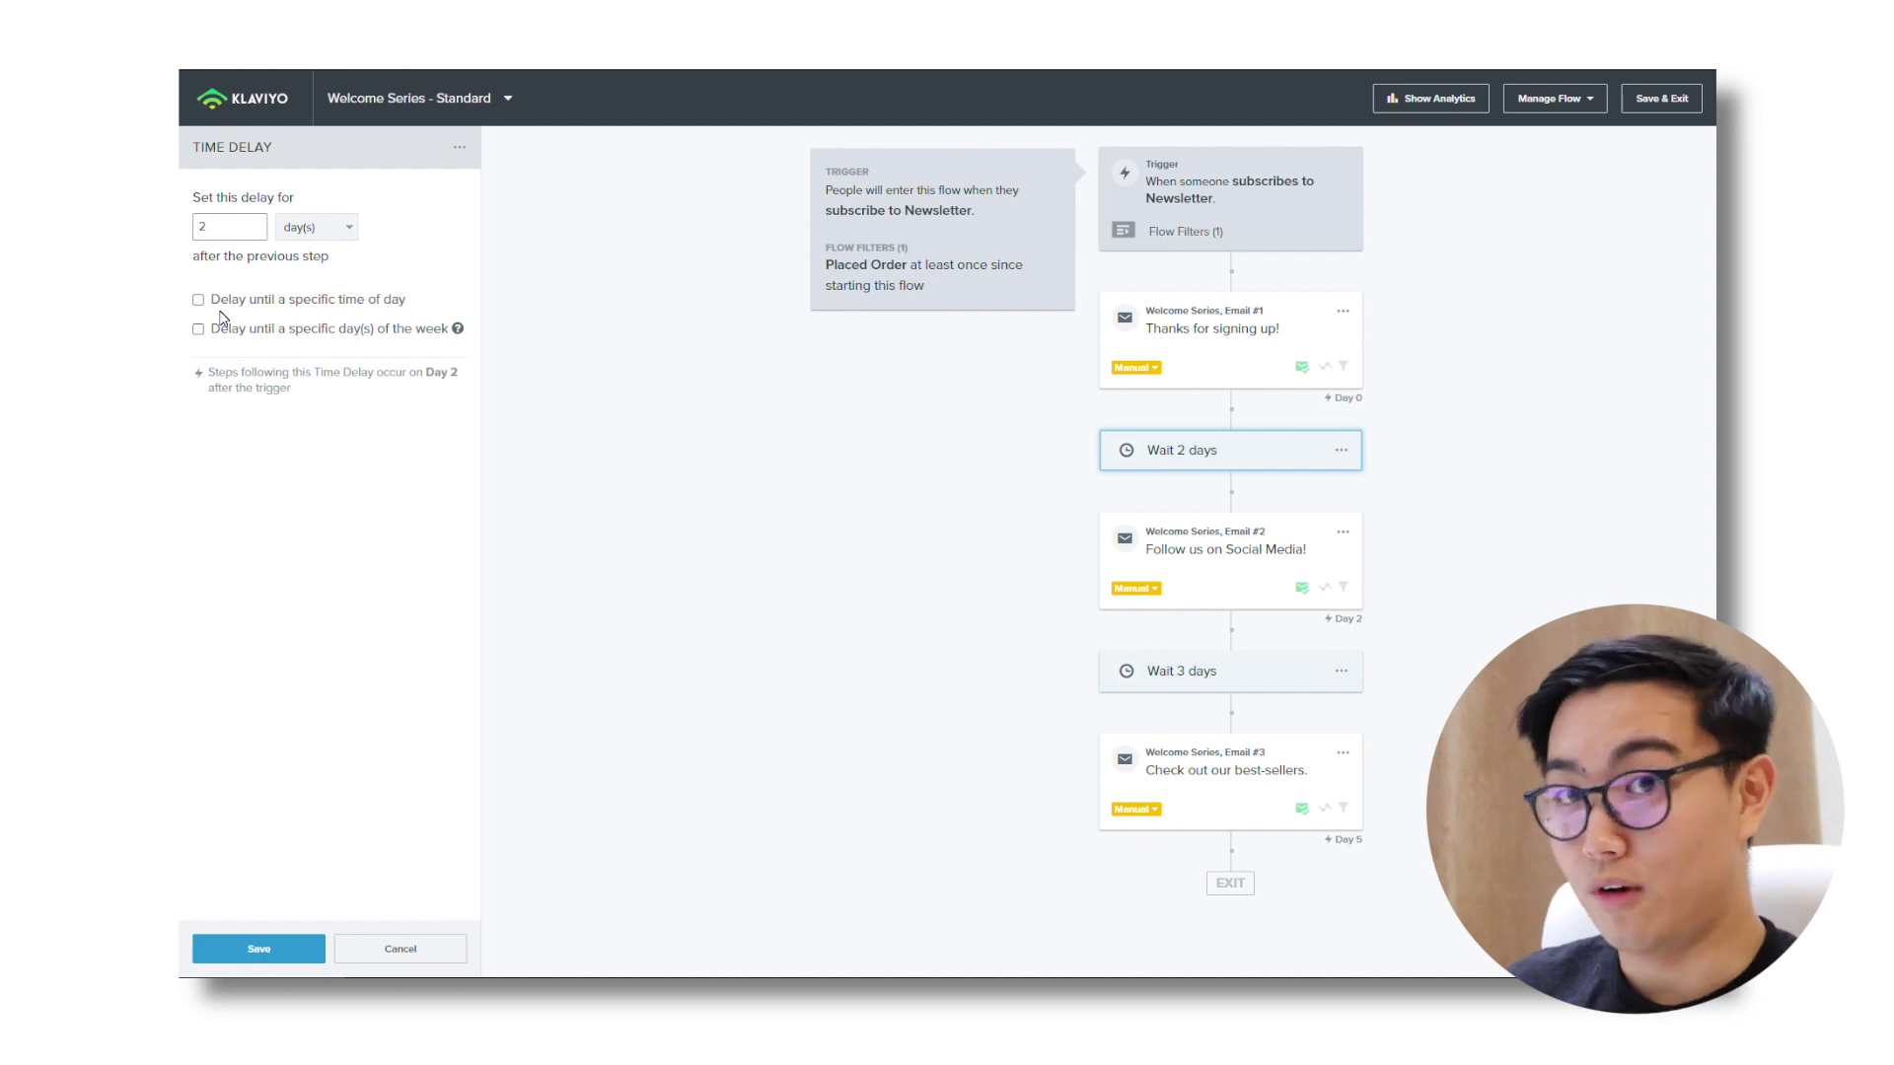
click(1300, 338)
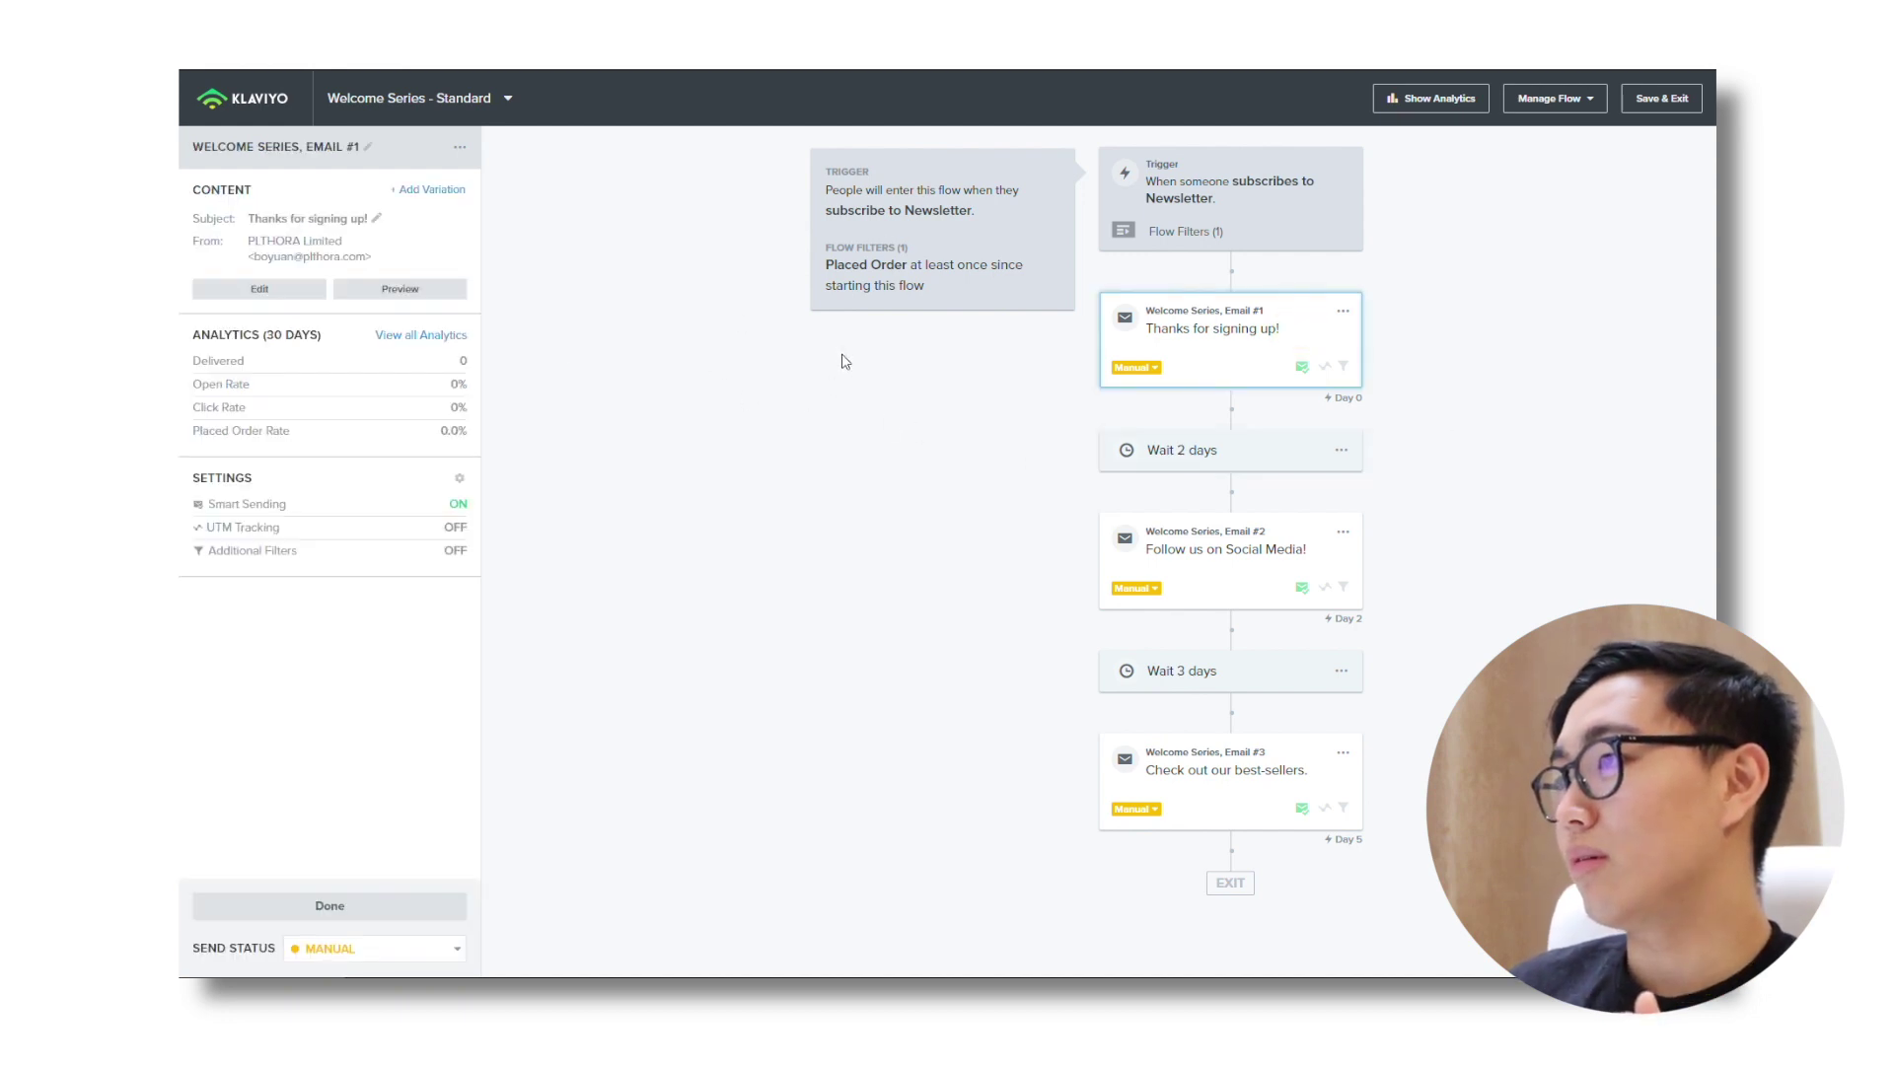
click(260, 290)
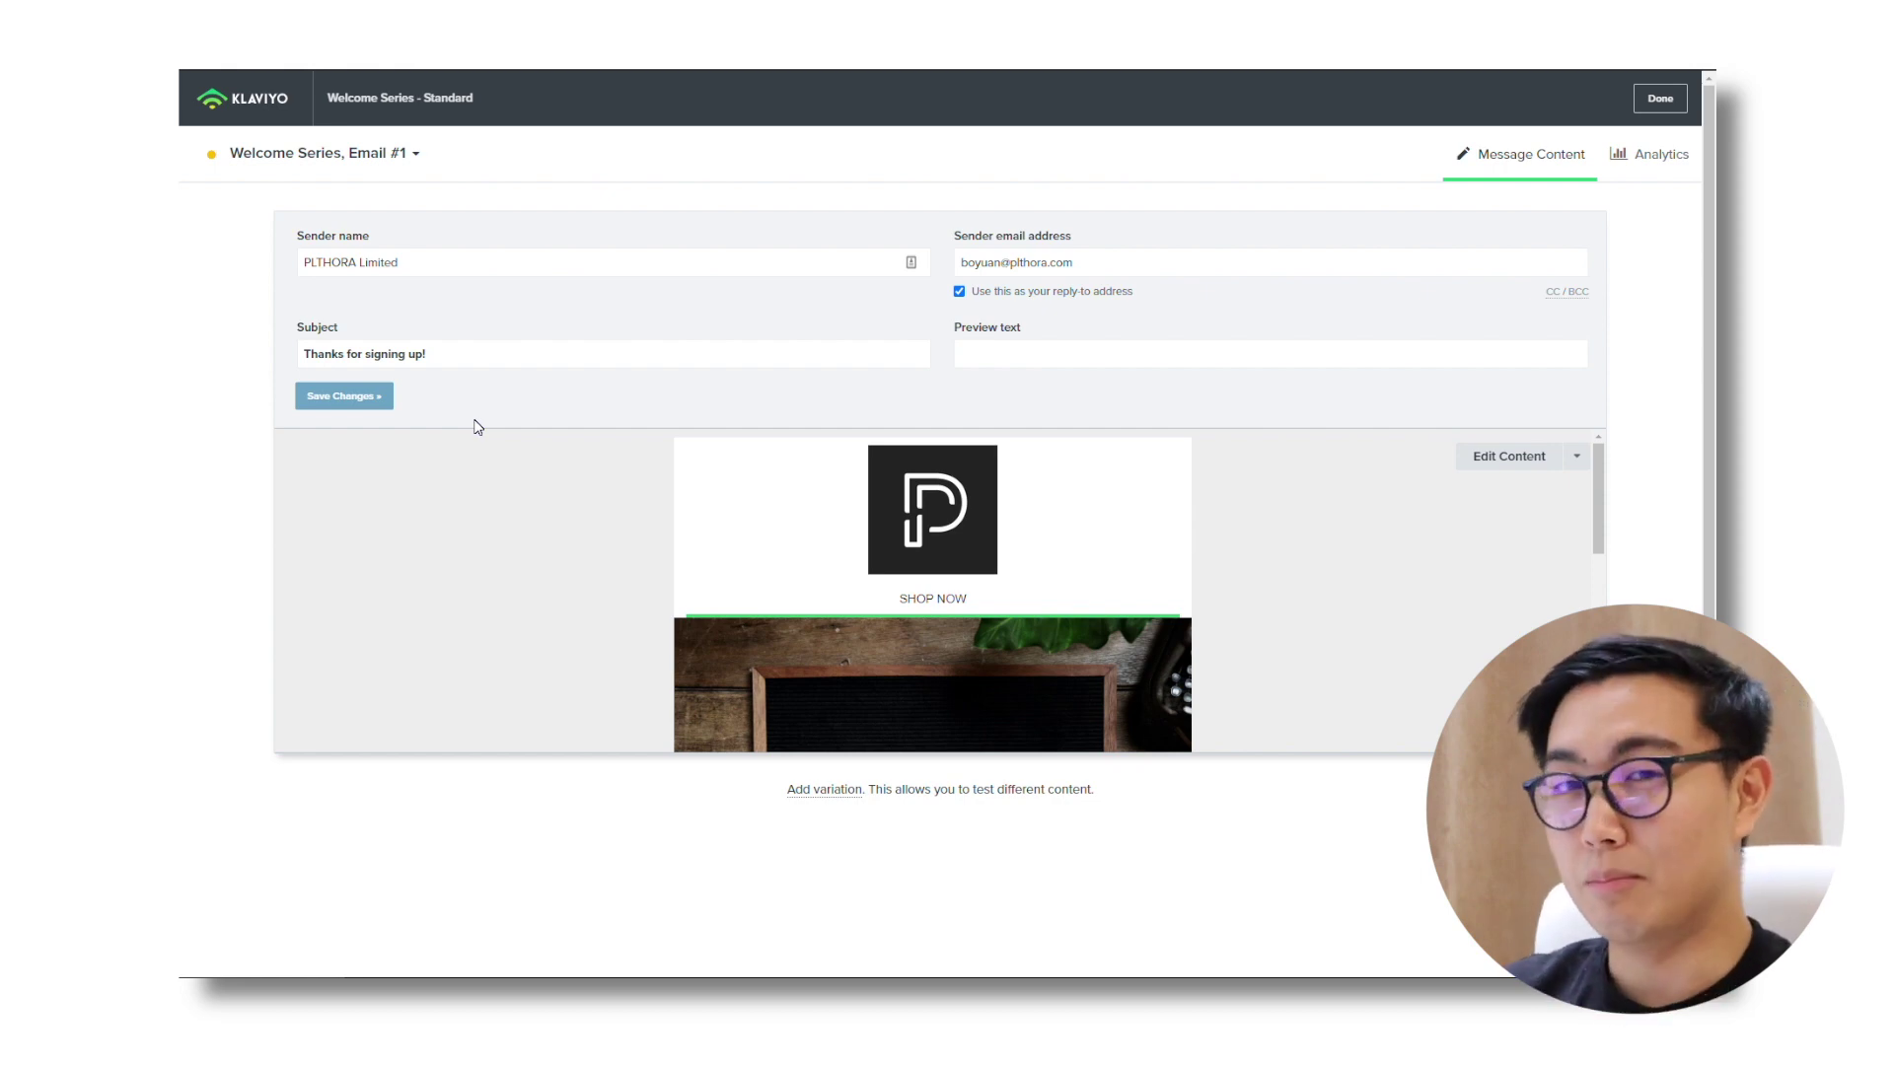
click(1660, 98)
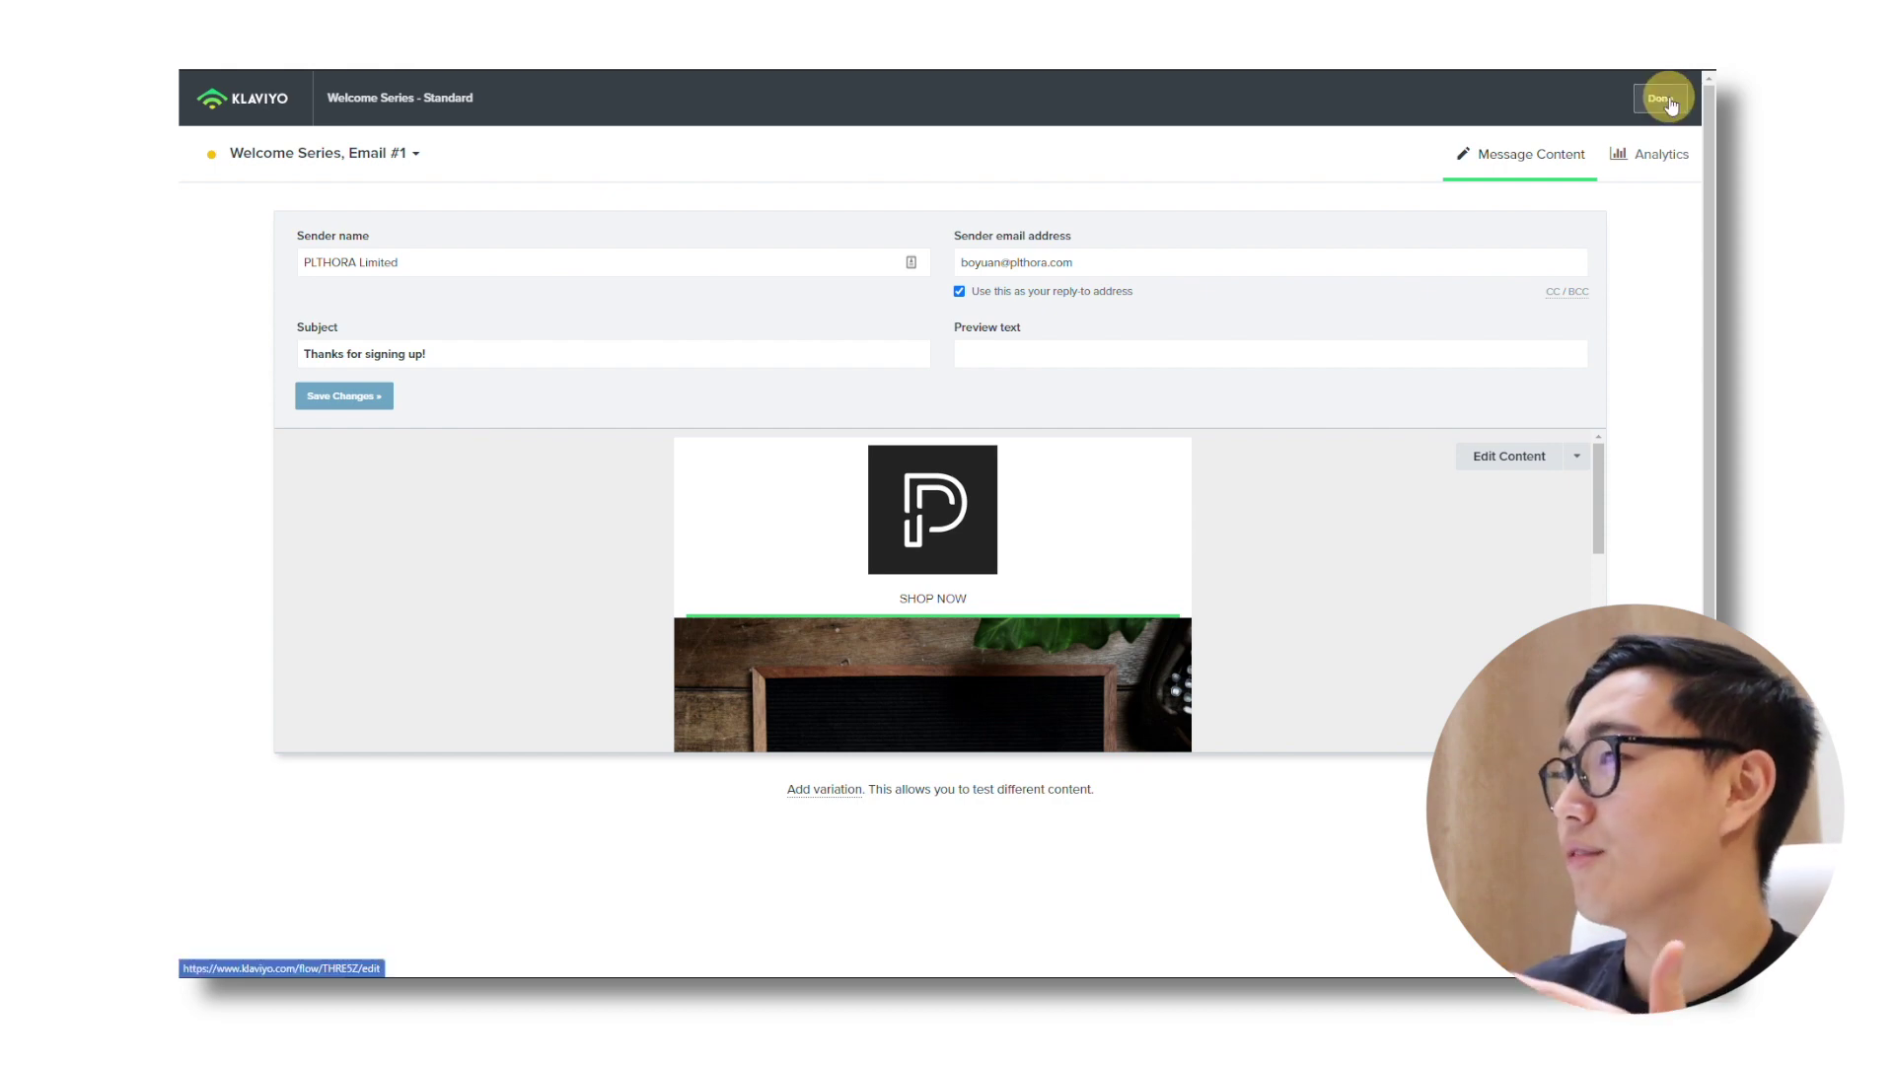
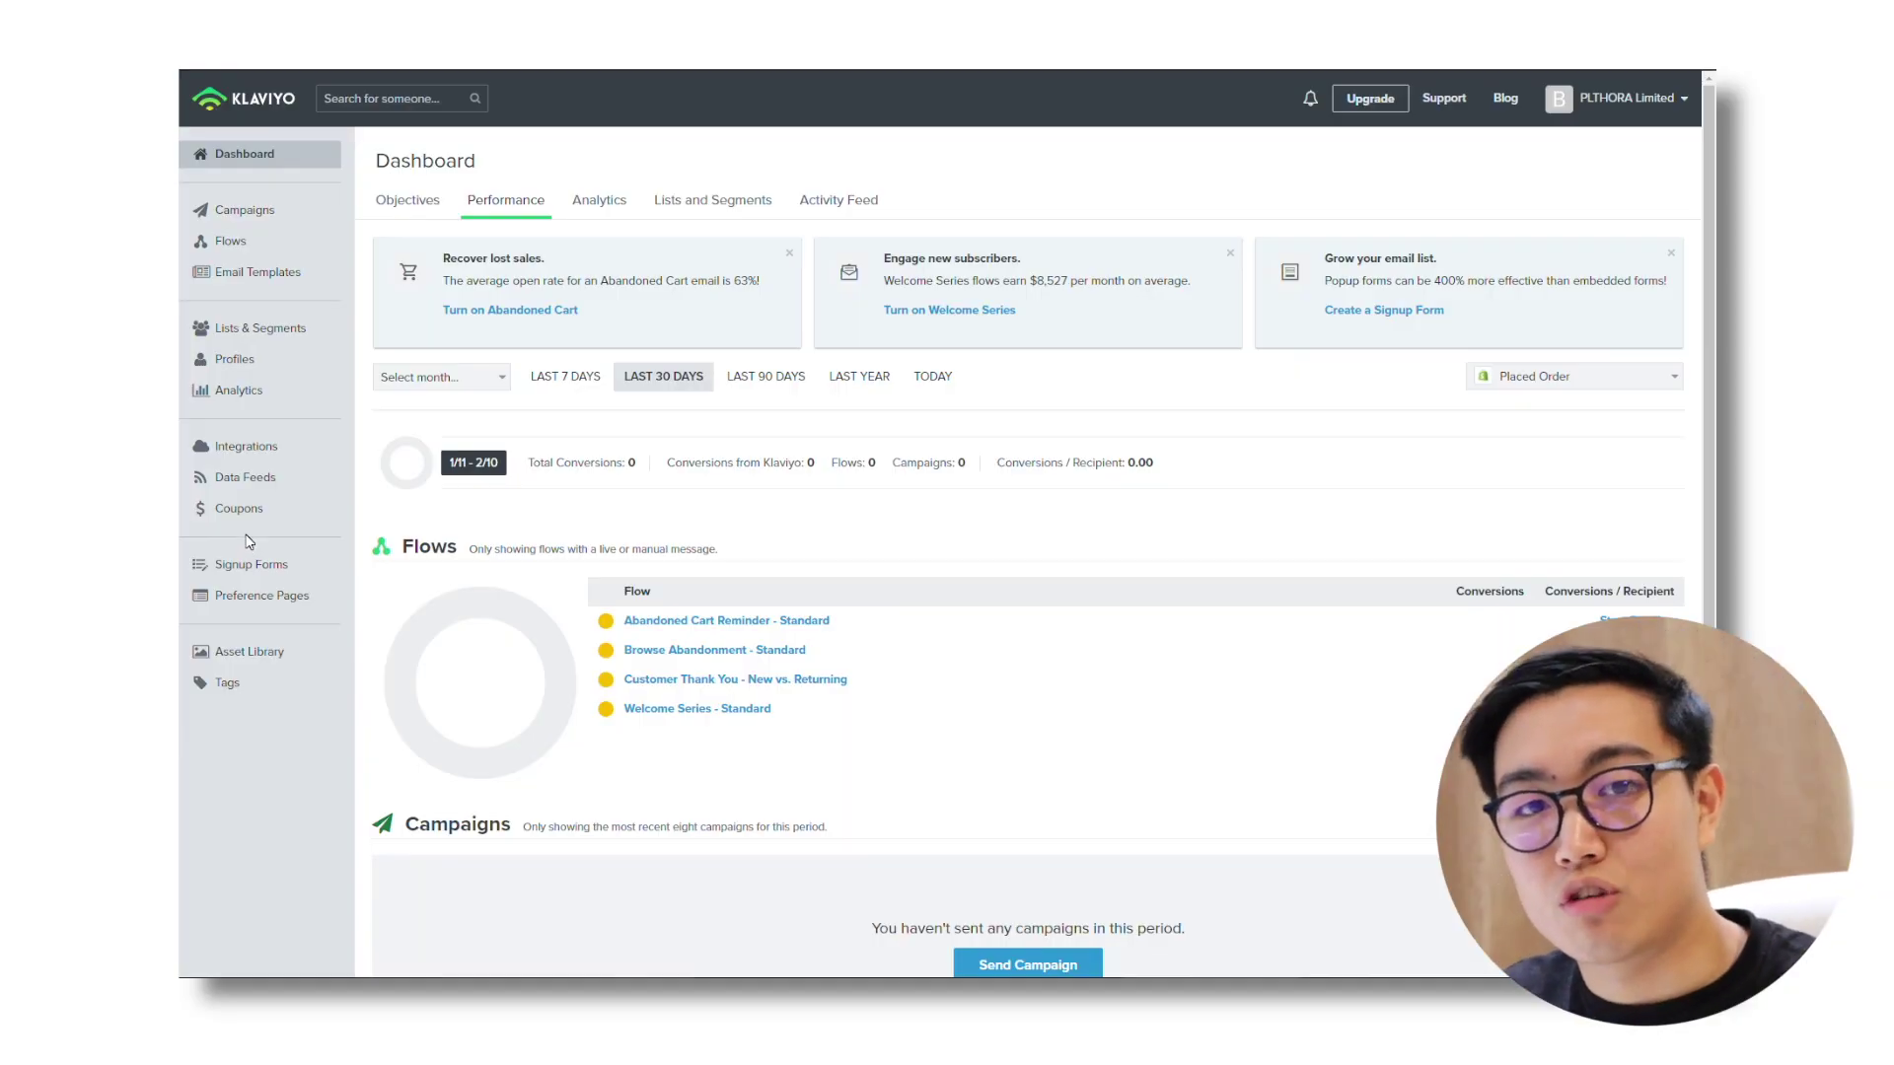
Step: Start a new segment under Lists & Segments and name it Engaged 90D
click(316, 327)
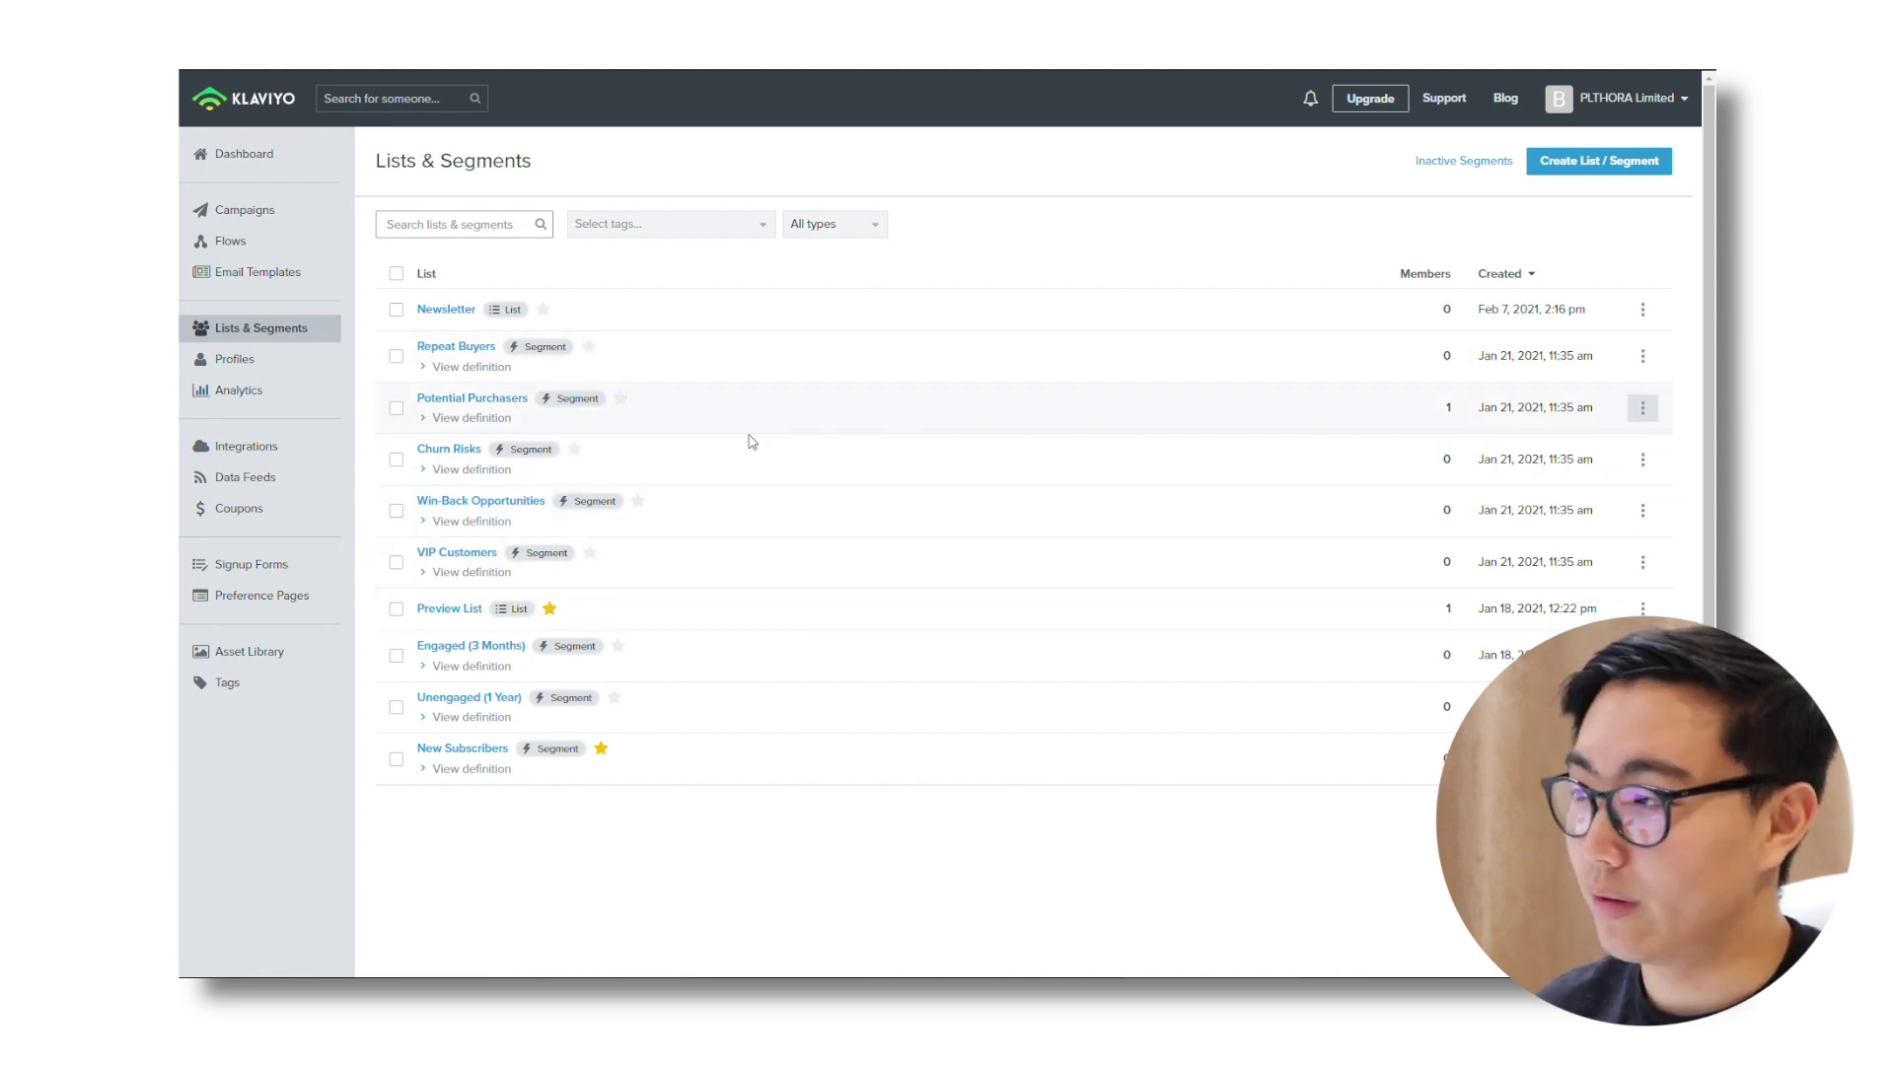
click(1587, 172)
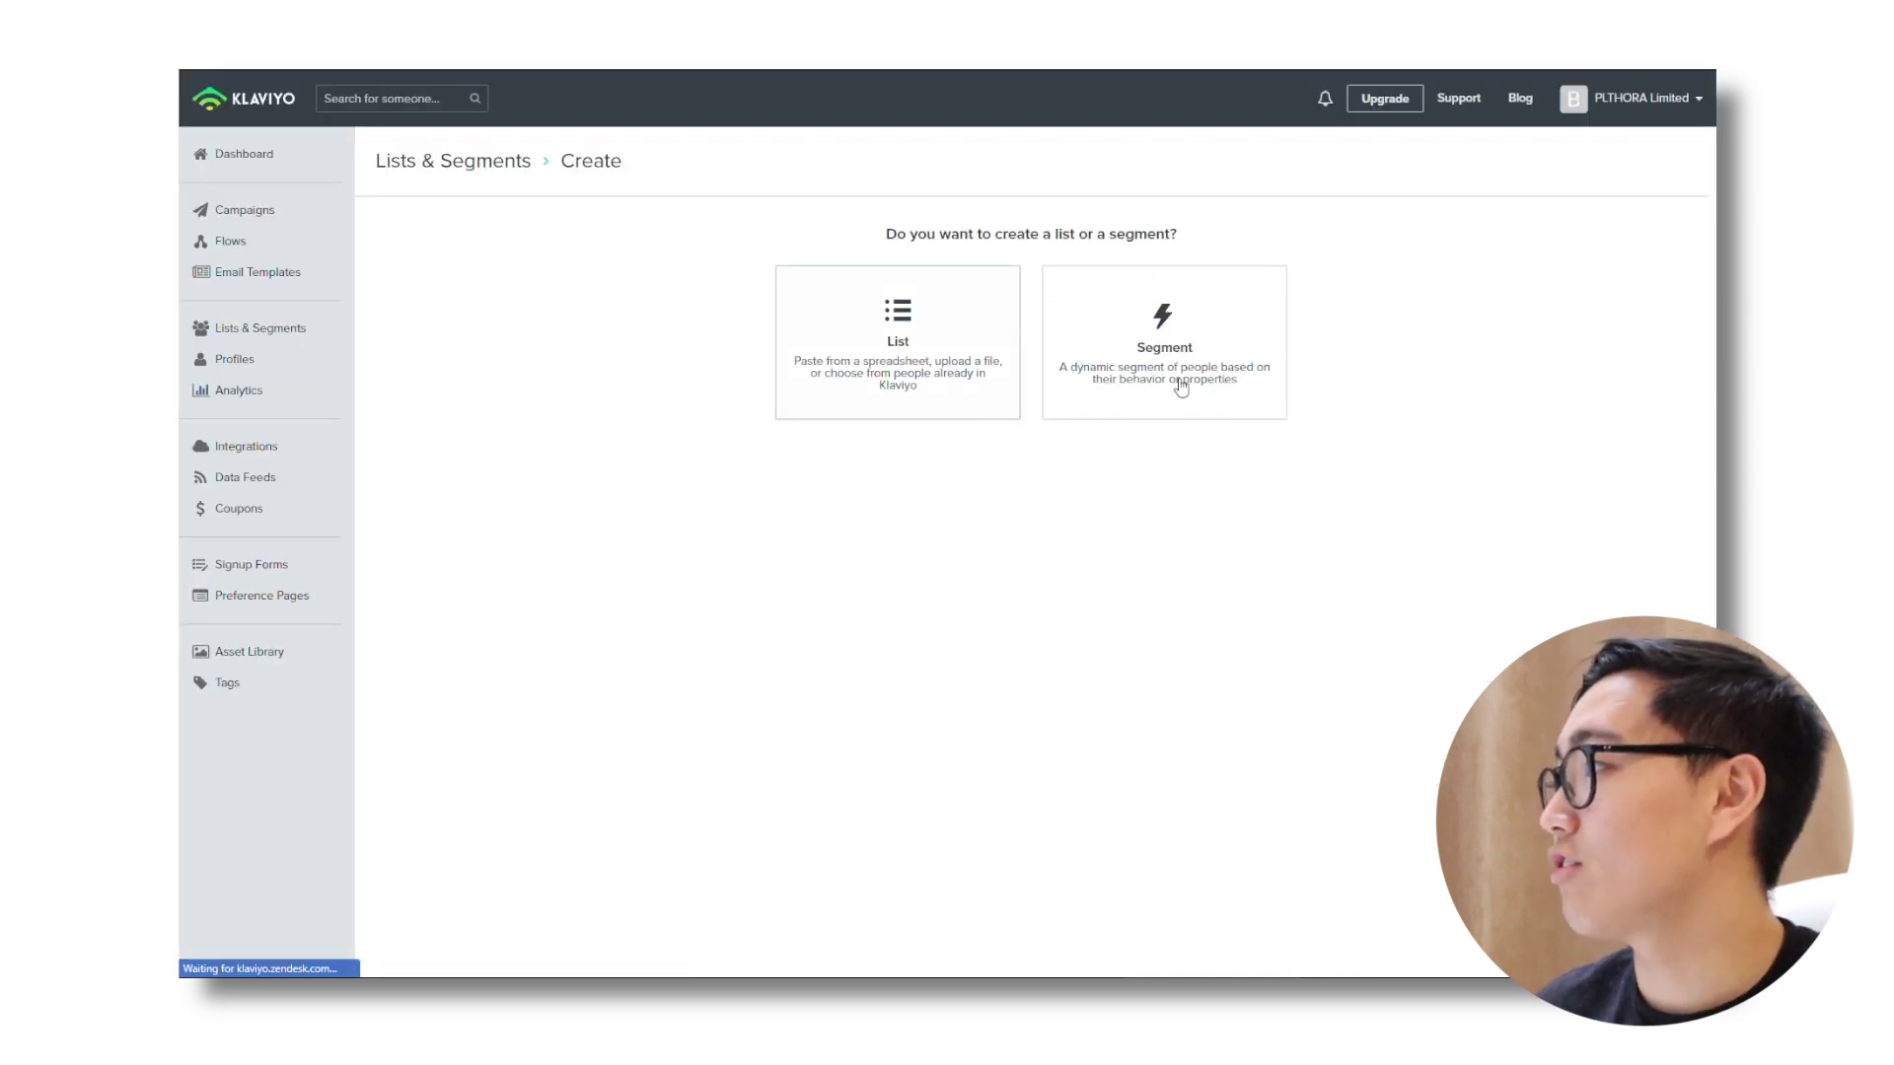
click(1181, 384)
click(688, 285)
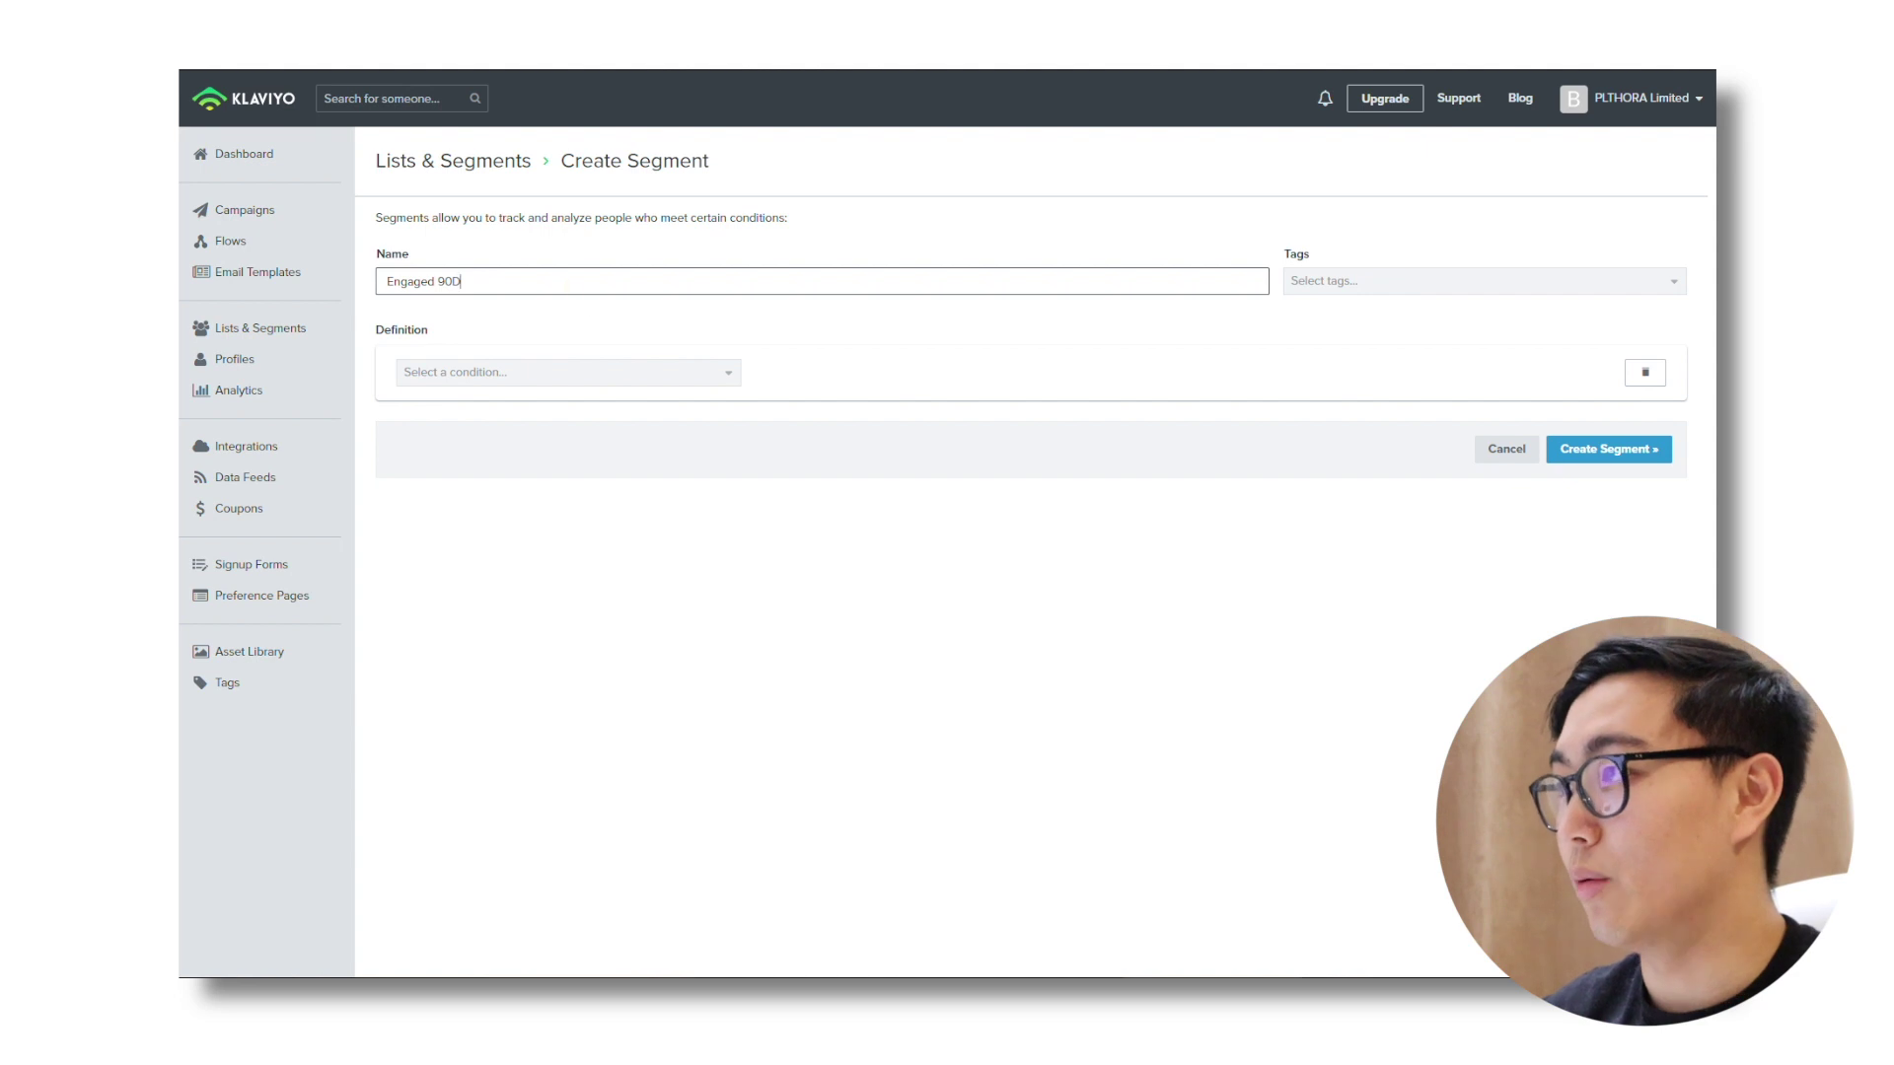
drag(567, 283, 307, 276)
click(631, 282)
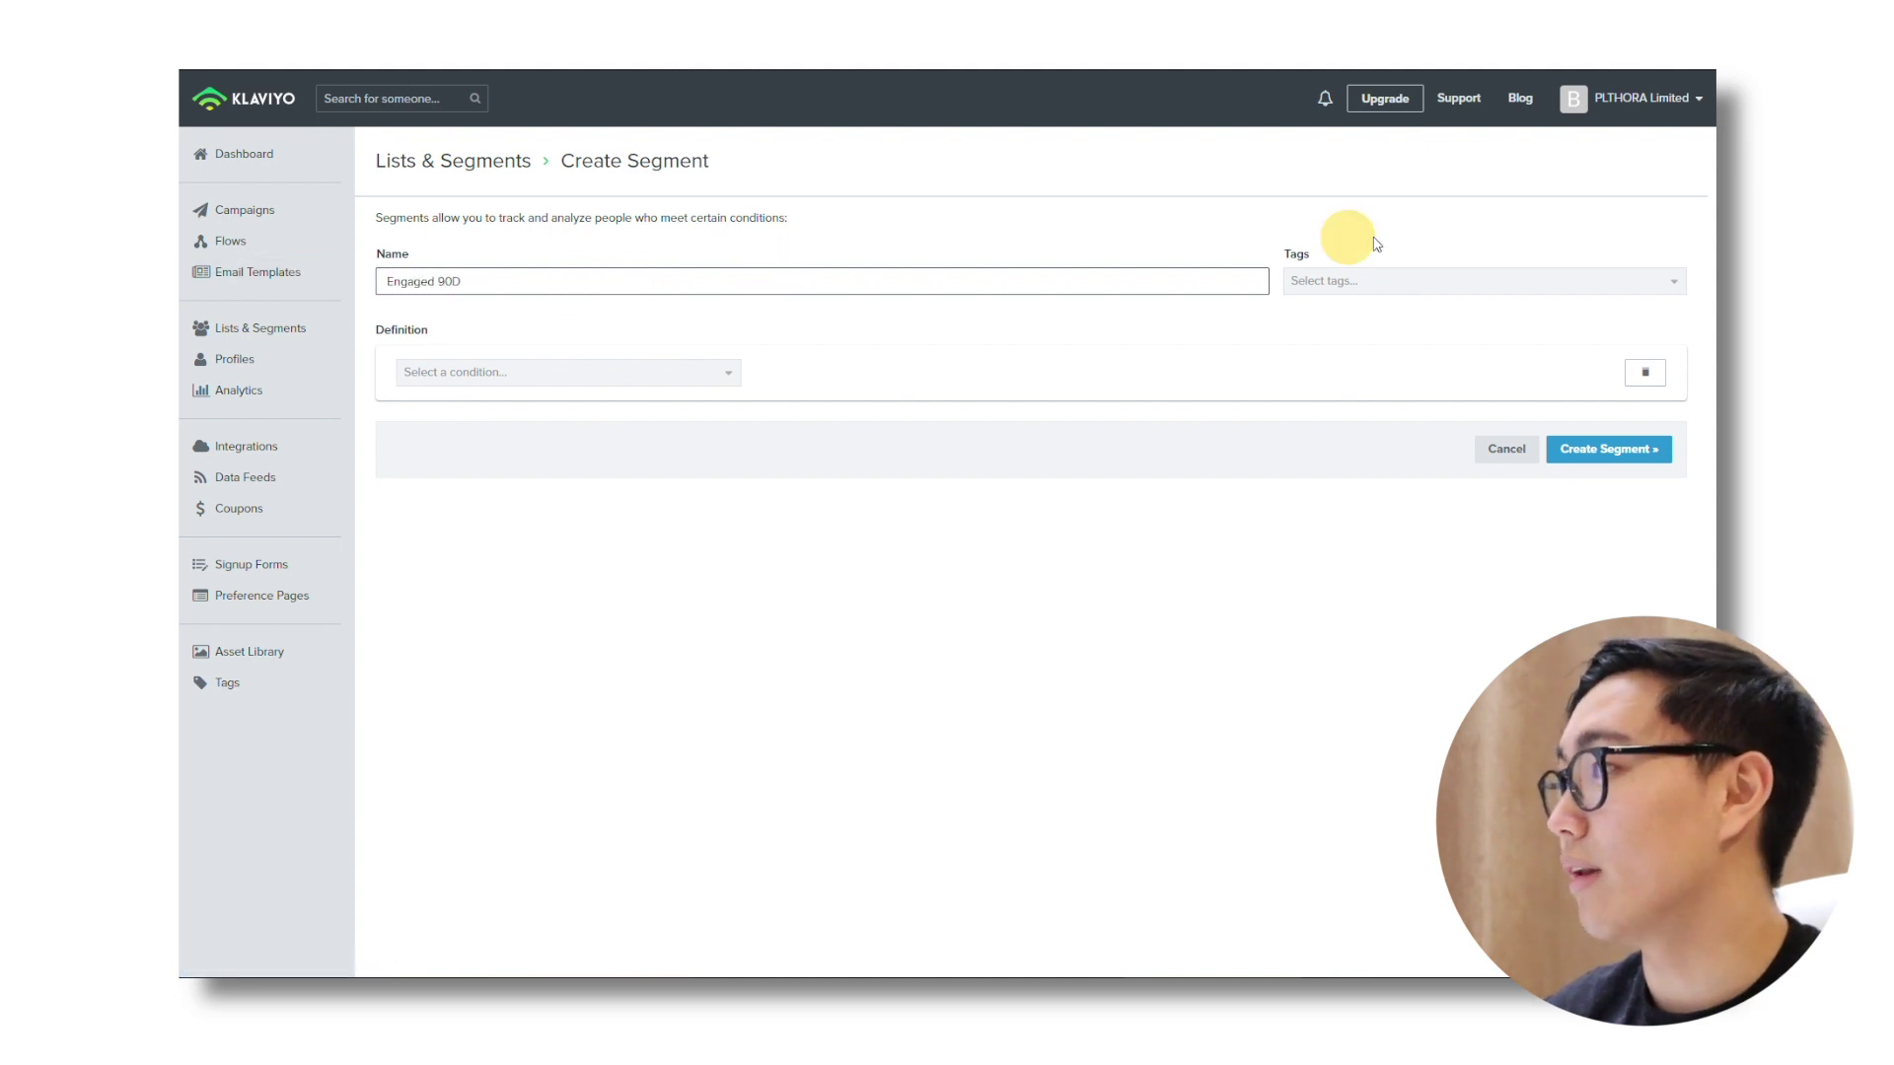
Step: Define the segment's first condition as someone having Clicked Email at least once in the last 90 days
click(565, 379)
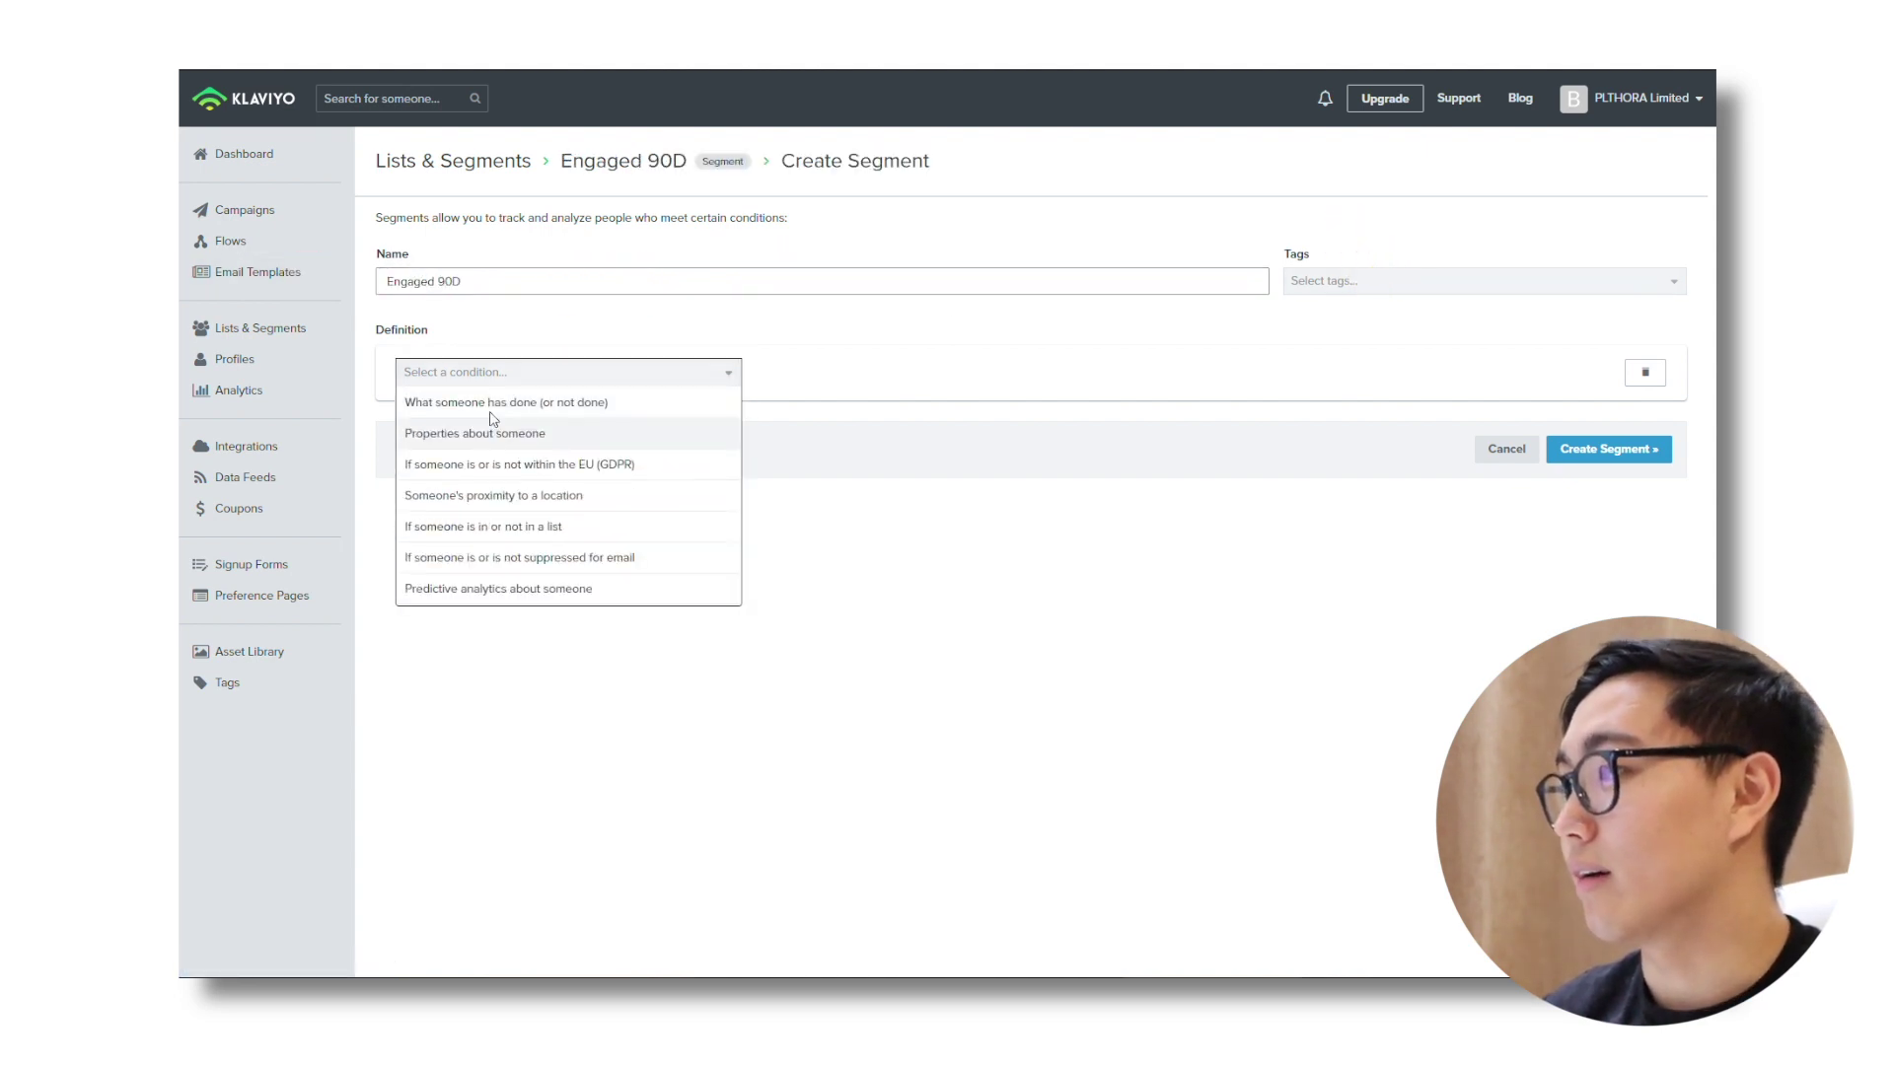
click(493, 402)
click(544, 409)
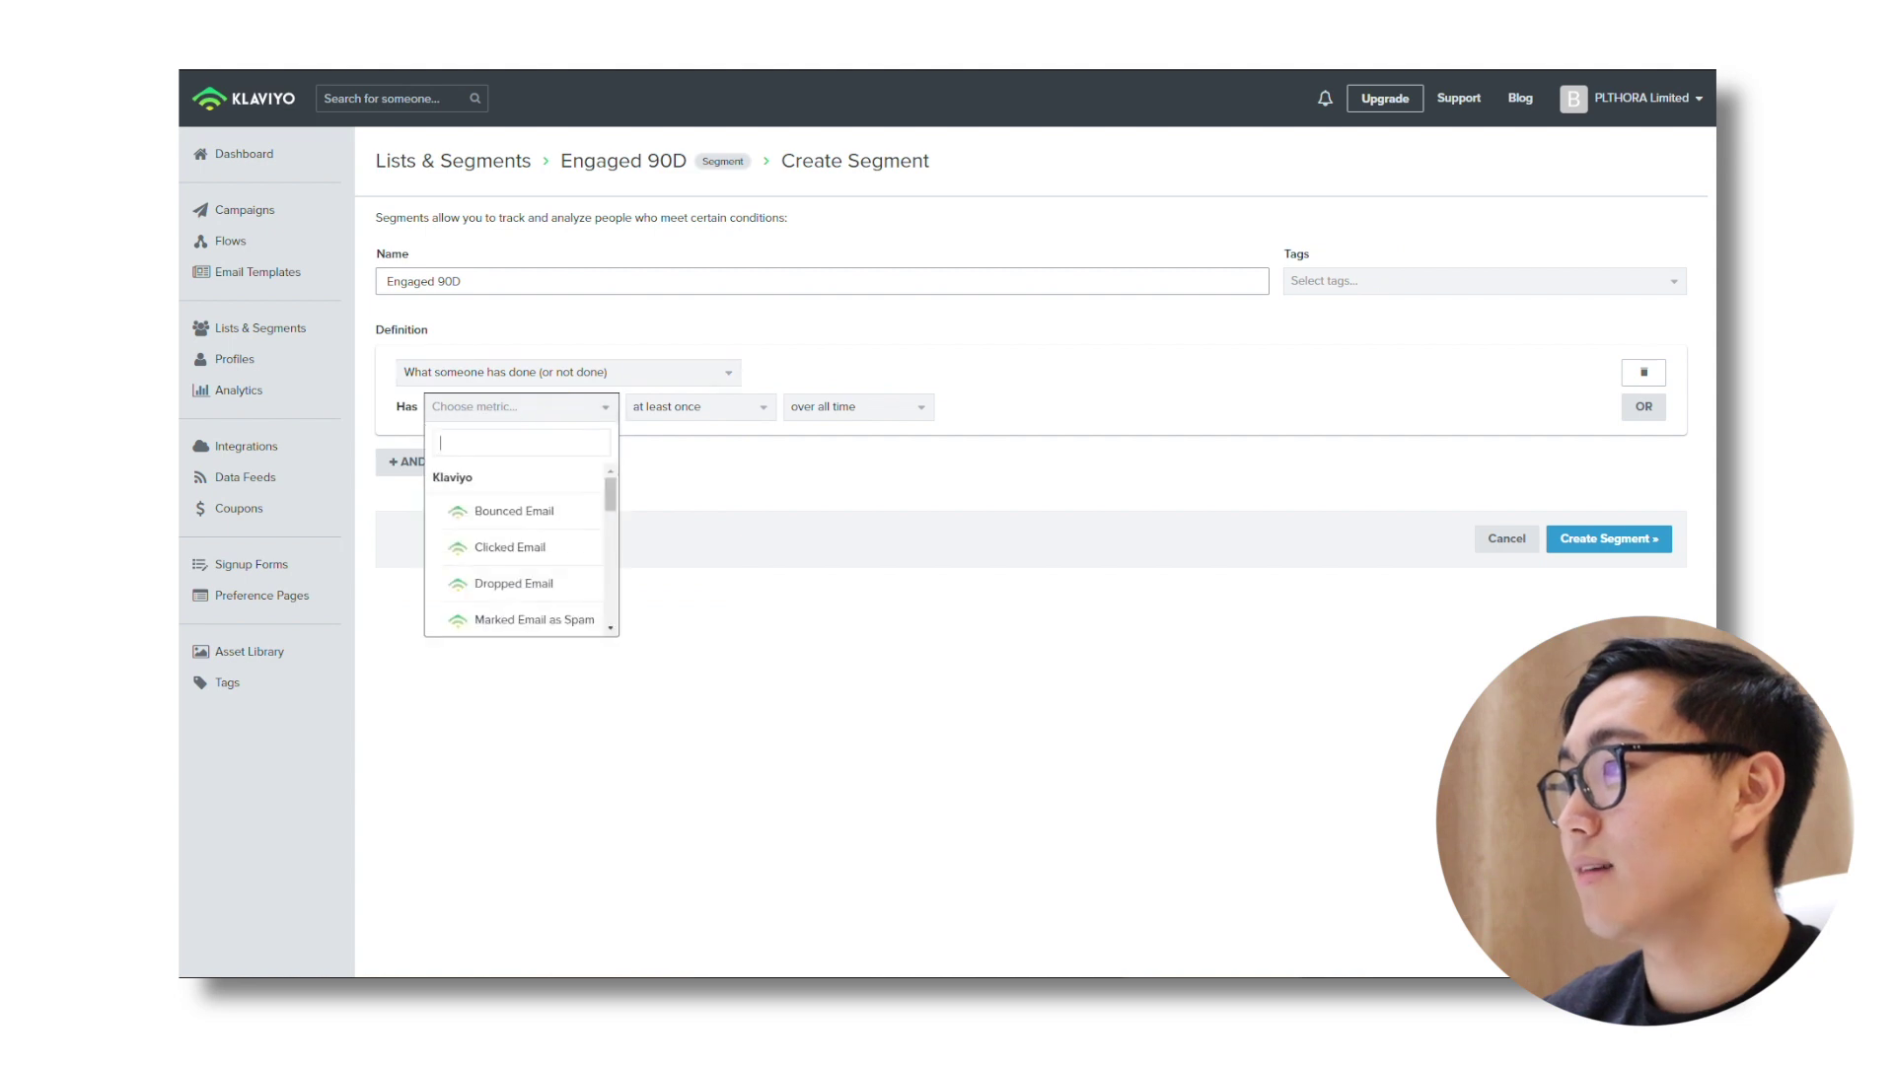
click(543, 550)
click(720, 411)
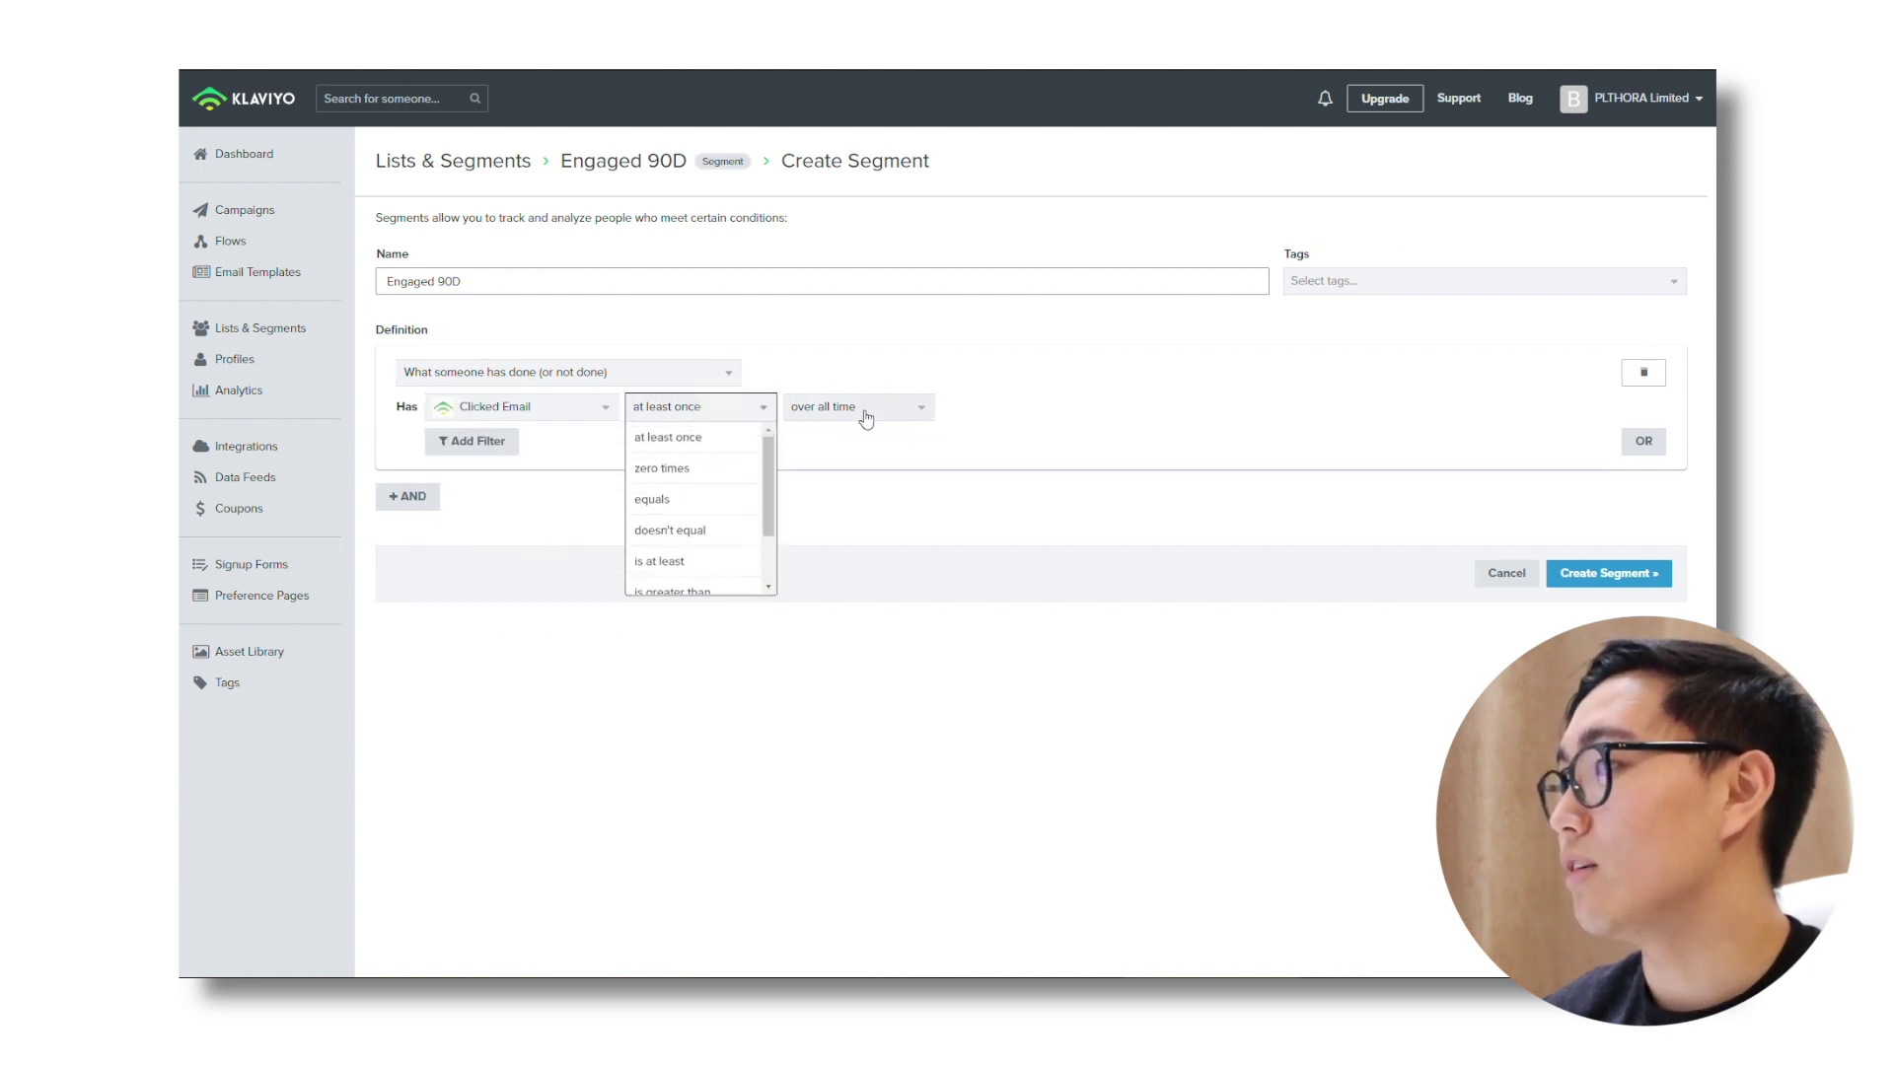
click(866, 416)
click(845, 469)
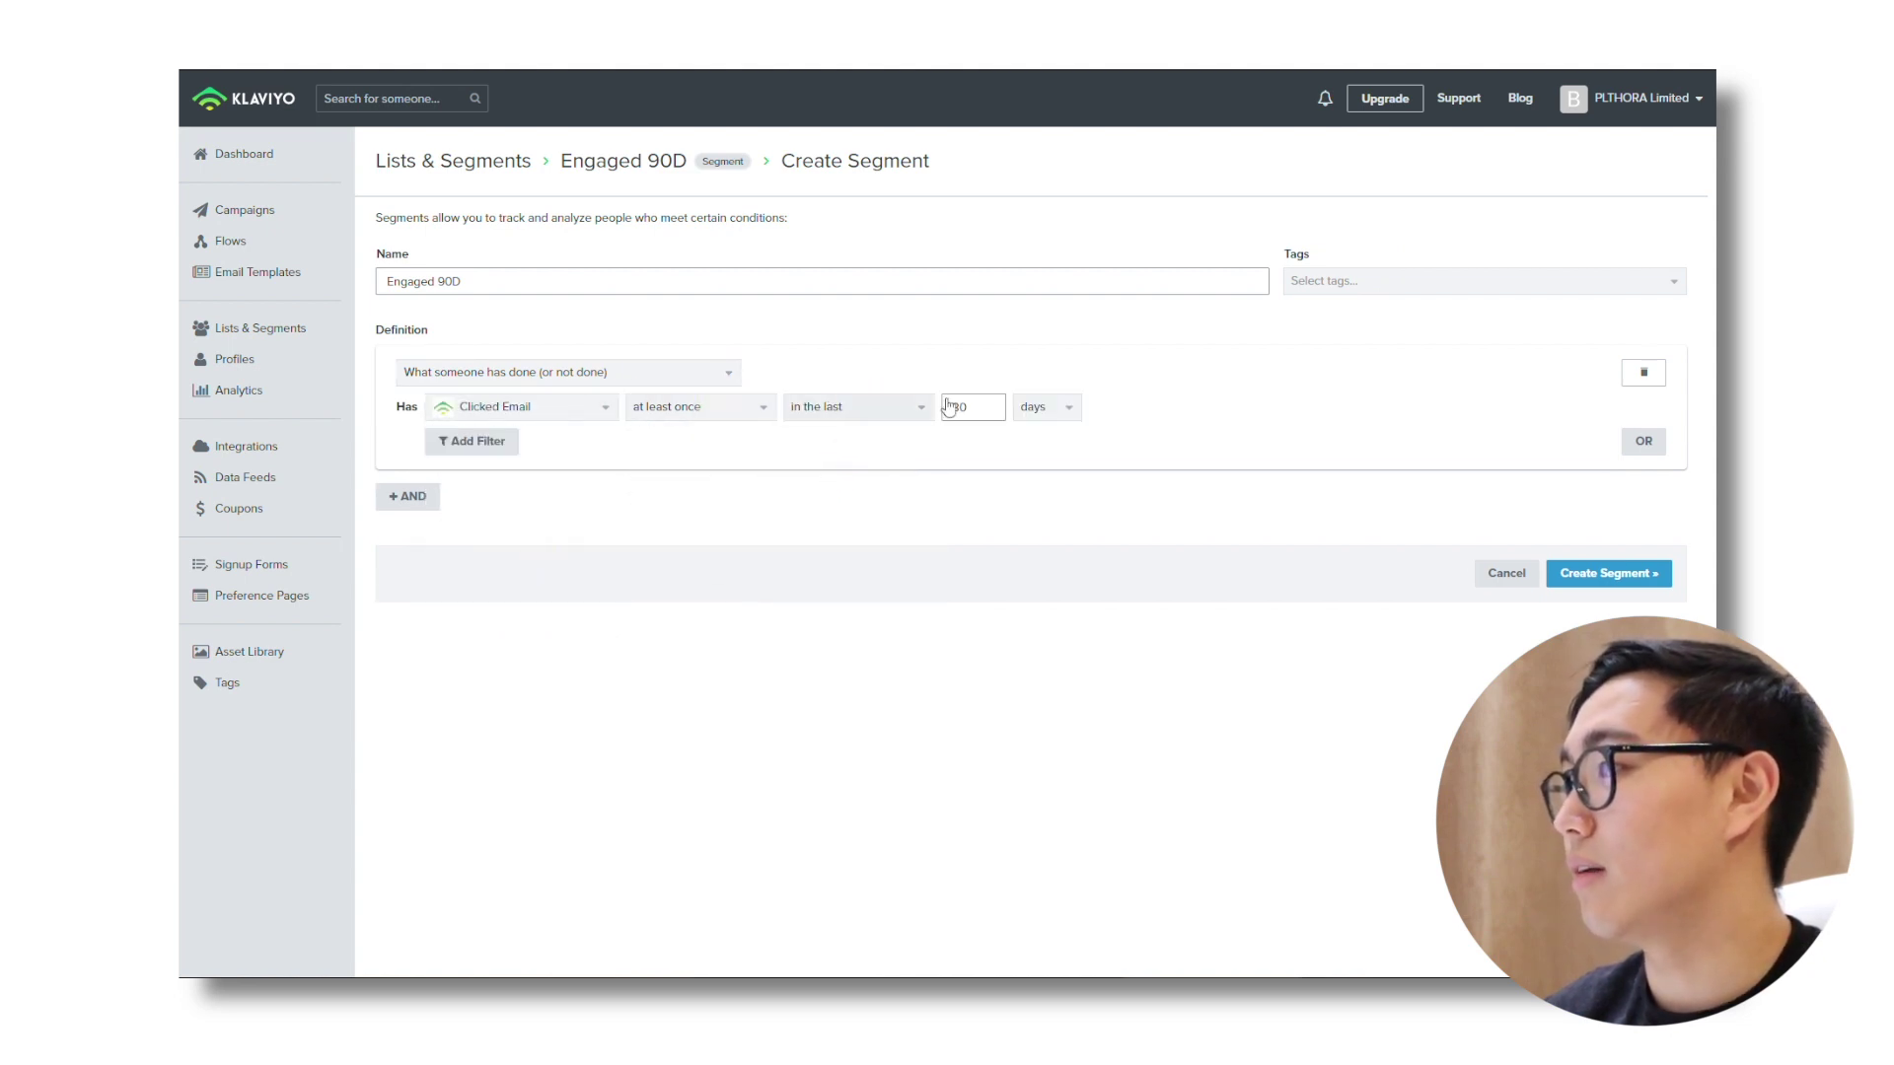
double_click(948, 407)
text(90)
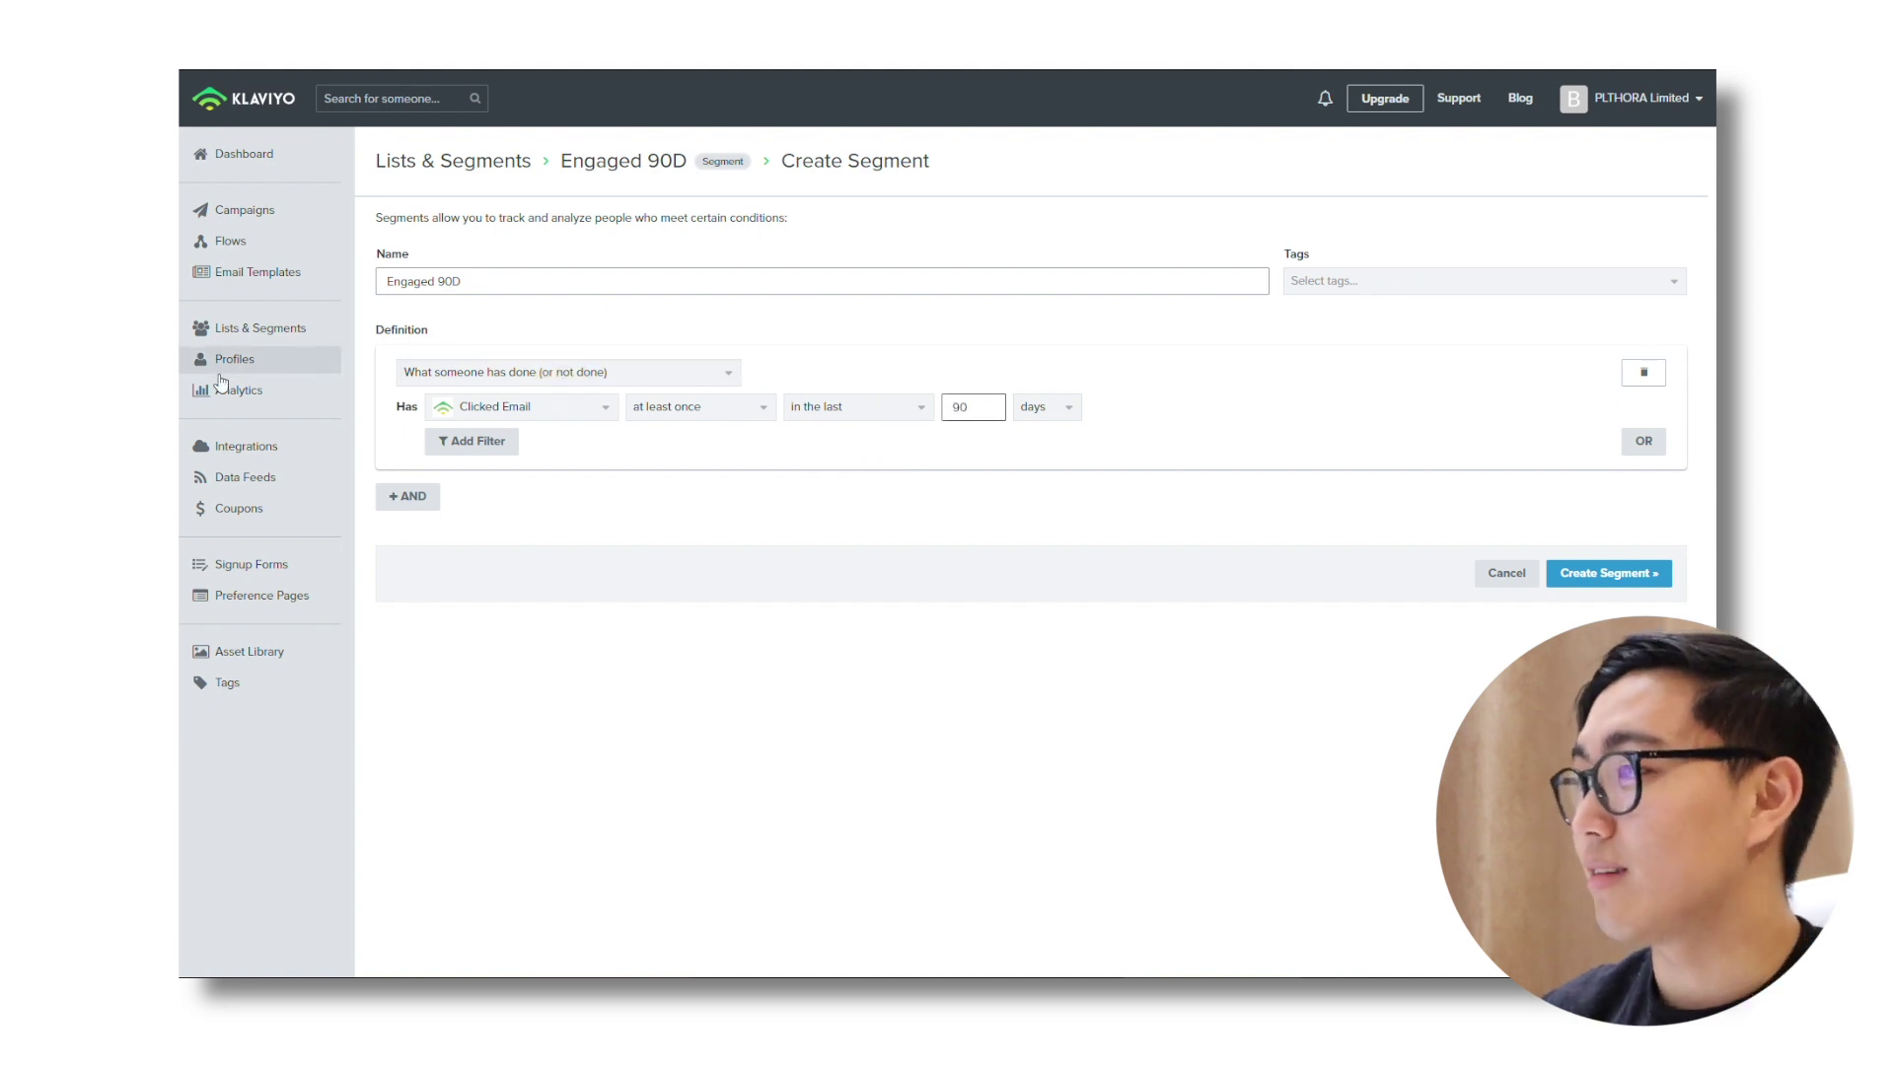
Step: Add an OR condition to the Engaged 90D segment for what someone has done, with Opened Email as its metric
click(1643, 442)
click(621, 510)
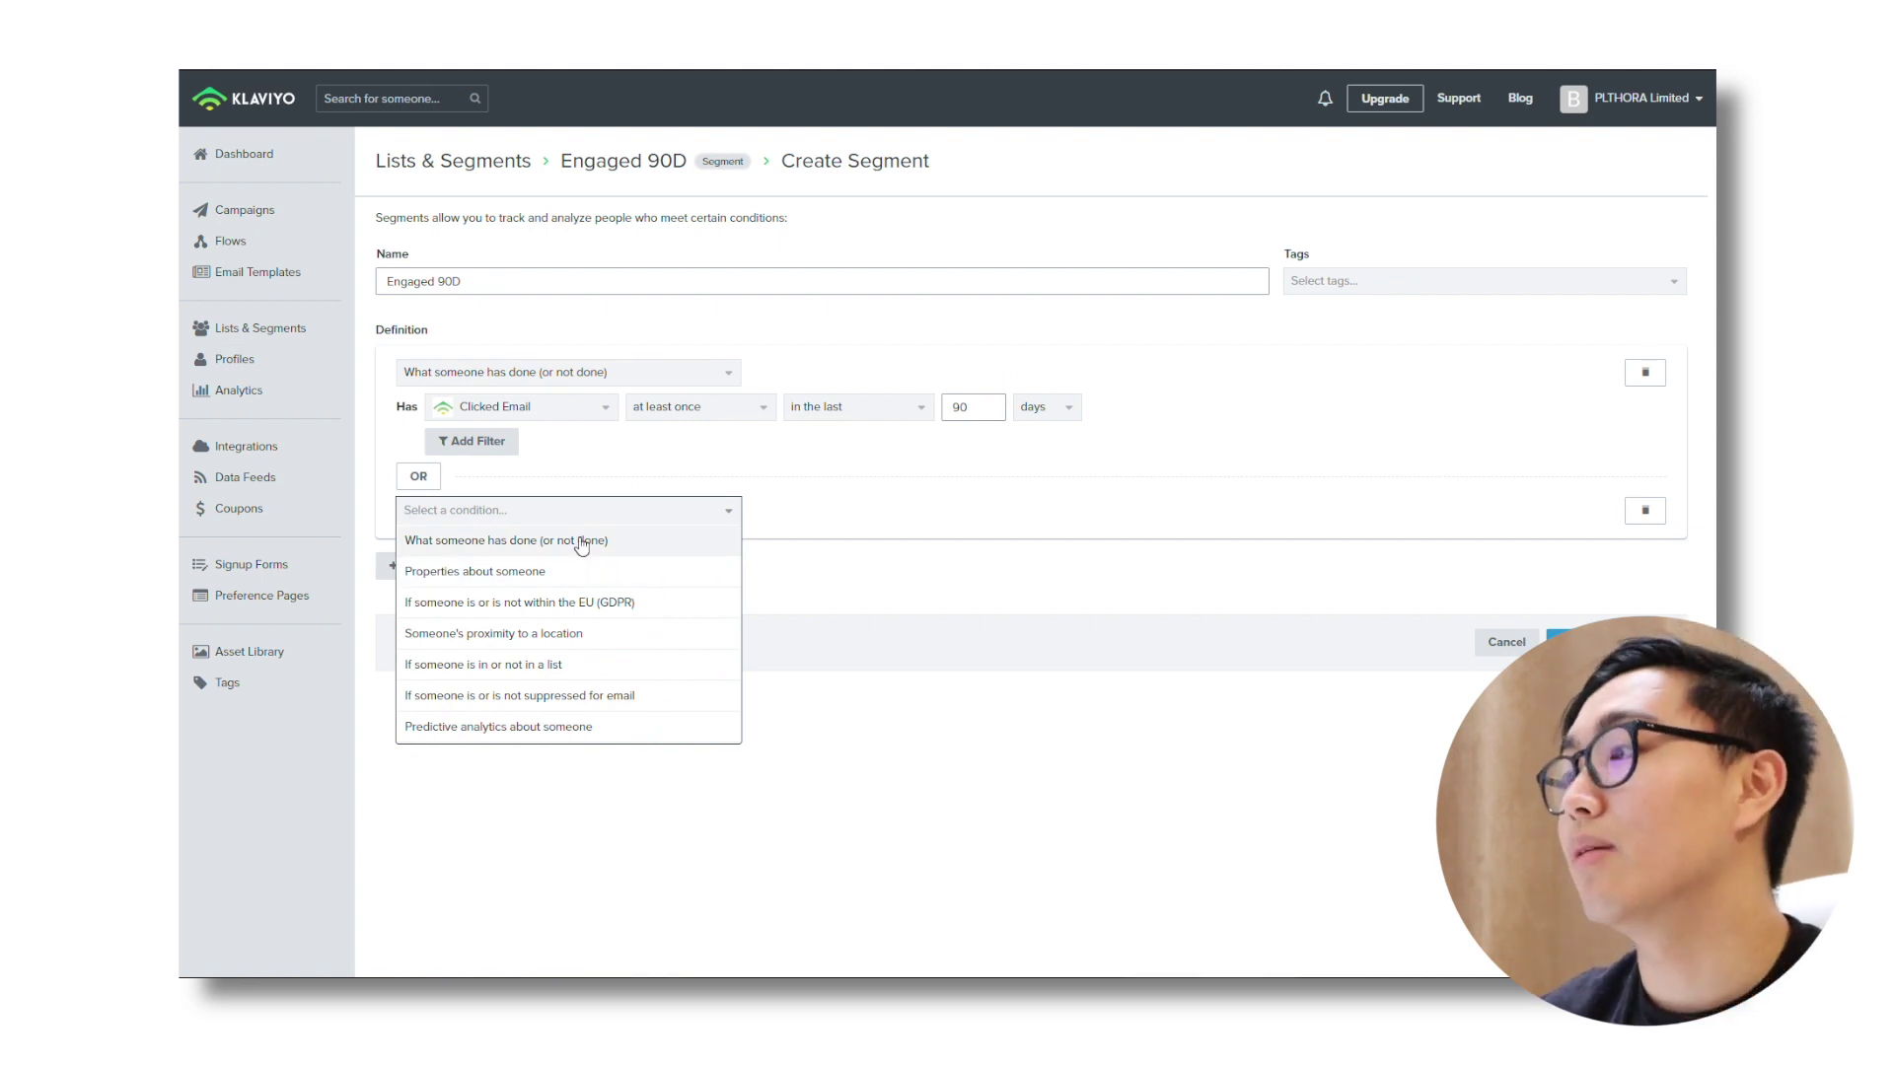
click(582, 541)
click(513, 545)
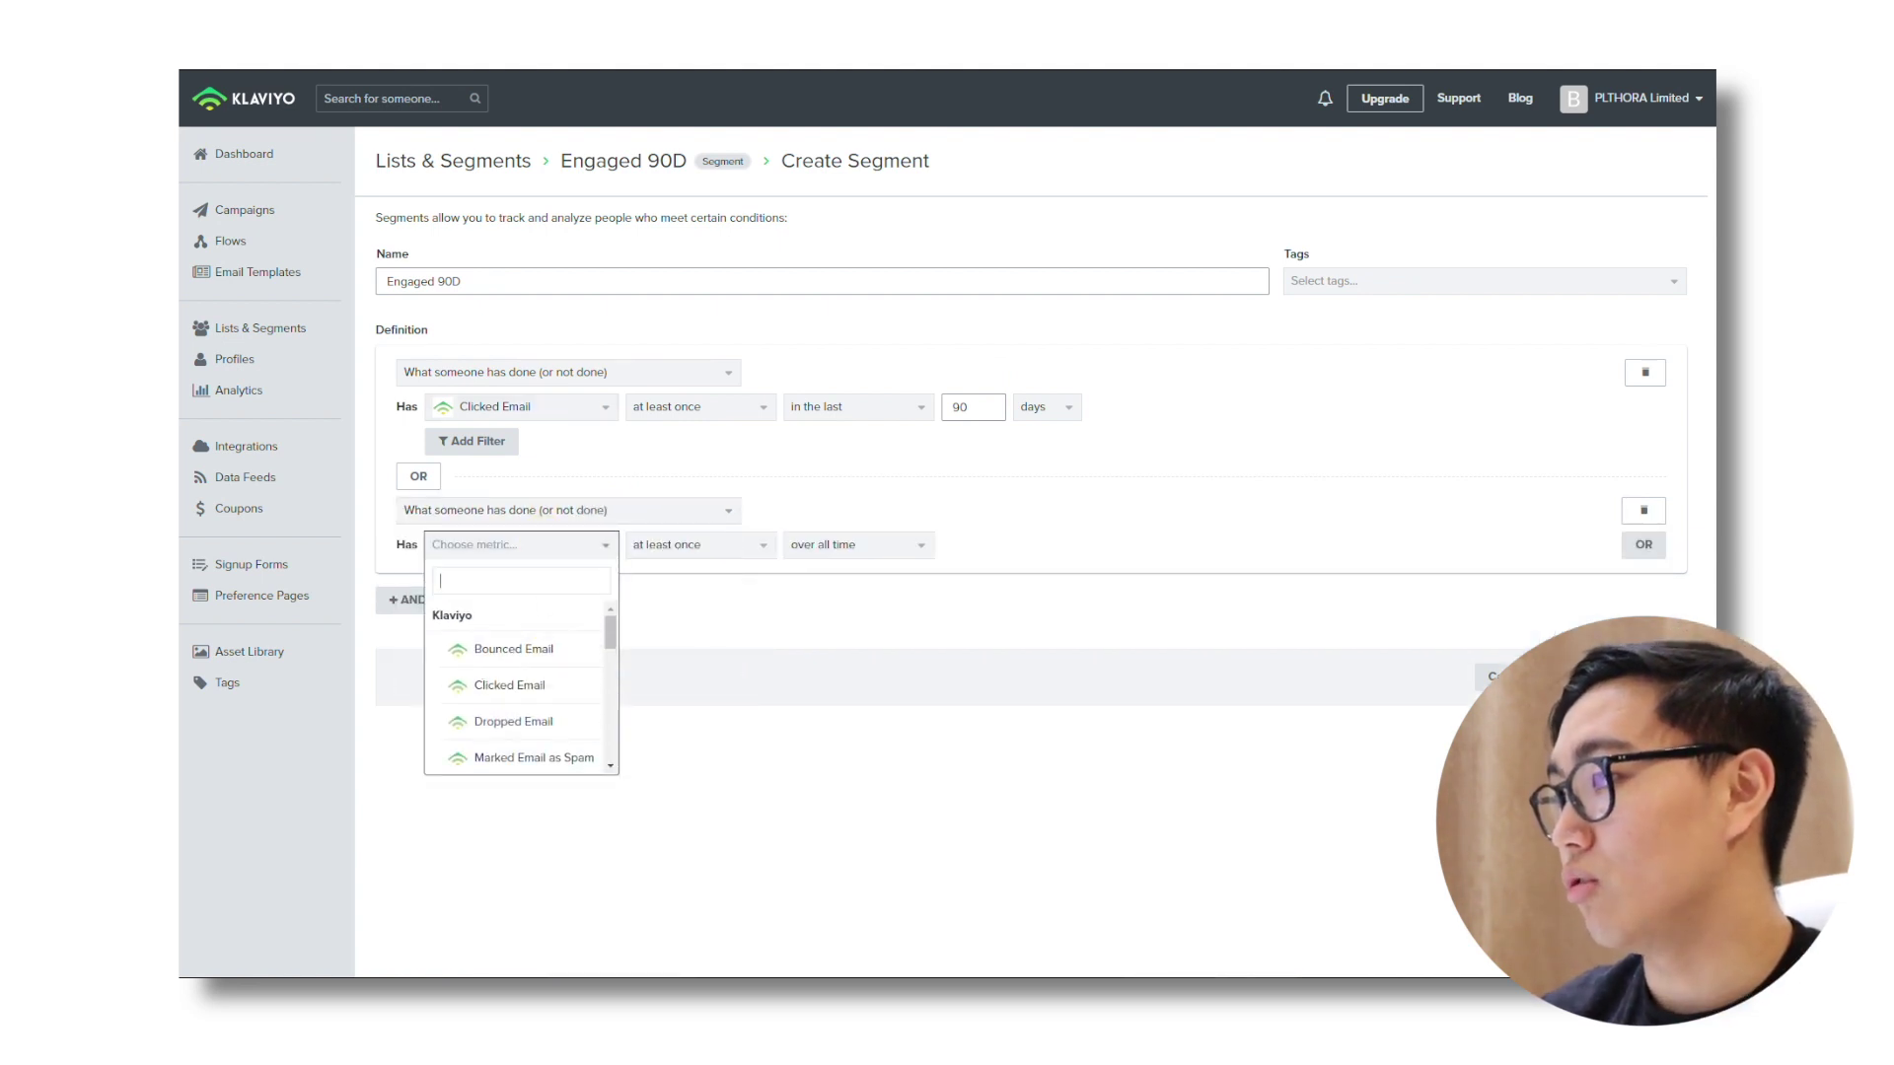
text(open)
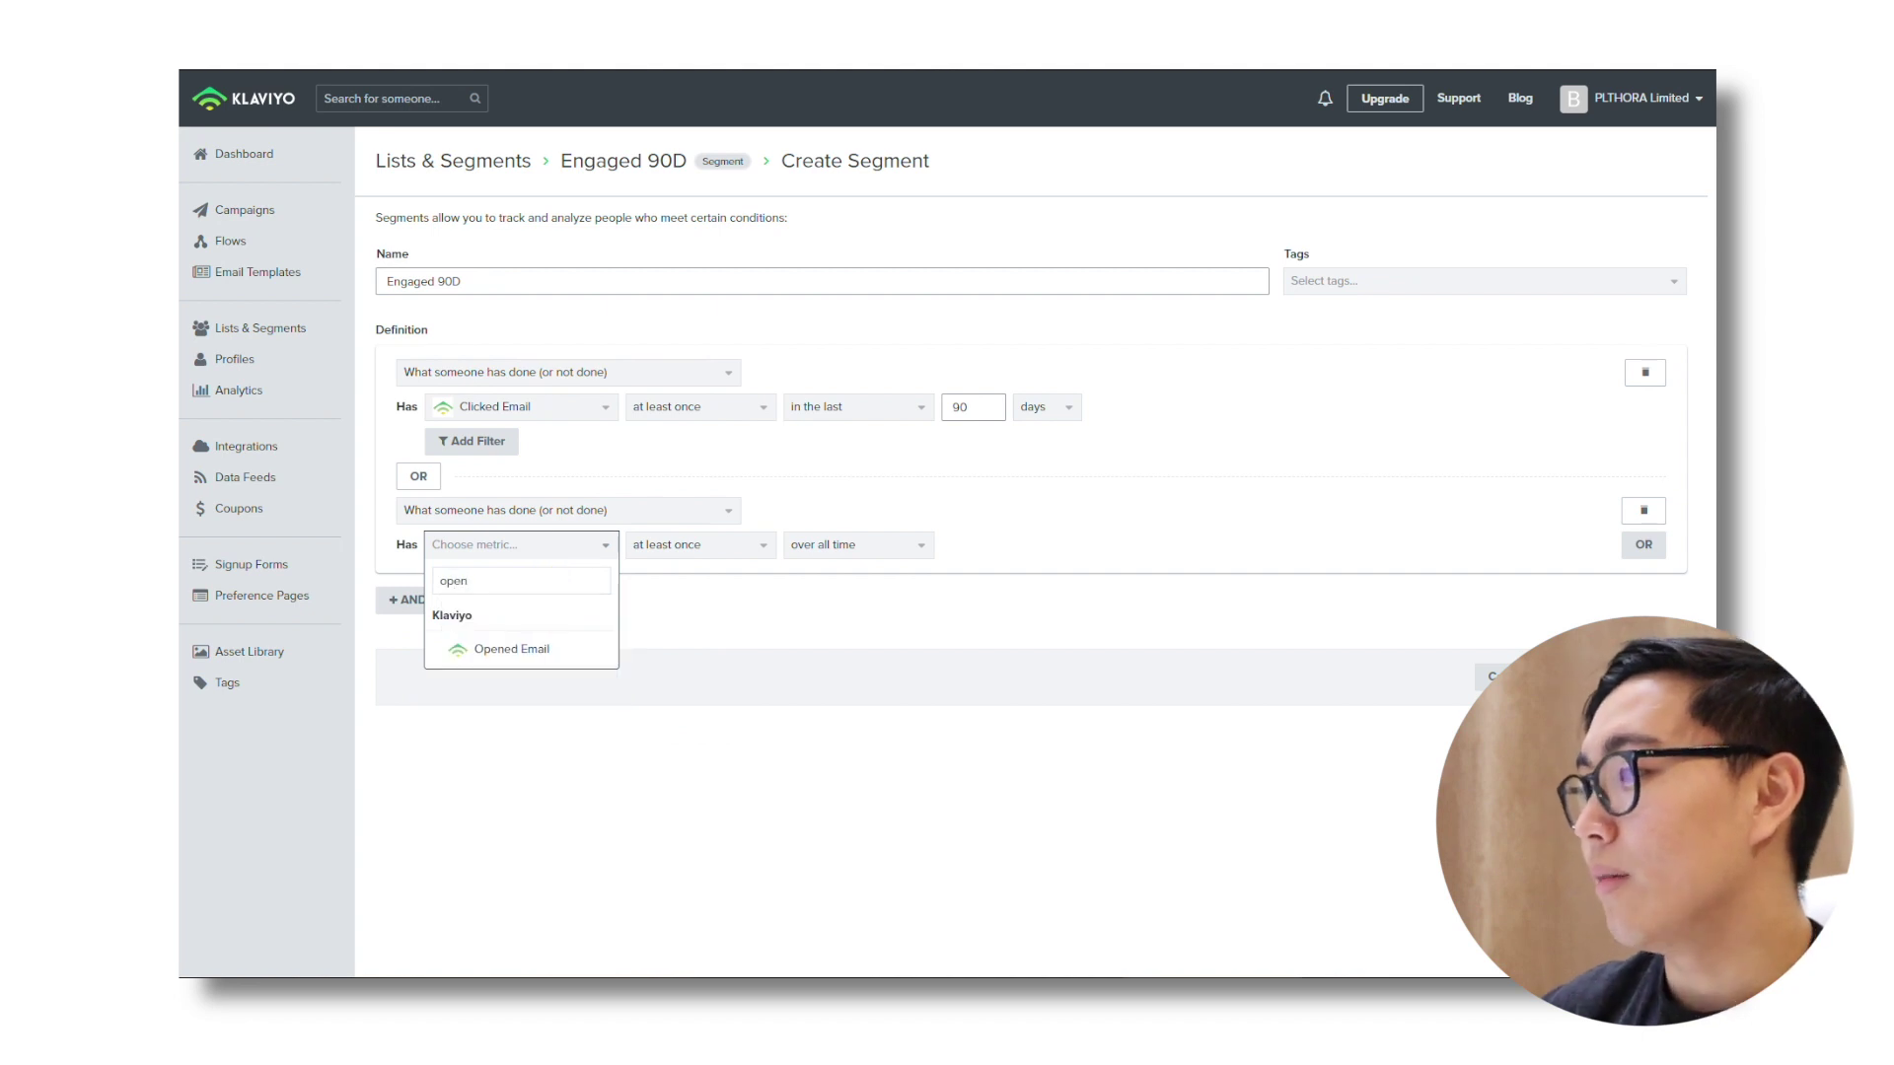
click(550, 651)
Step: Set the Opened Email condition to at least once in the last 90 days
click(680, 544)
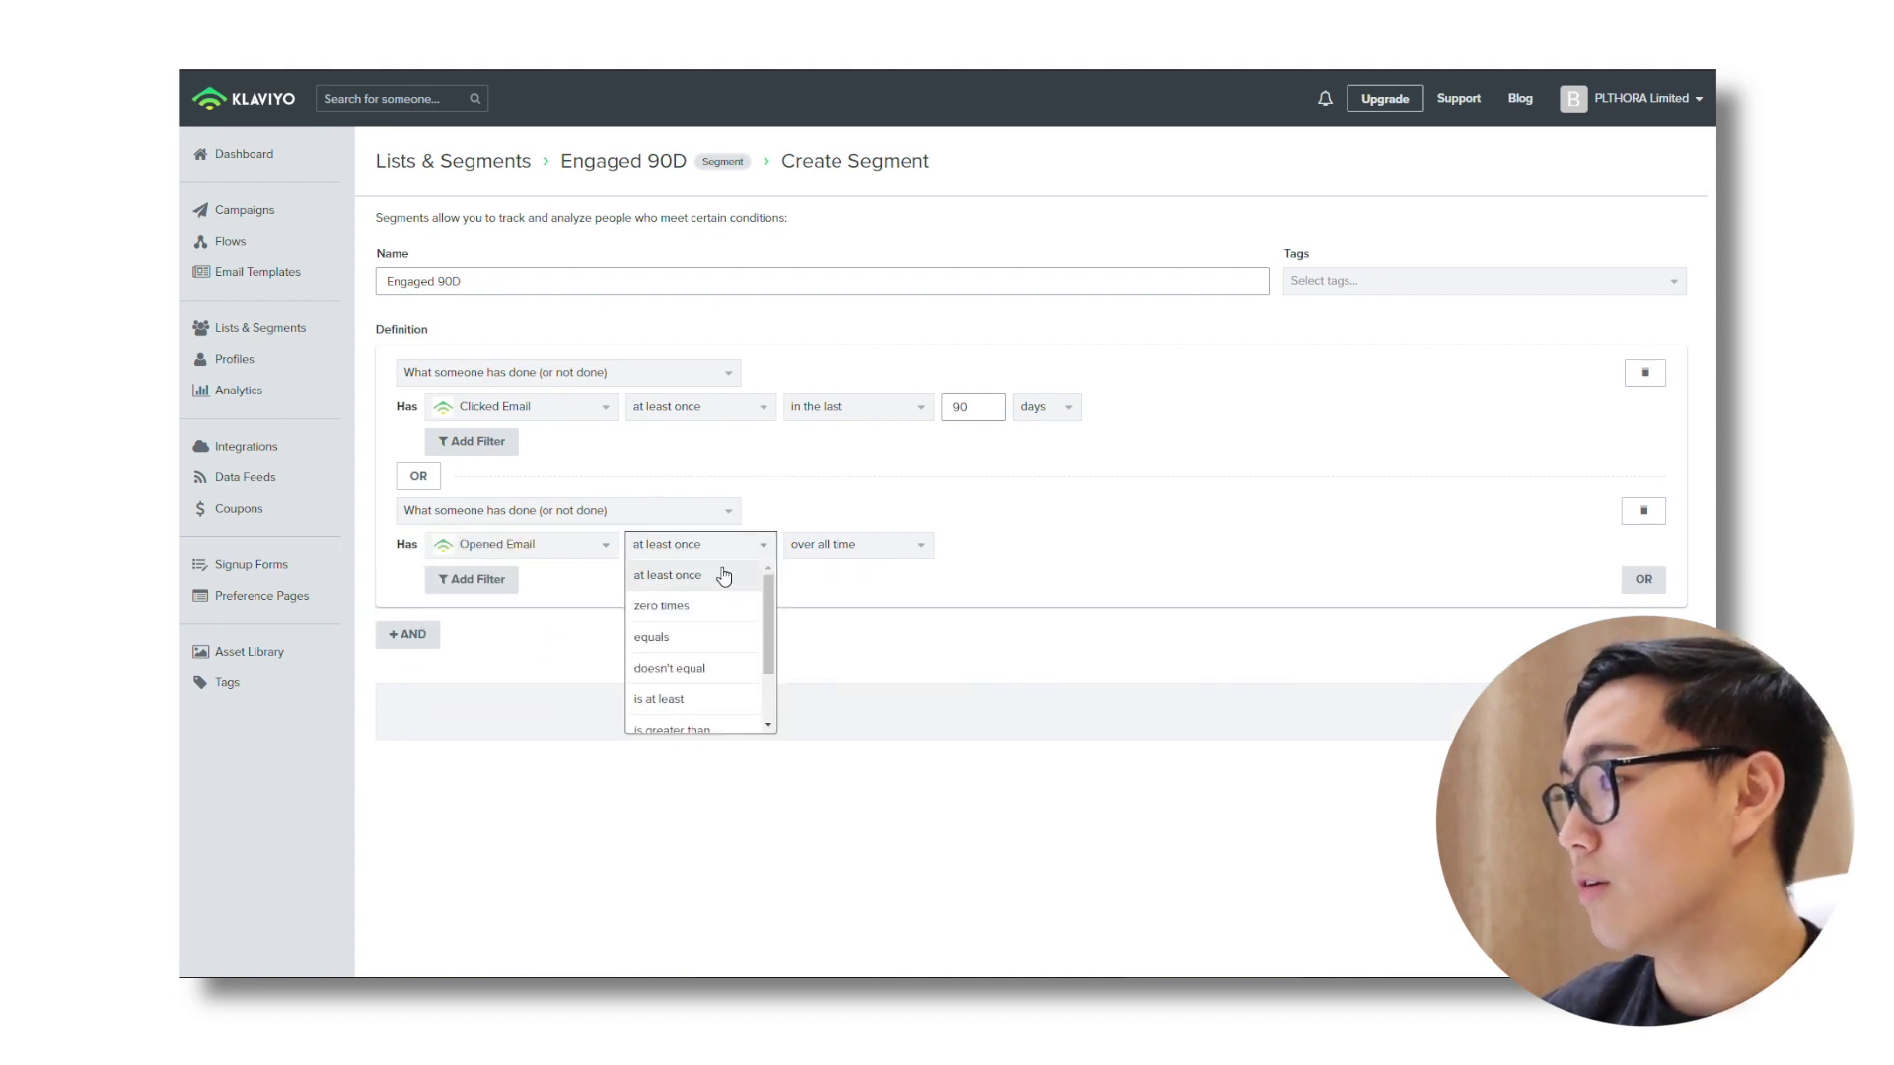
click(724, 575)
click(802, 545)
click(906, 606)
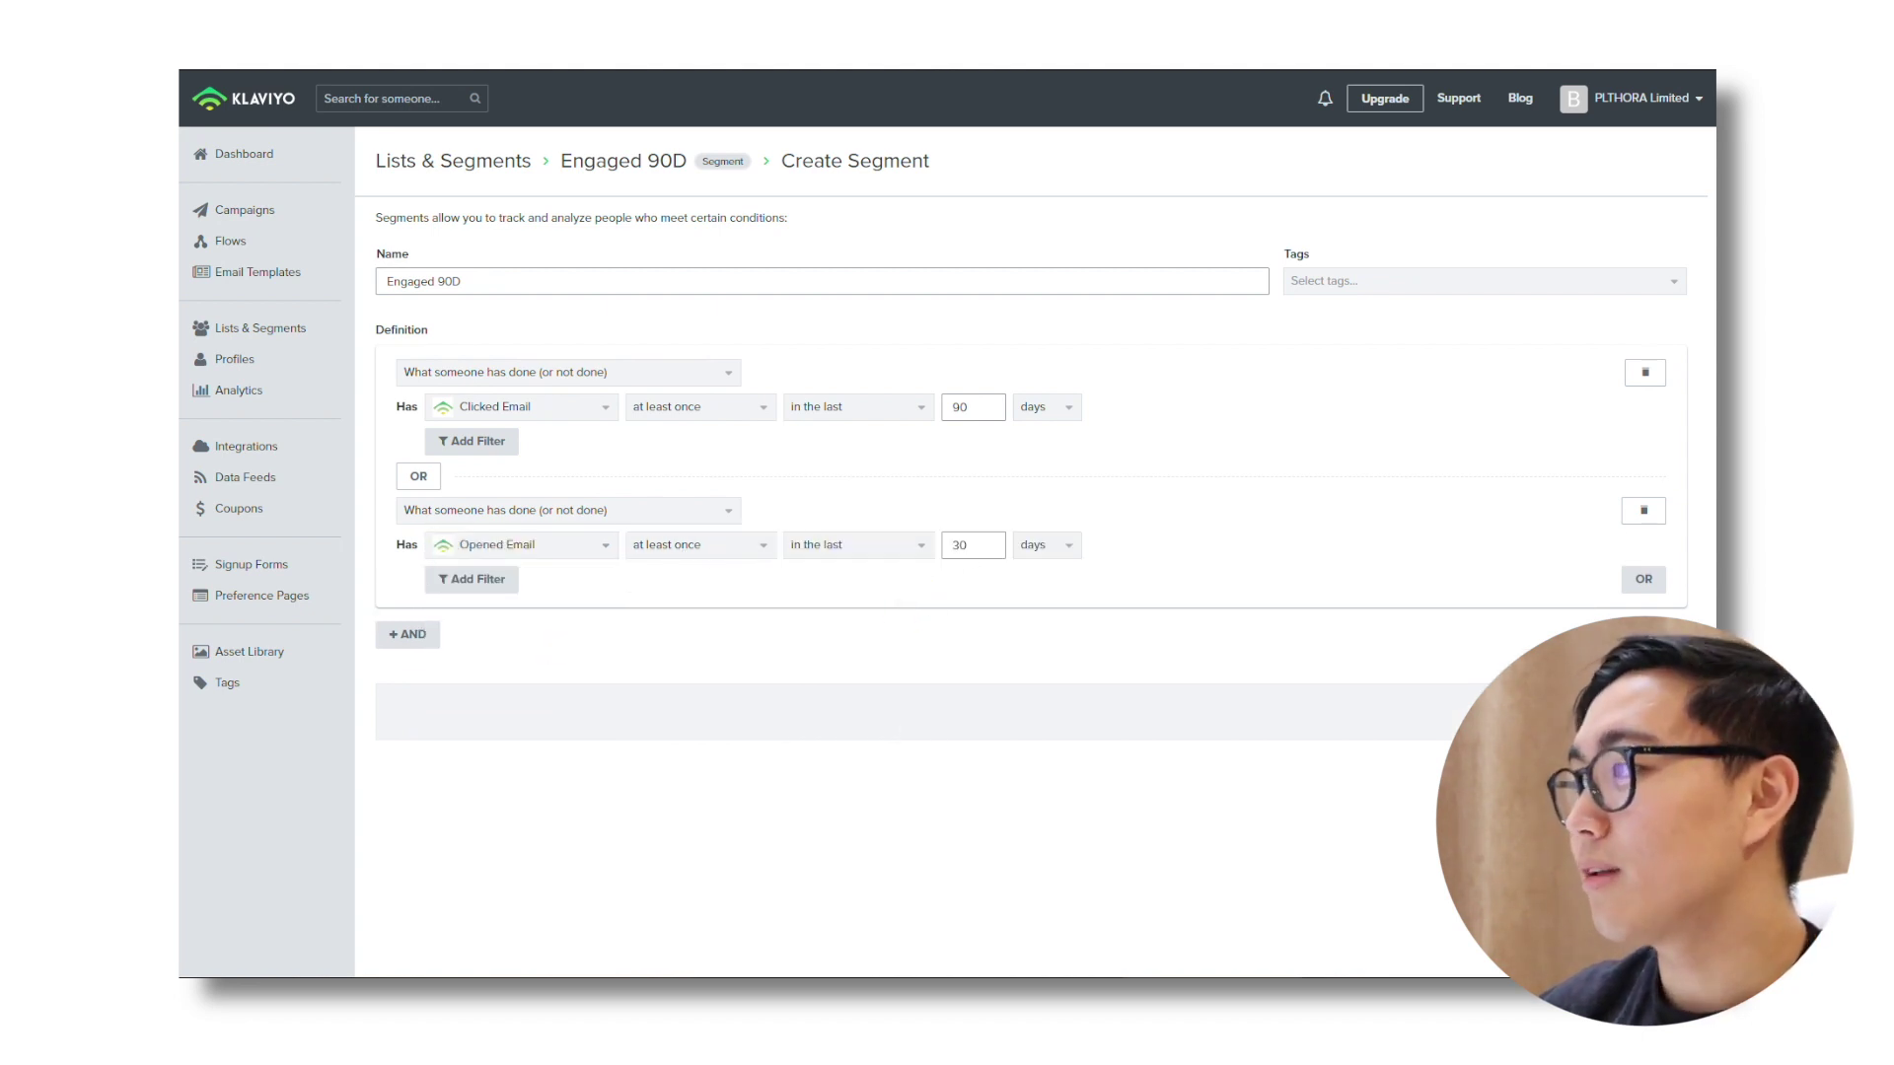
double_click(992, 544)
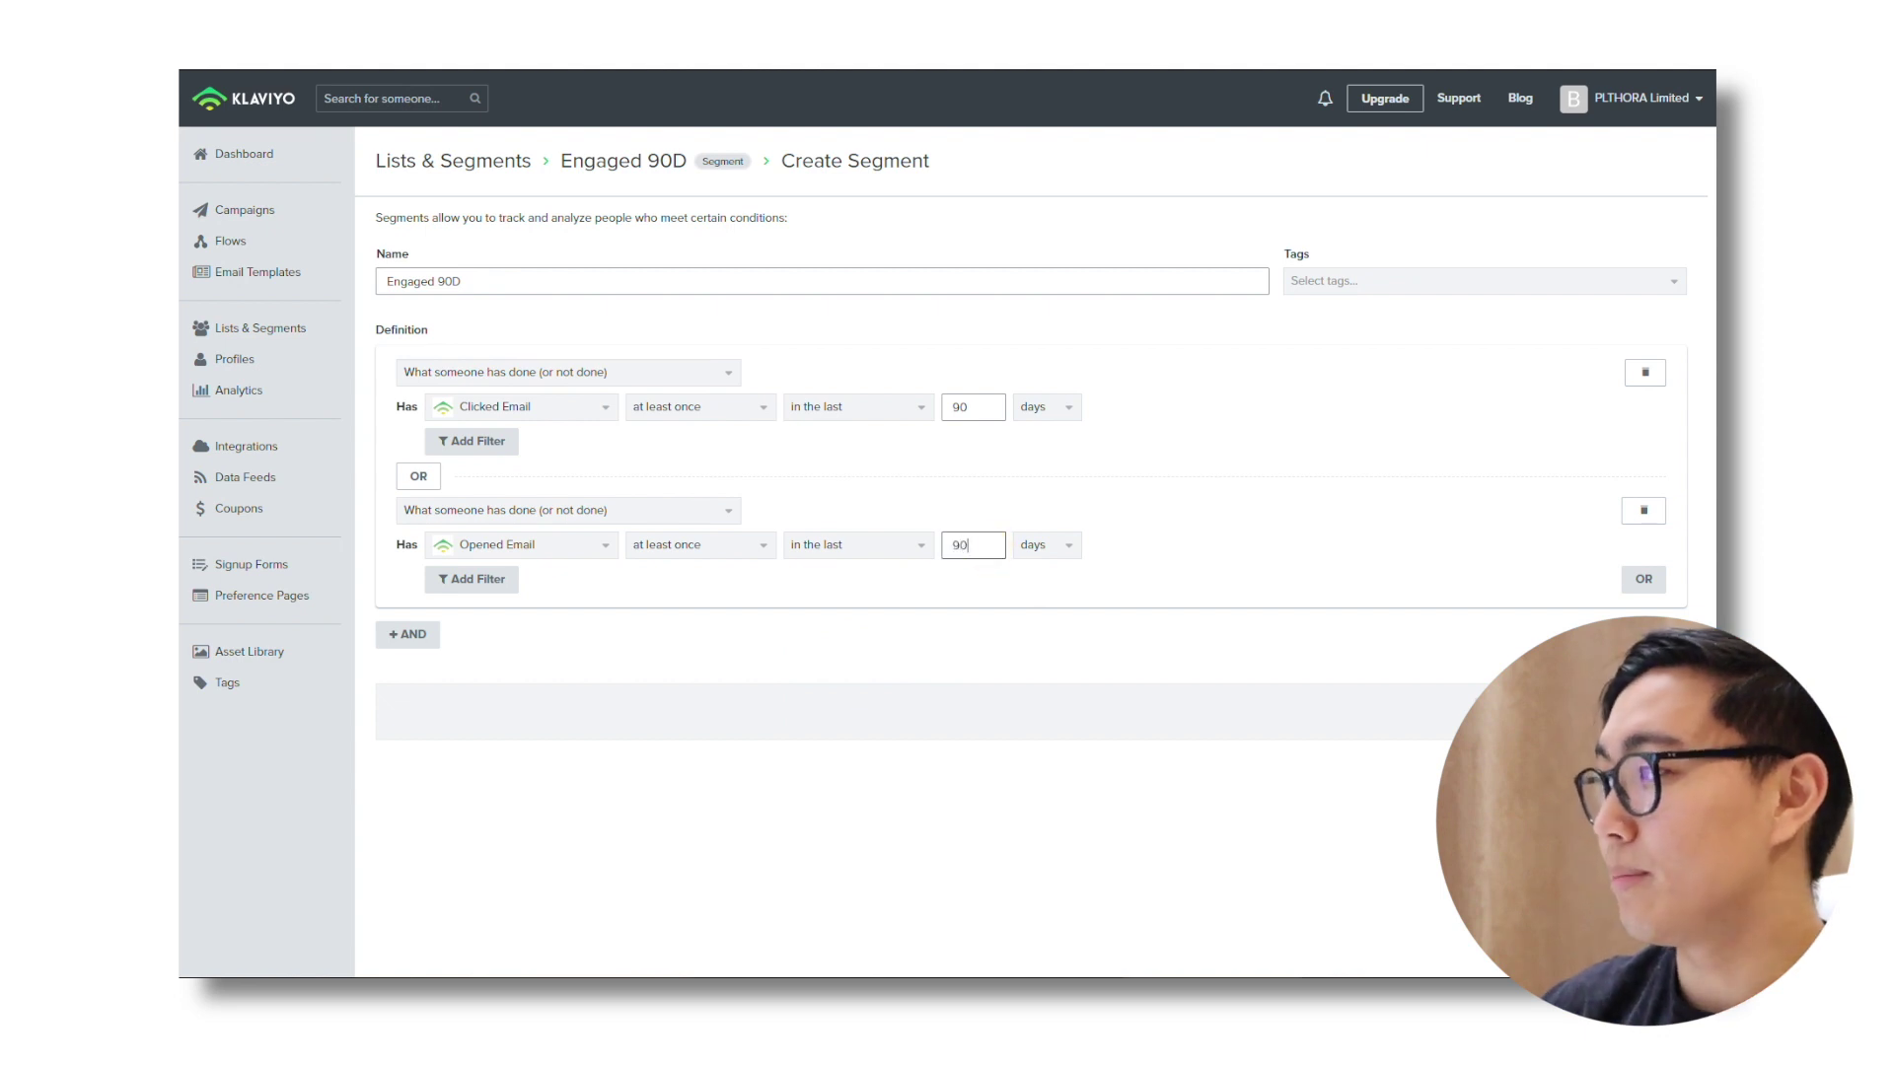
click(909, 478)
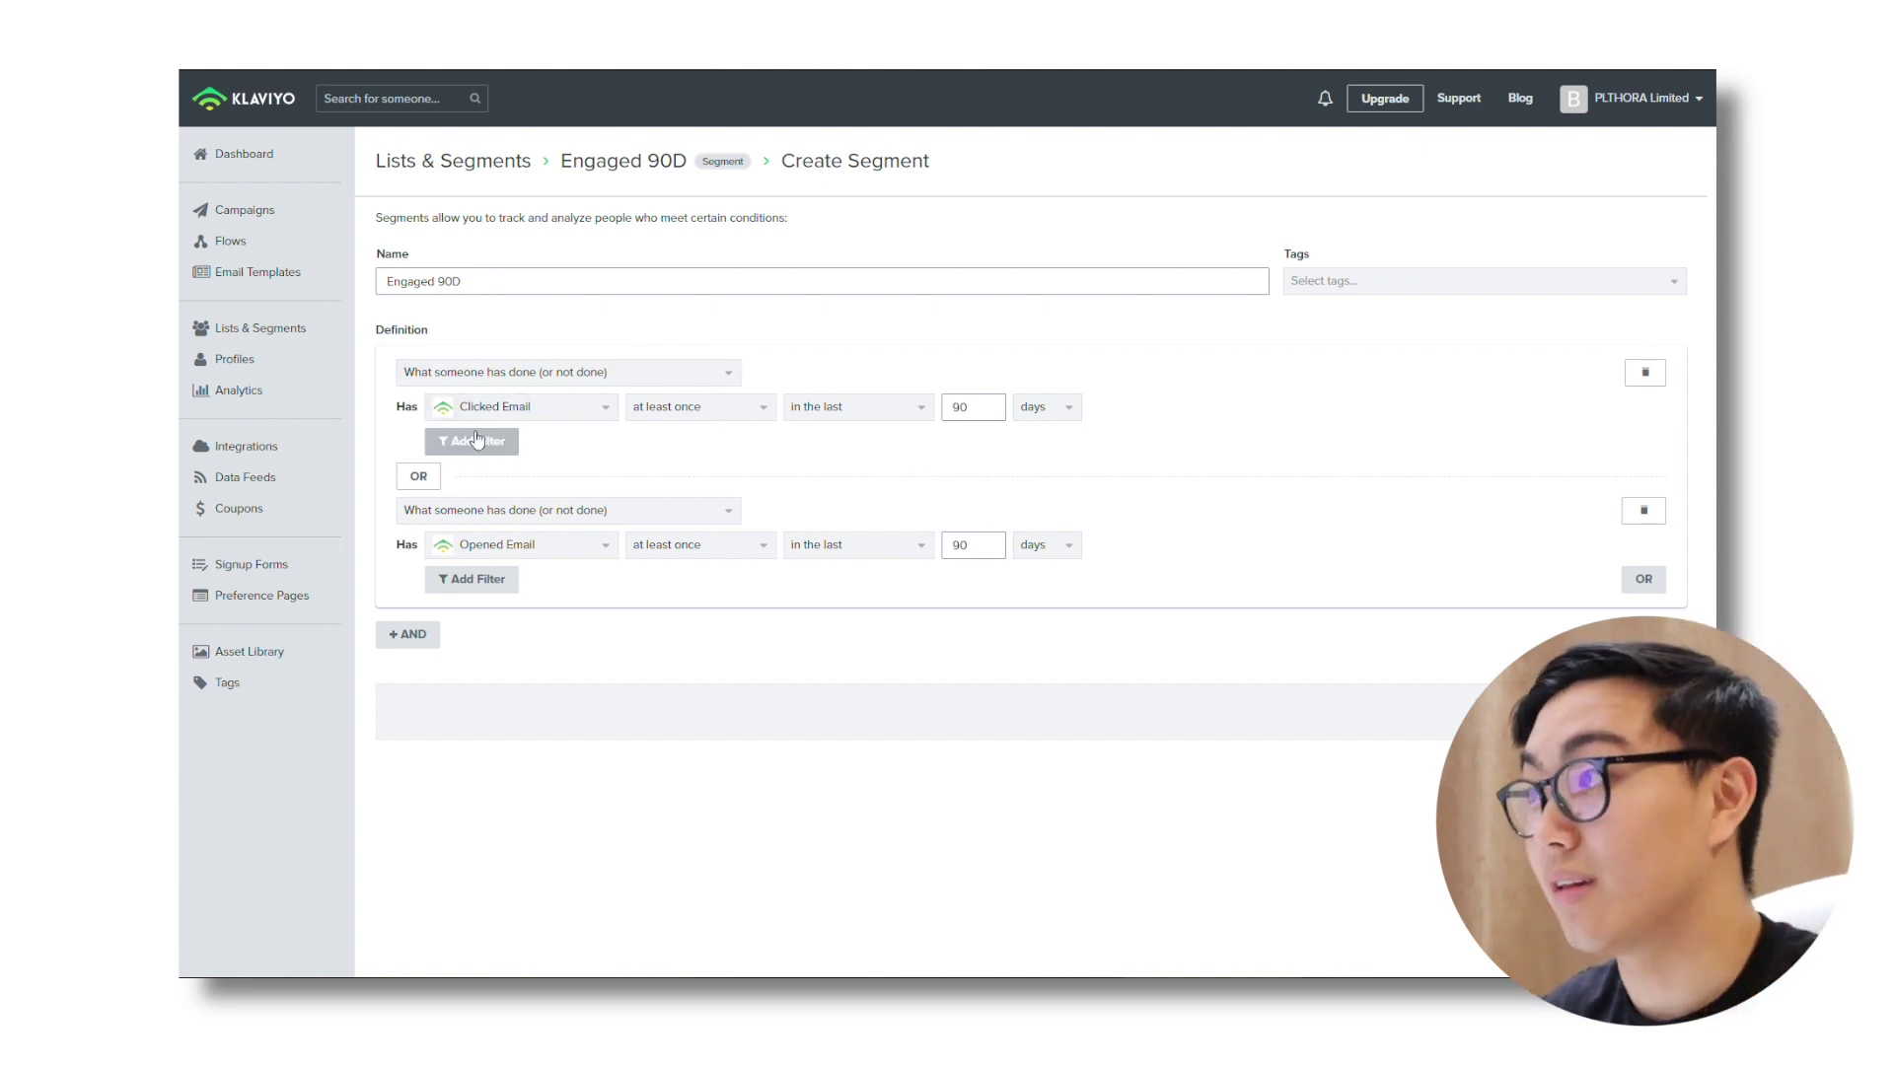
click(381, 478)
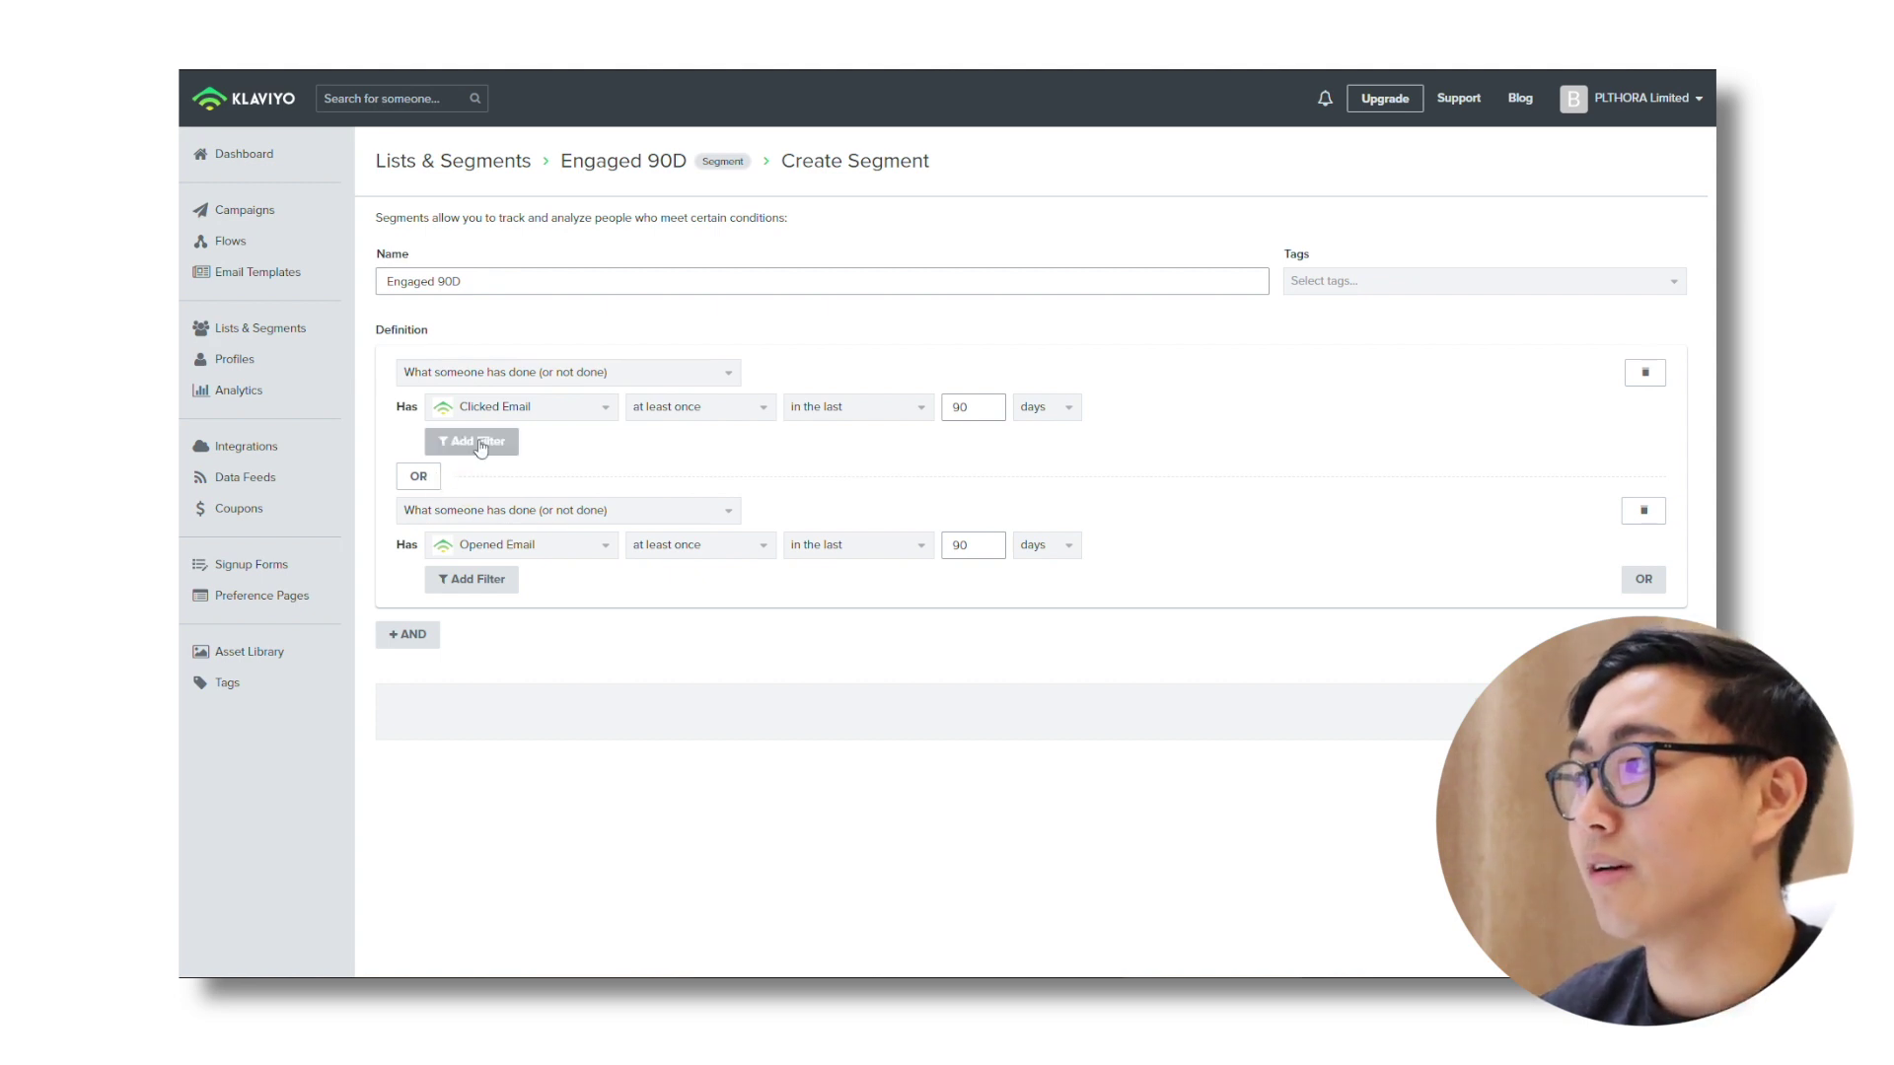
drag(387, 404, 542, 422)
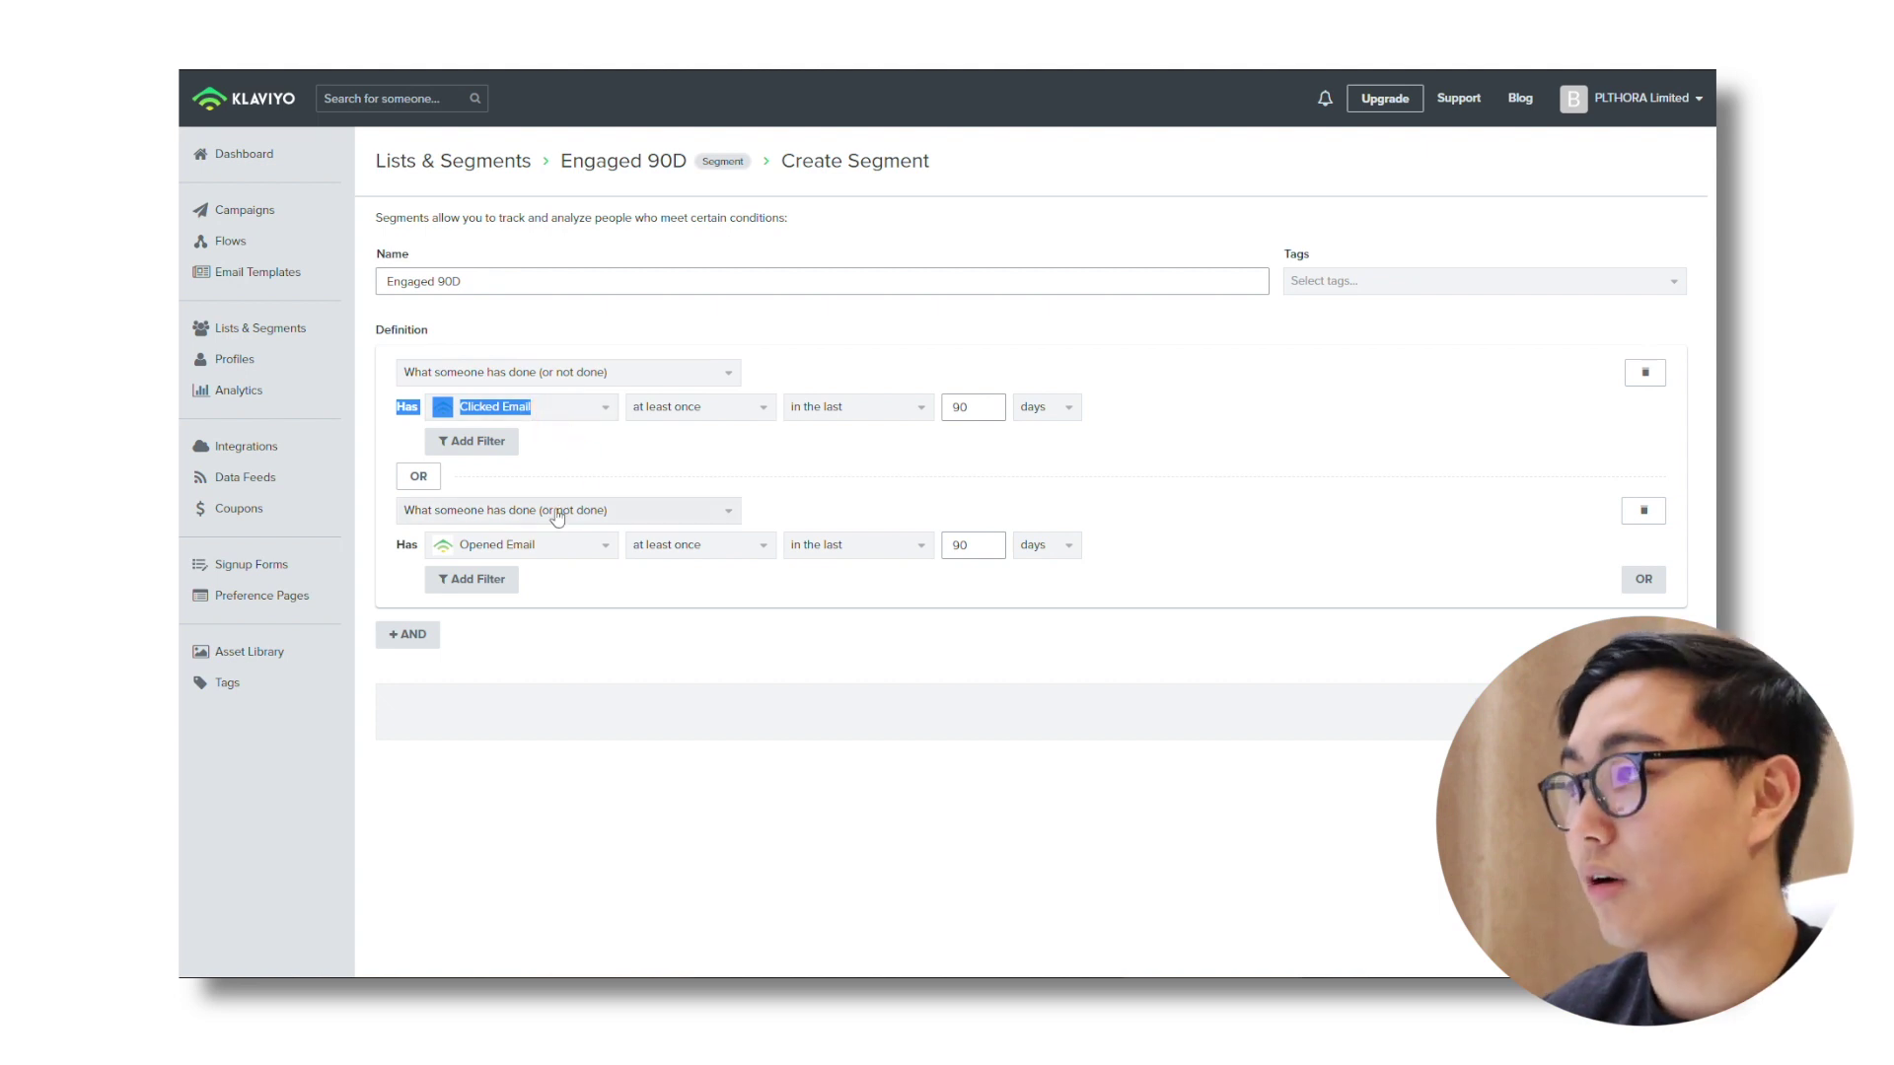
drag(408, 477, 478, 485)
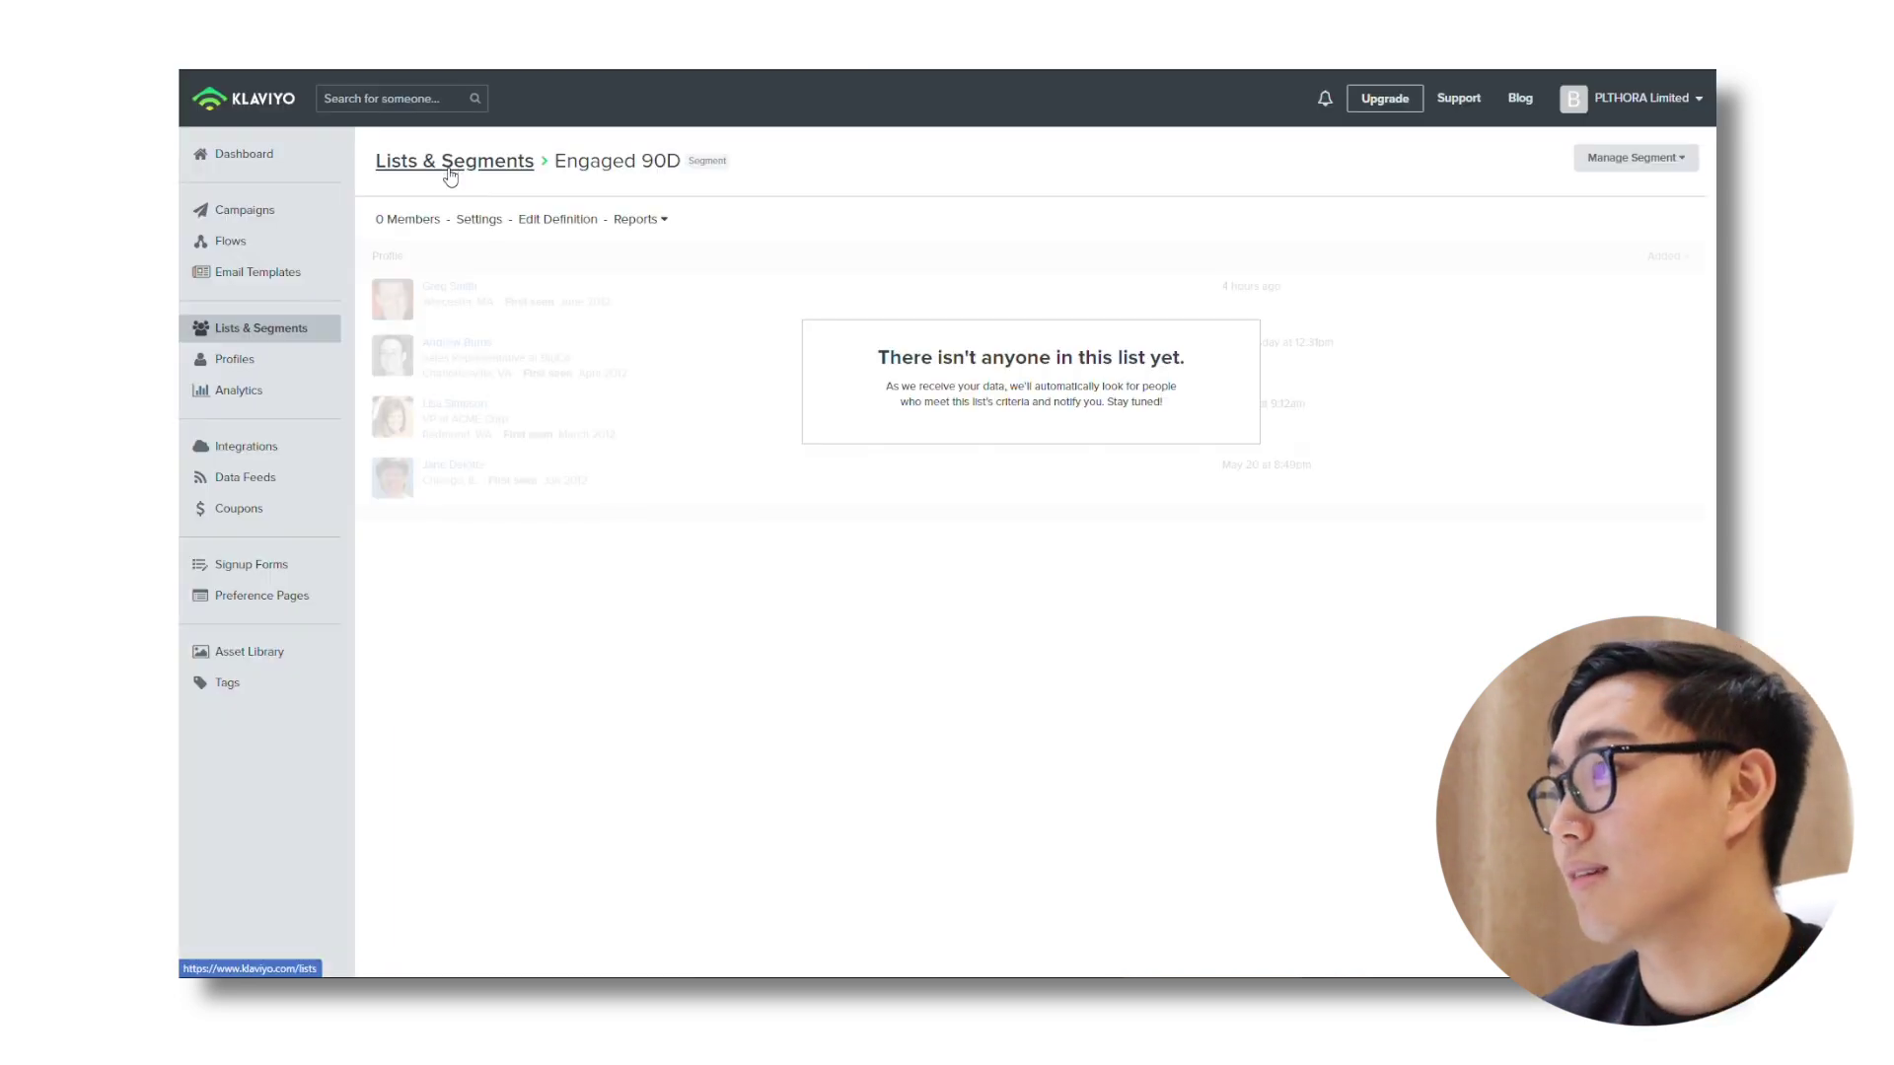
Step: Open the Engaged 90D segment's definition for editing from the Lists & Segments overview and rename the segment Buyers
click(1635, 158)
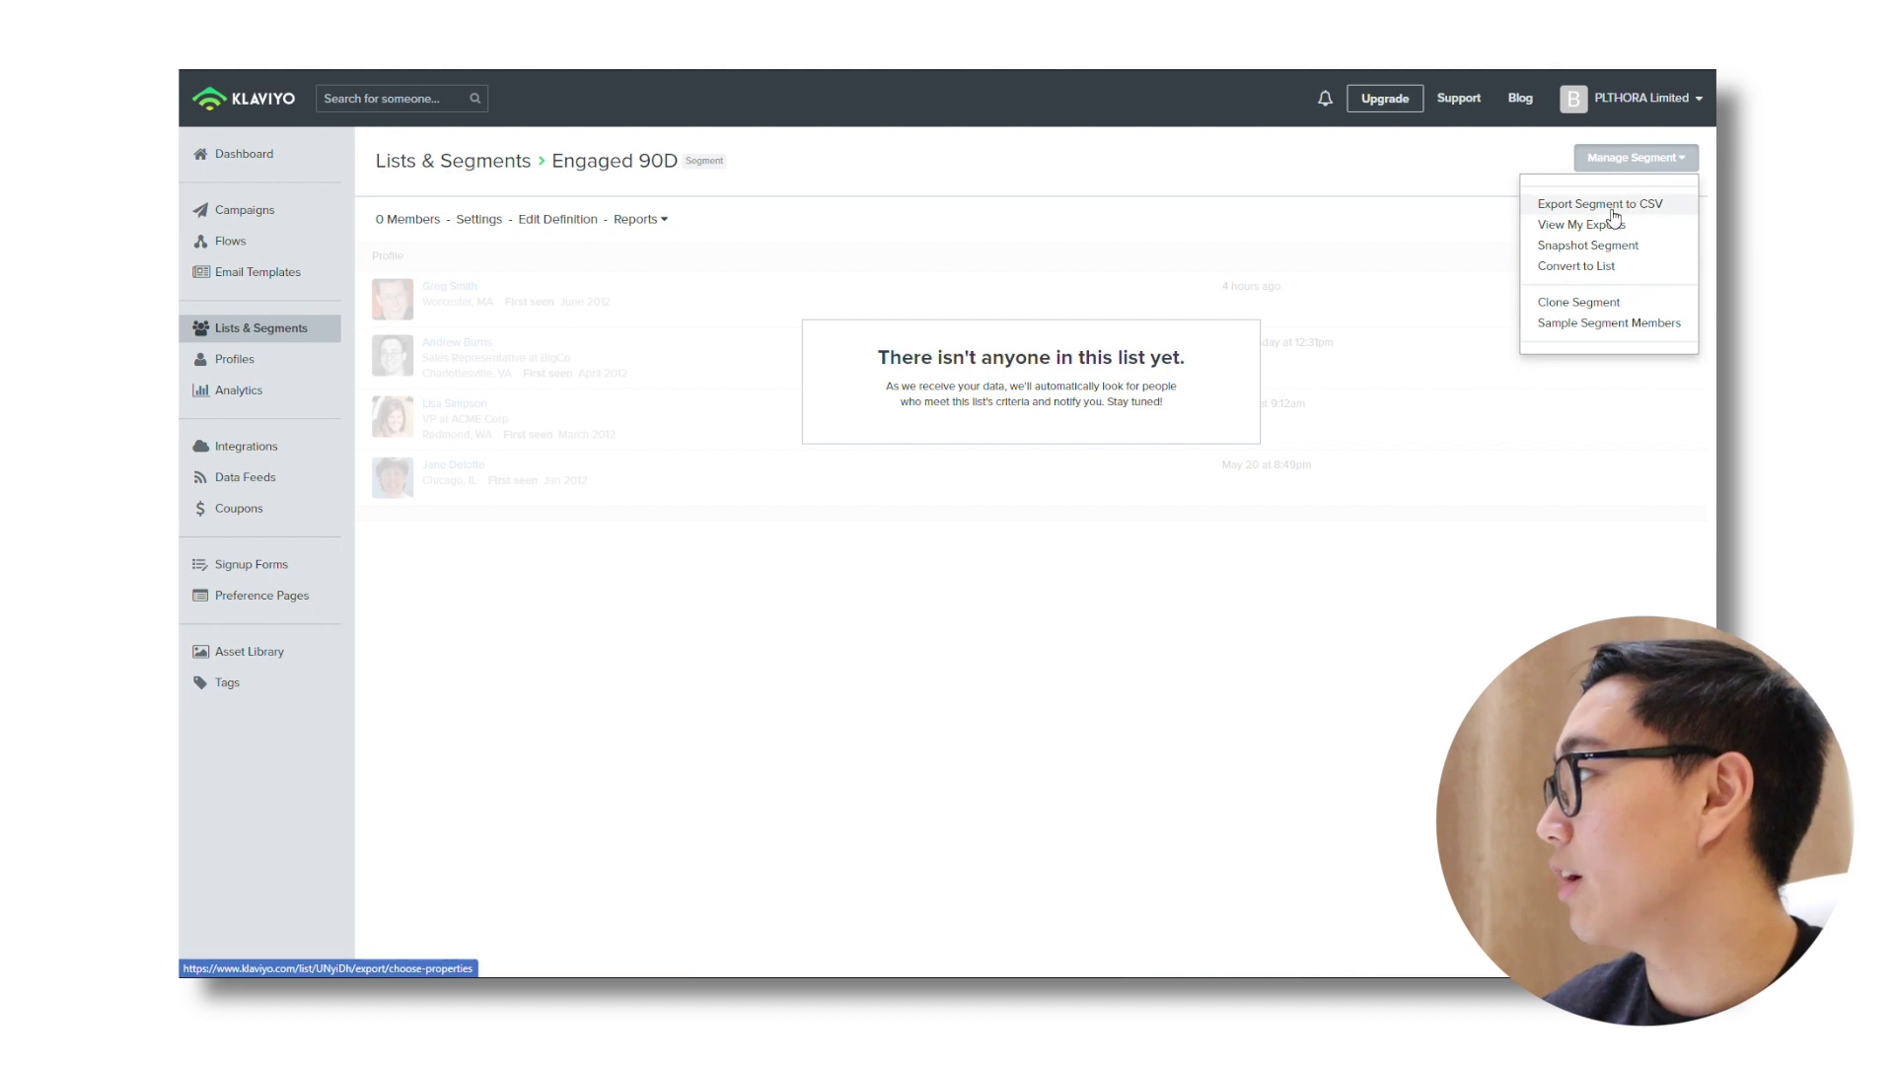
click(797, 169)
click(424, 162)
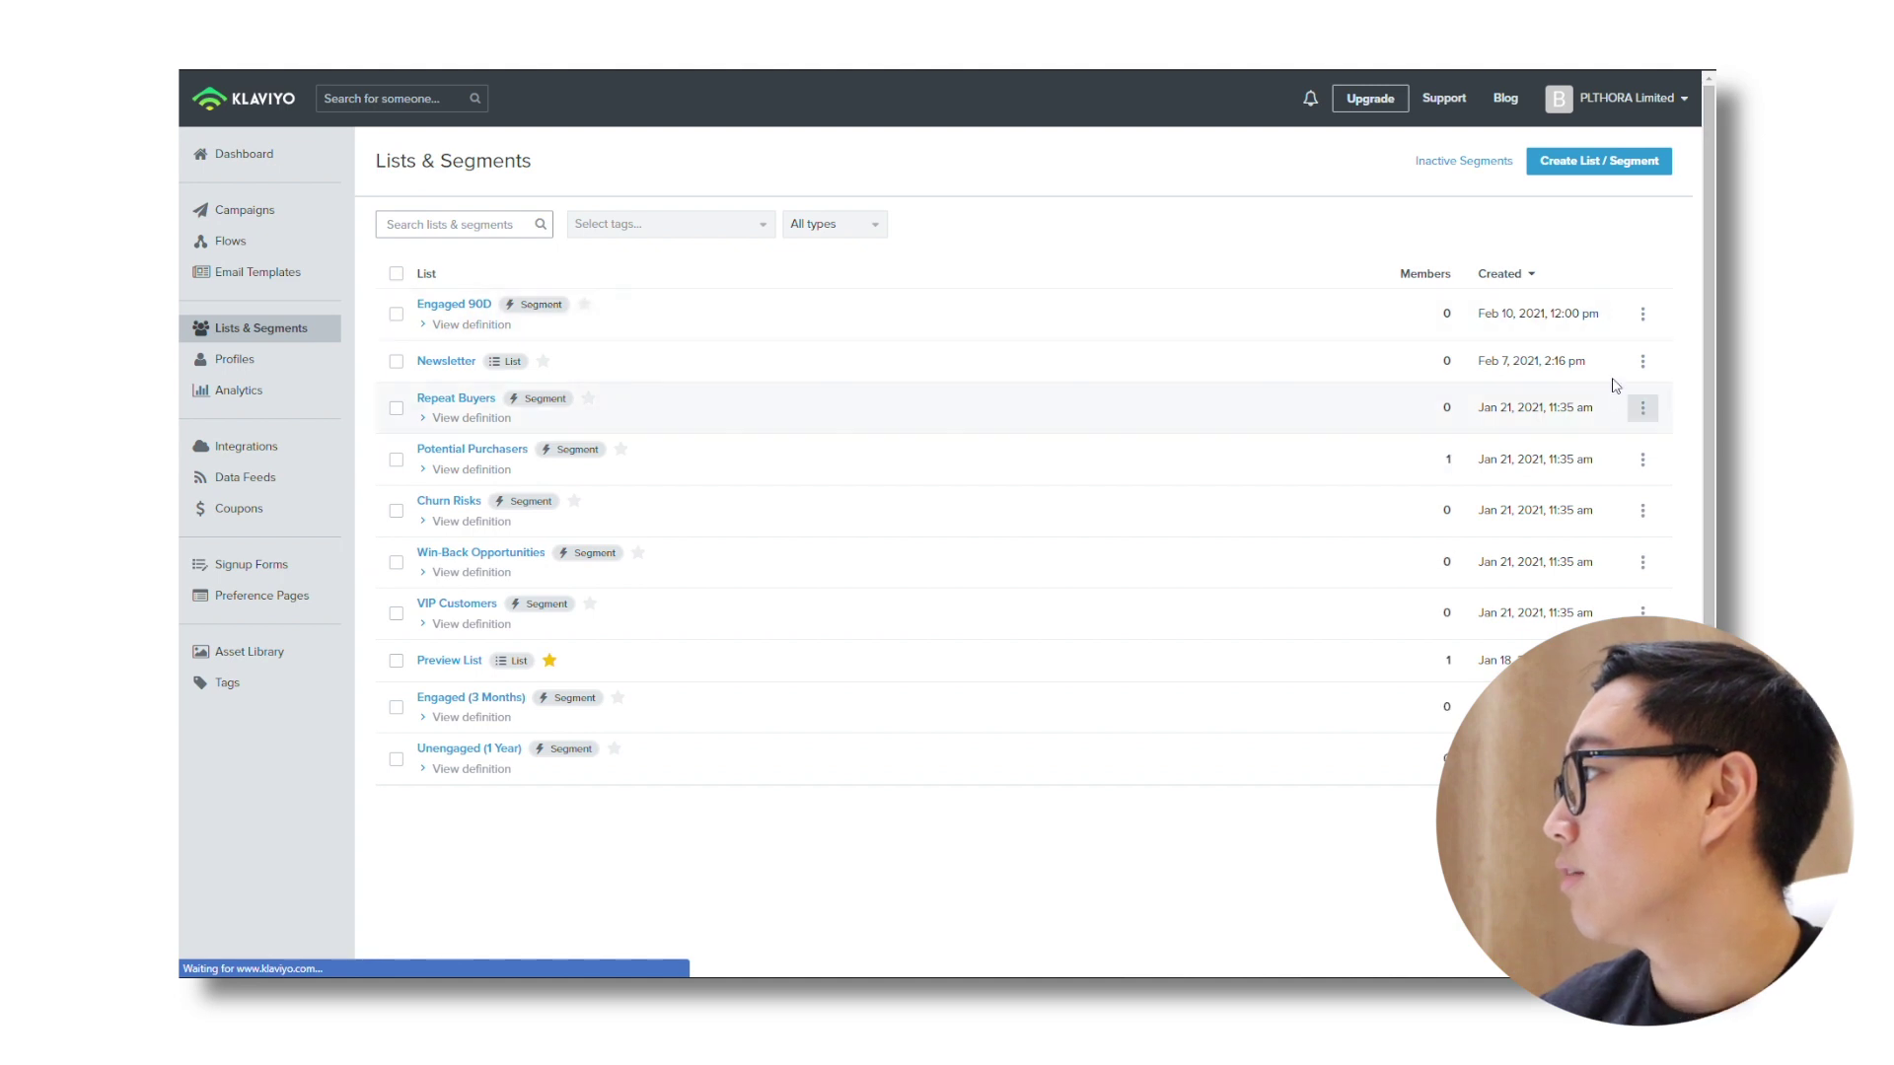
click(1642, 314)
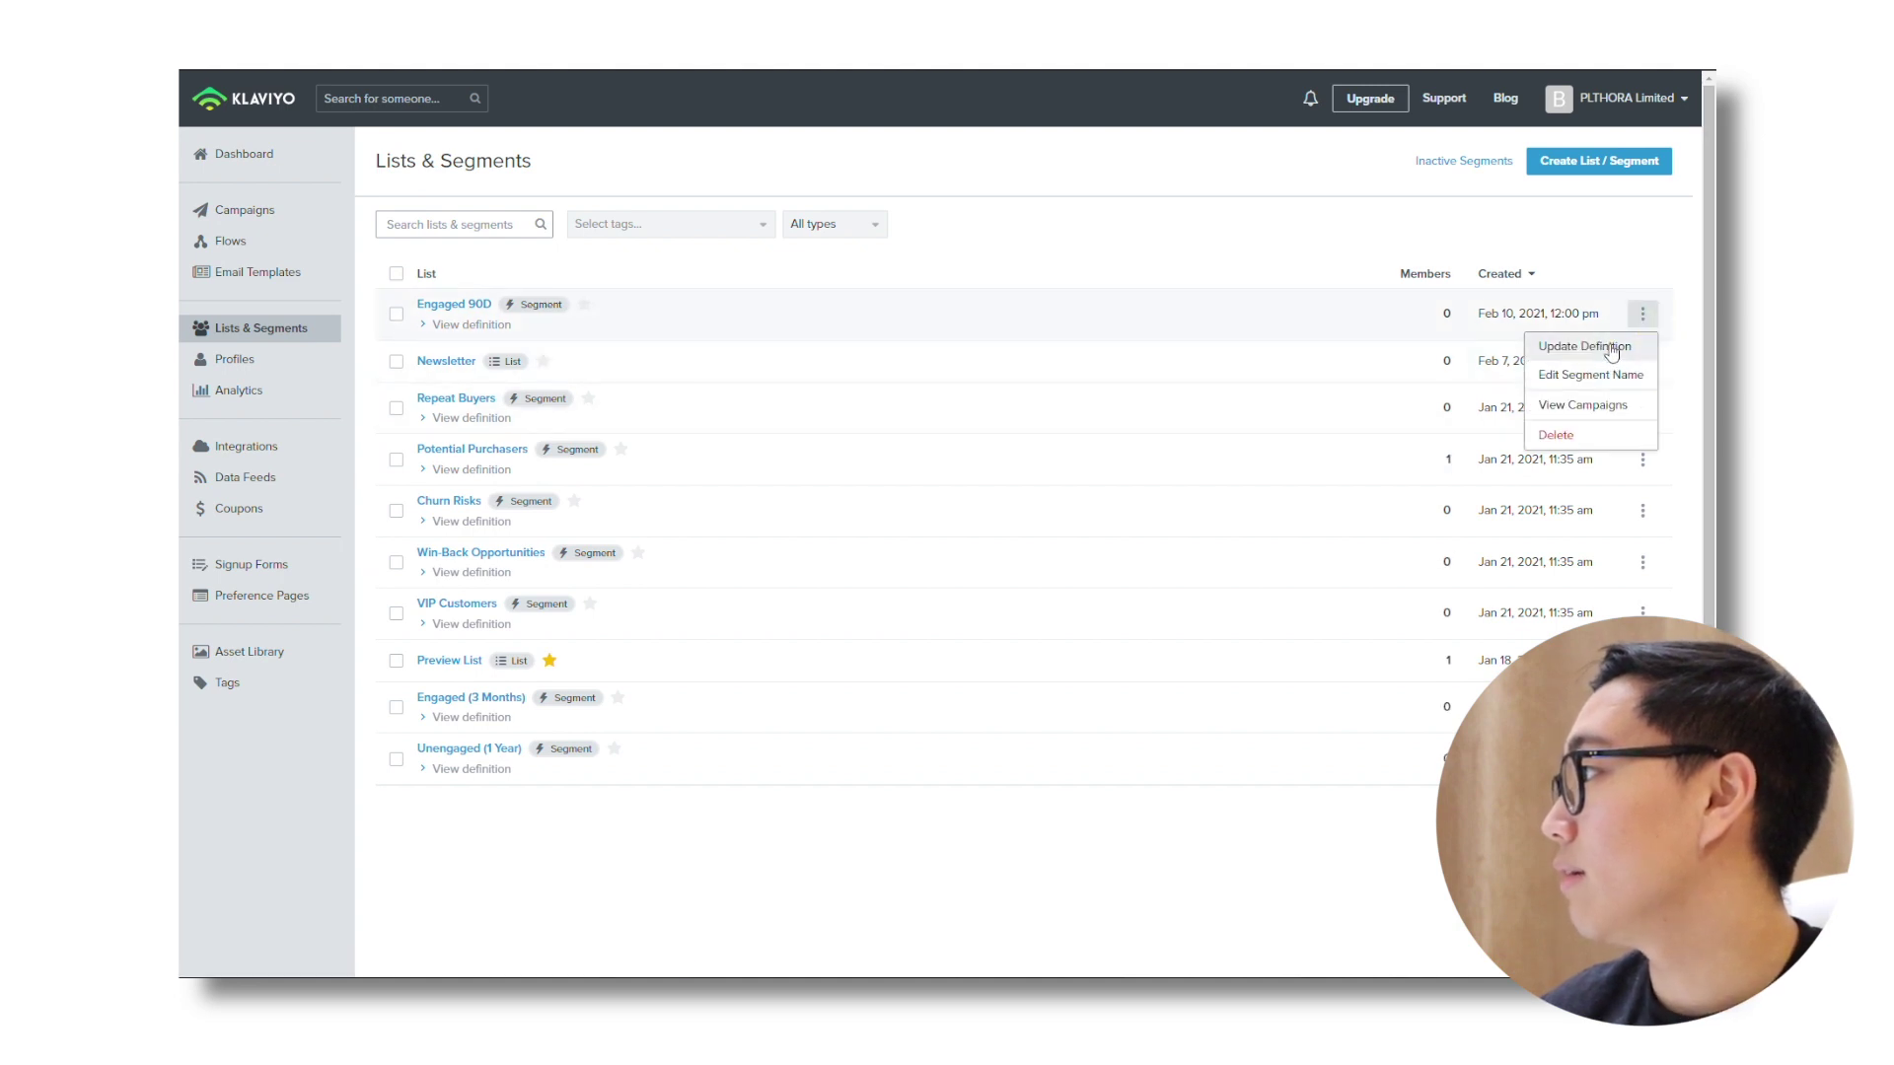
click(1611, 352)
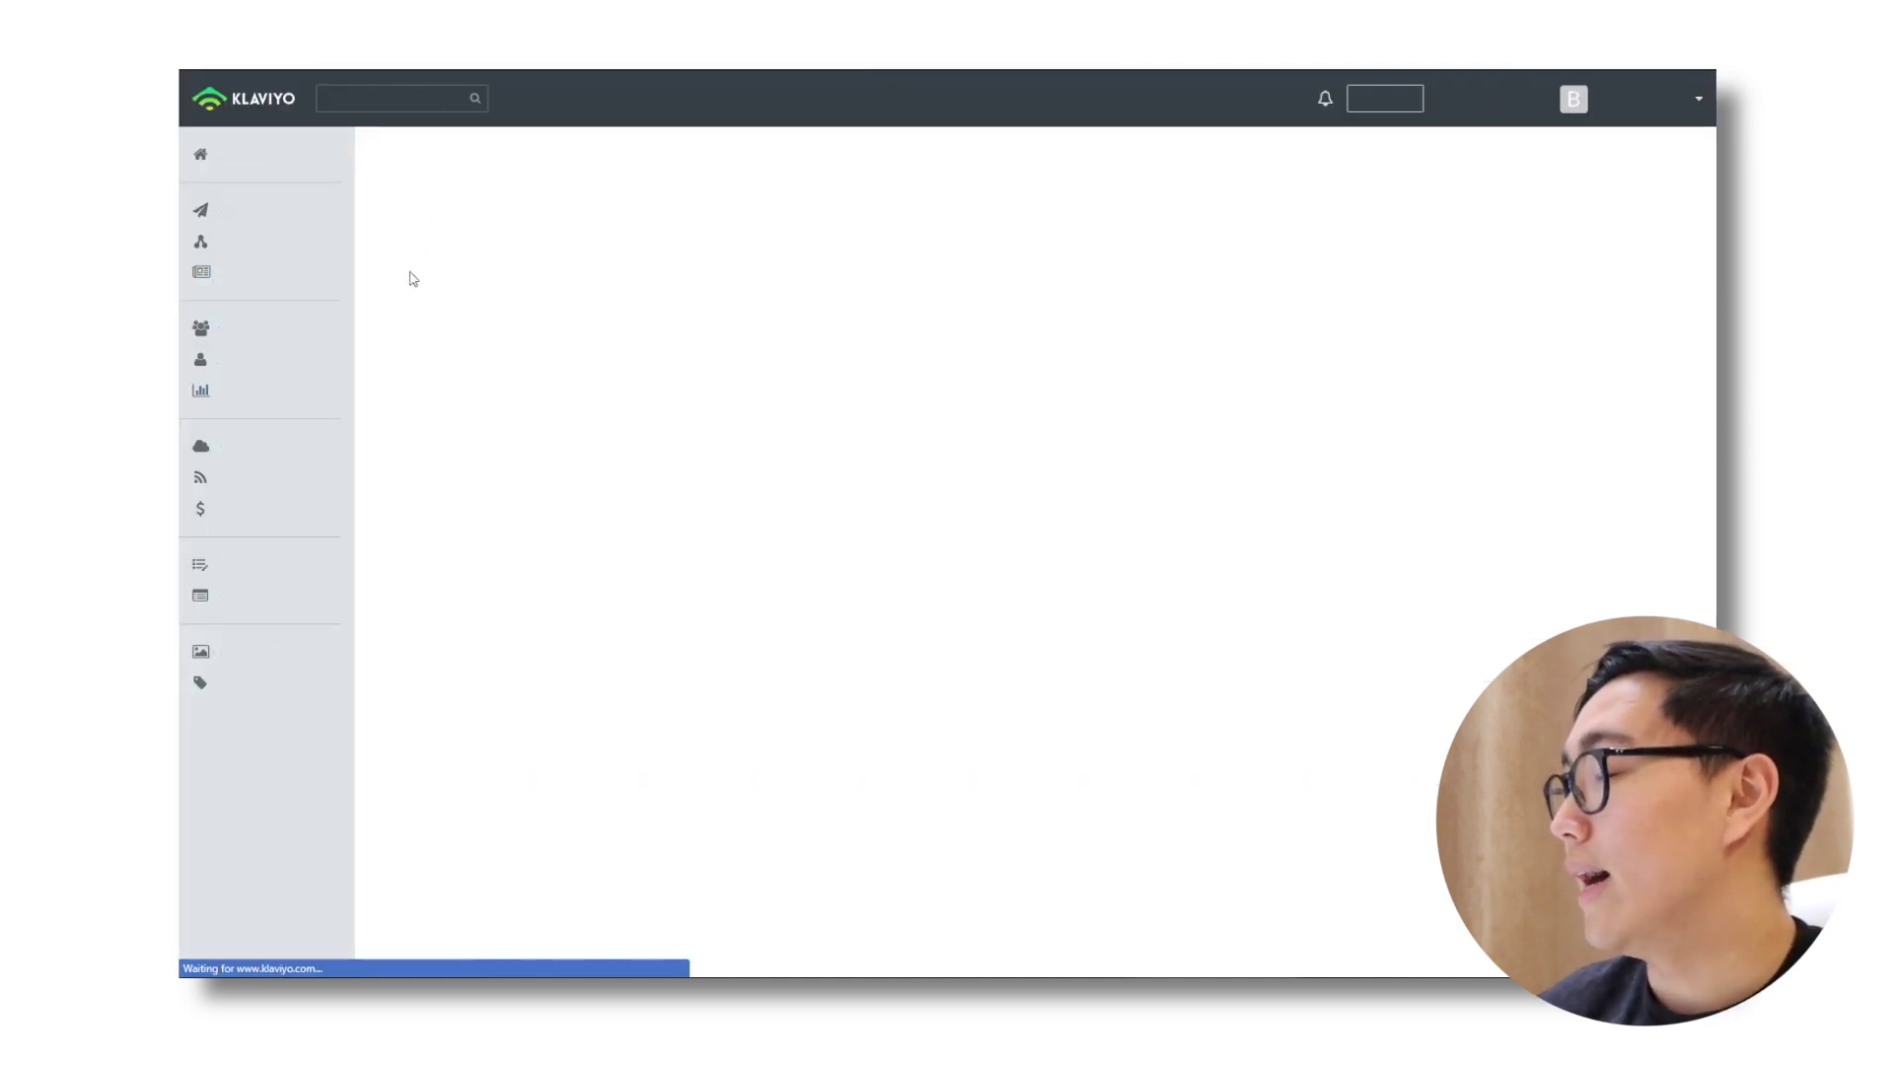
triple_click(525, 282)
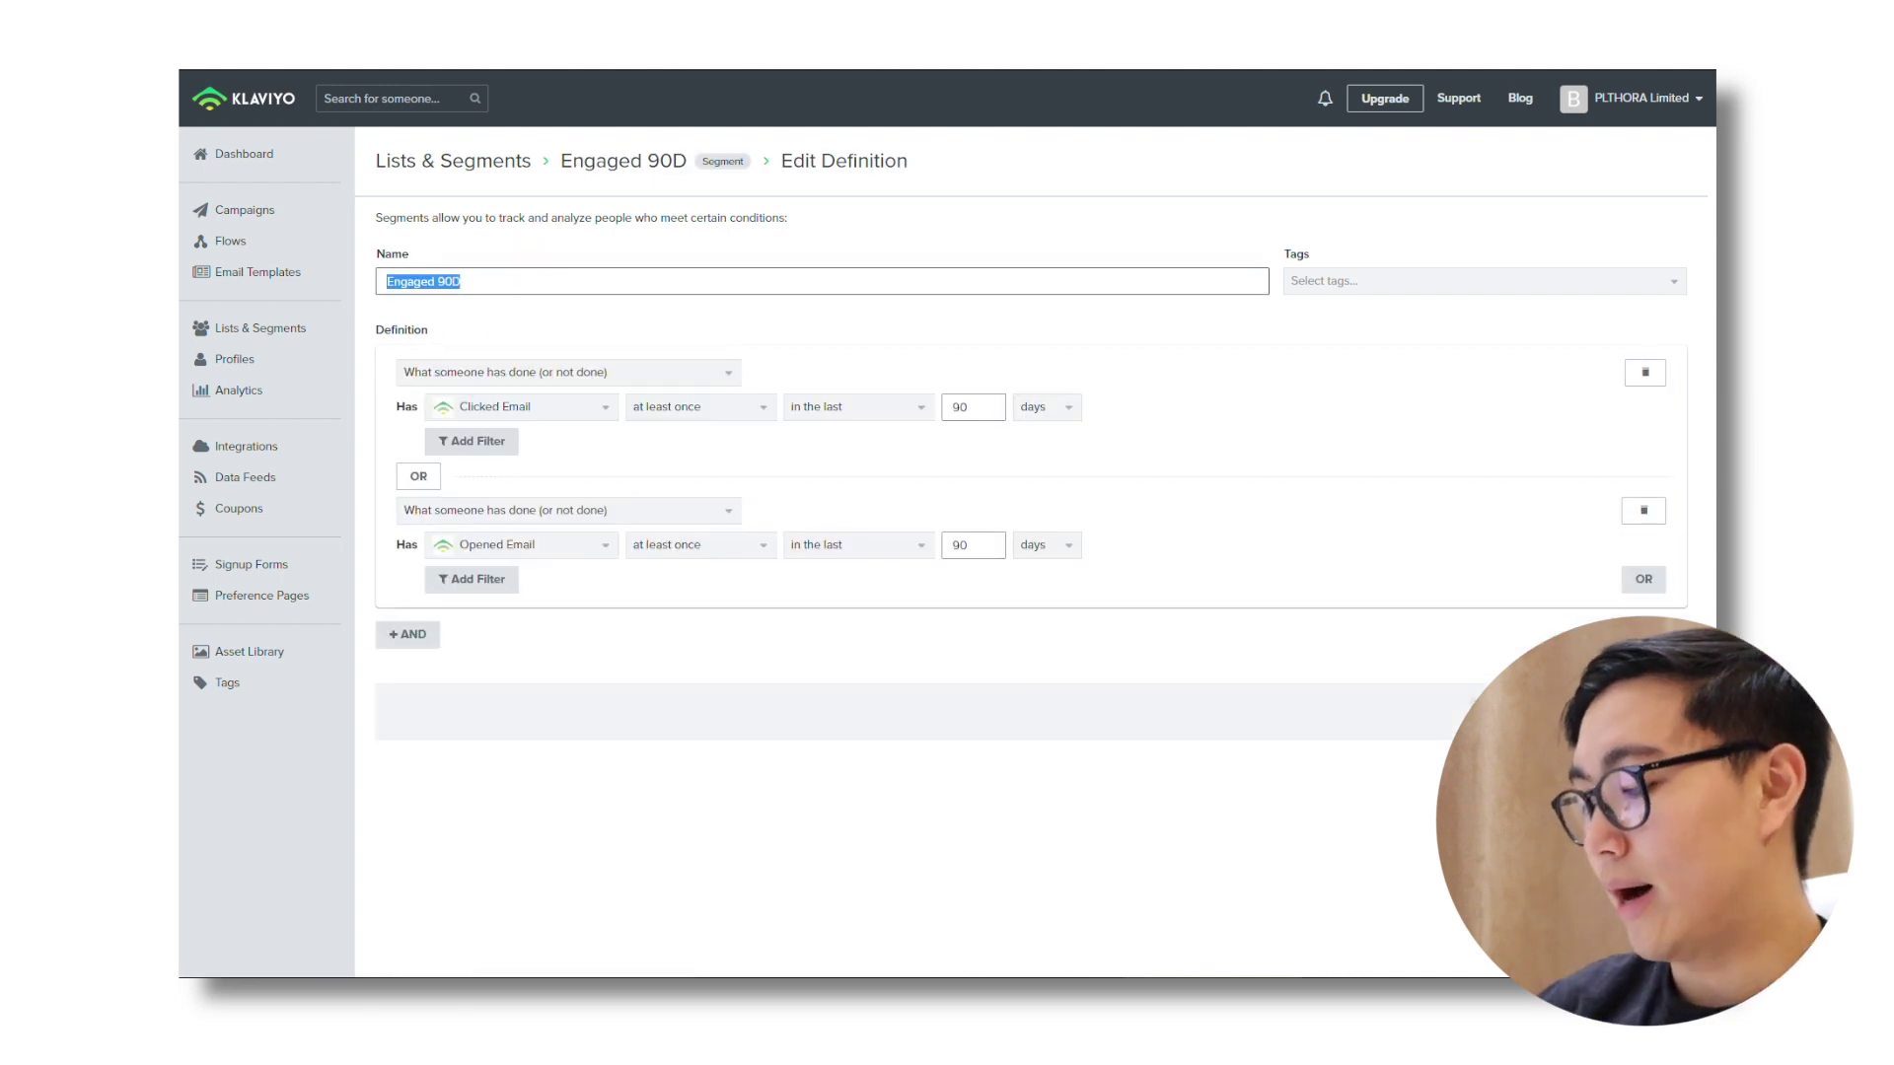
text(Buyers)
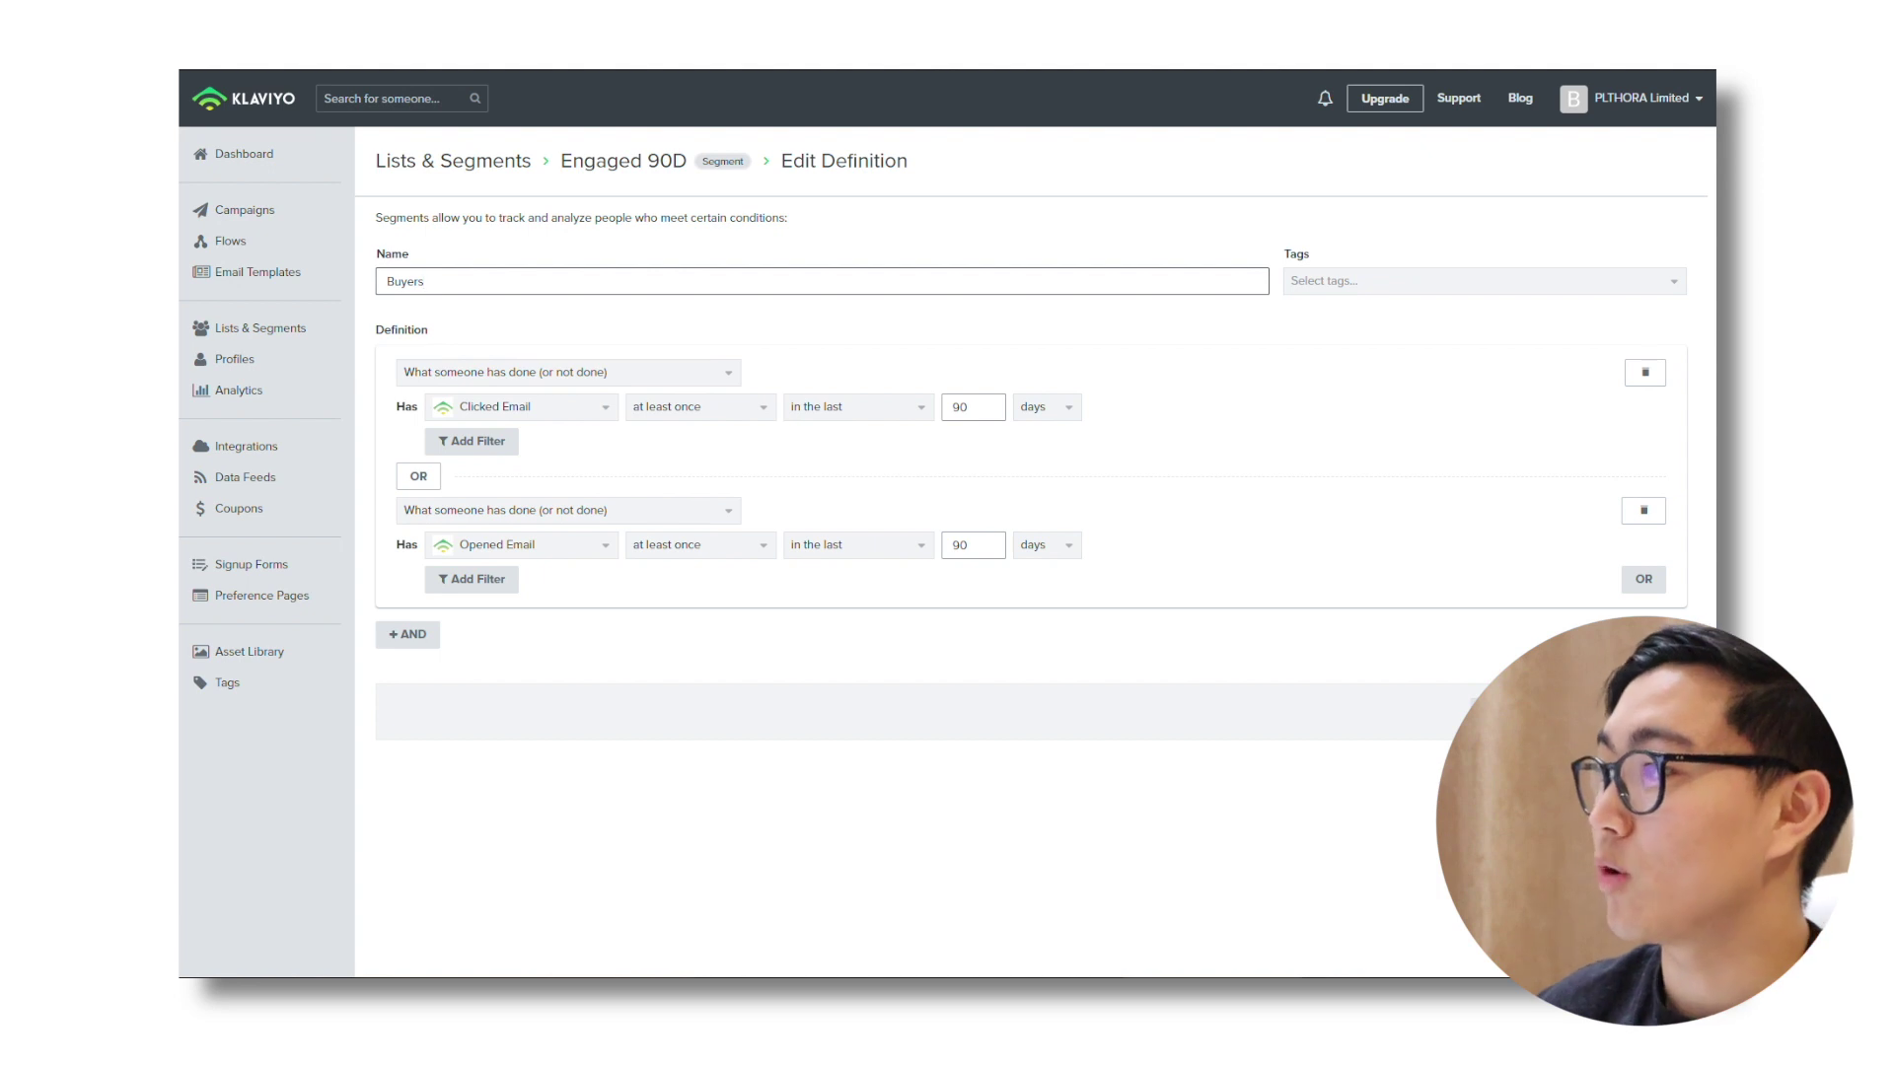
Step: Change the metric of the segment's first condition from Clicked Email to Placed Order
click(564, 372)
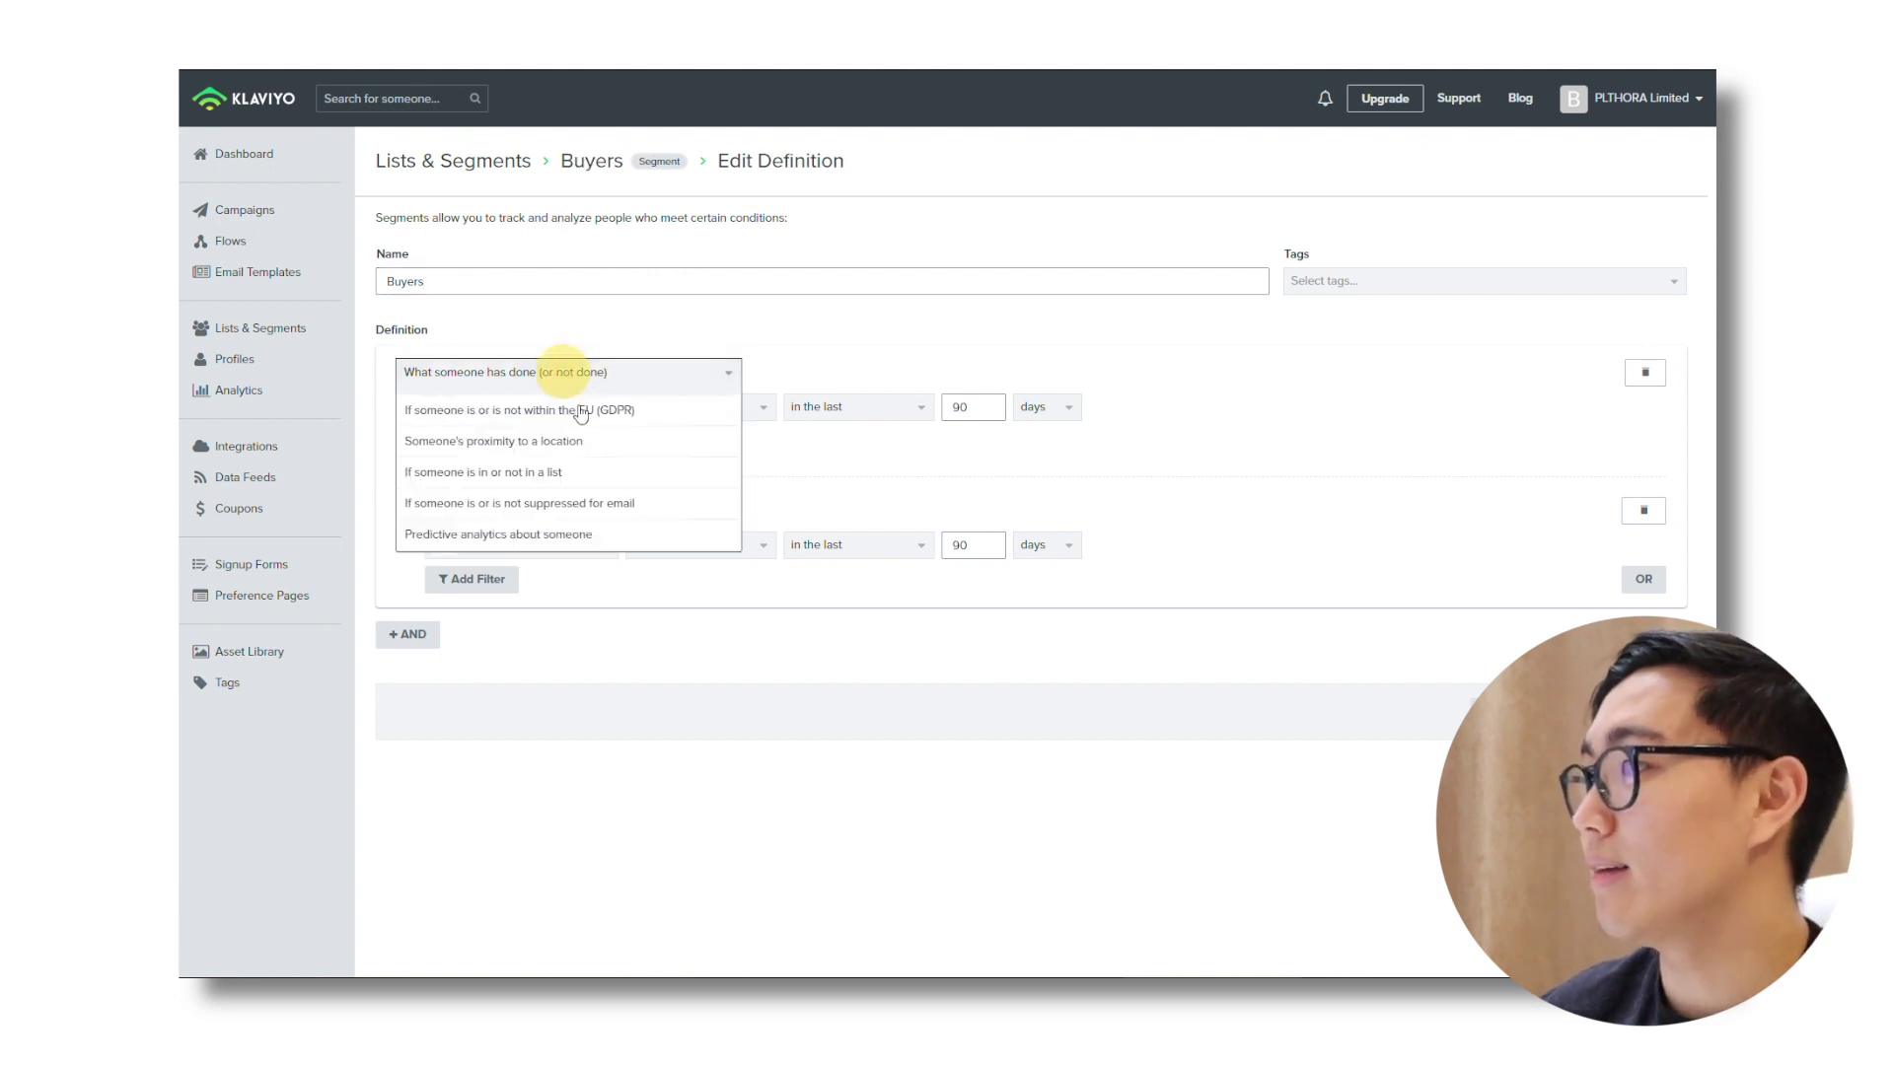
scroll(580, 414, up, 1)
click(570, 414)
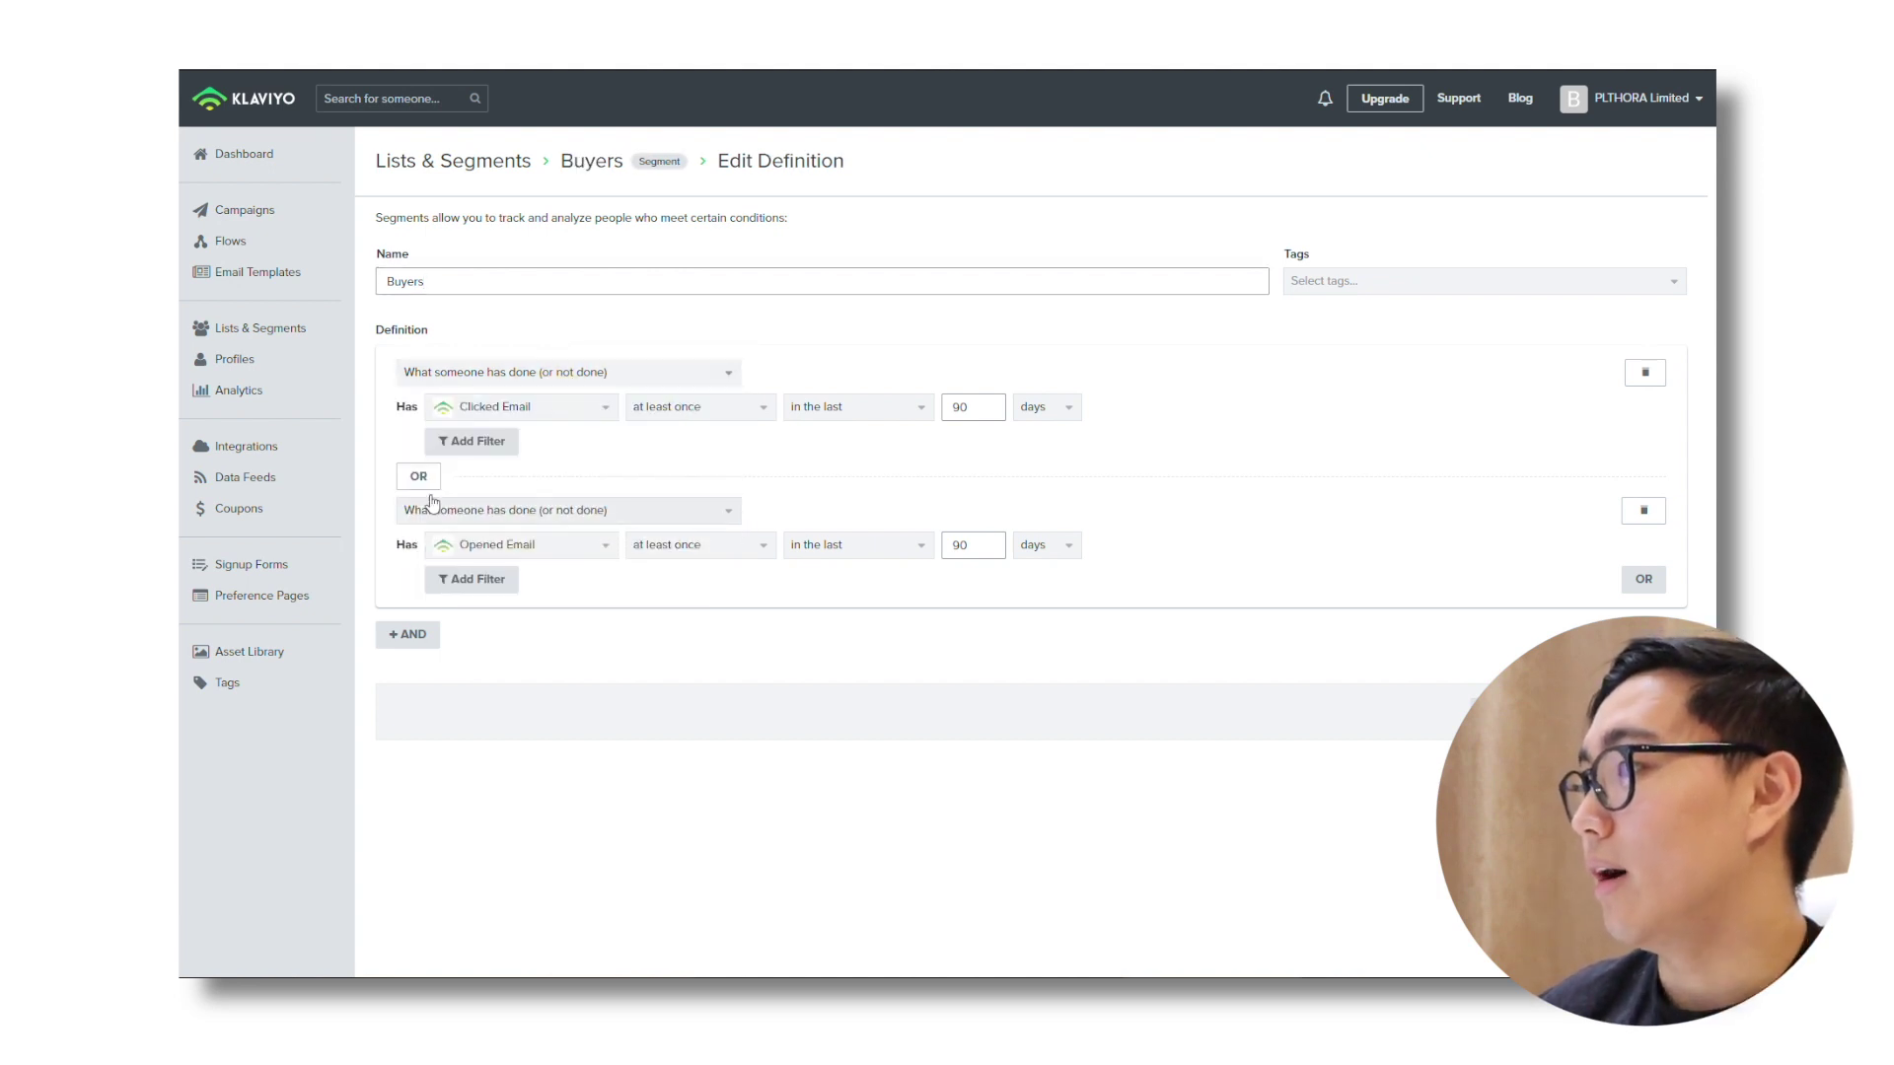
click(572, 411)
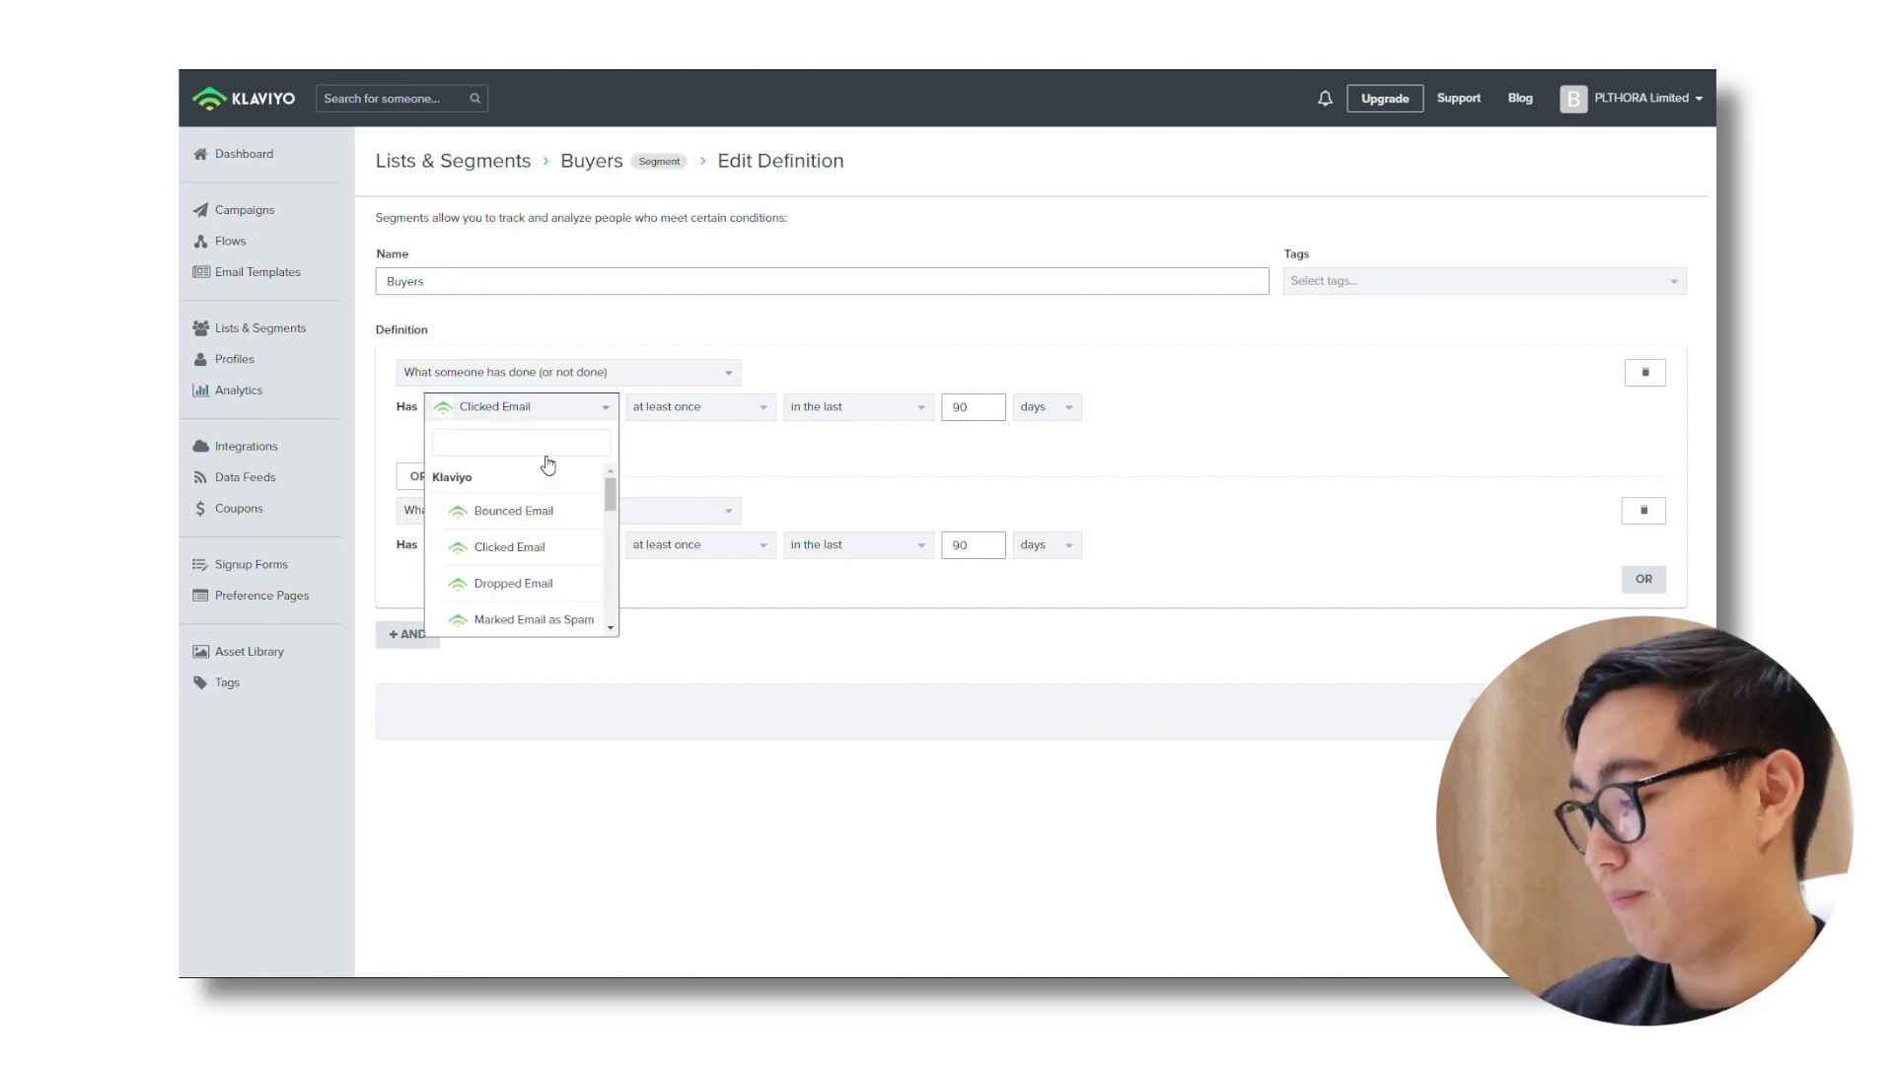
text(order)
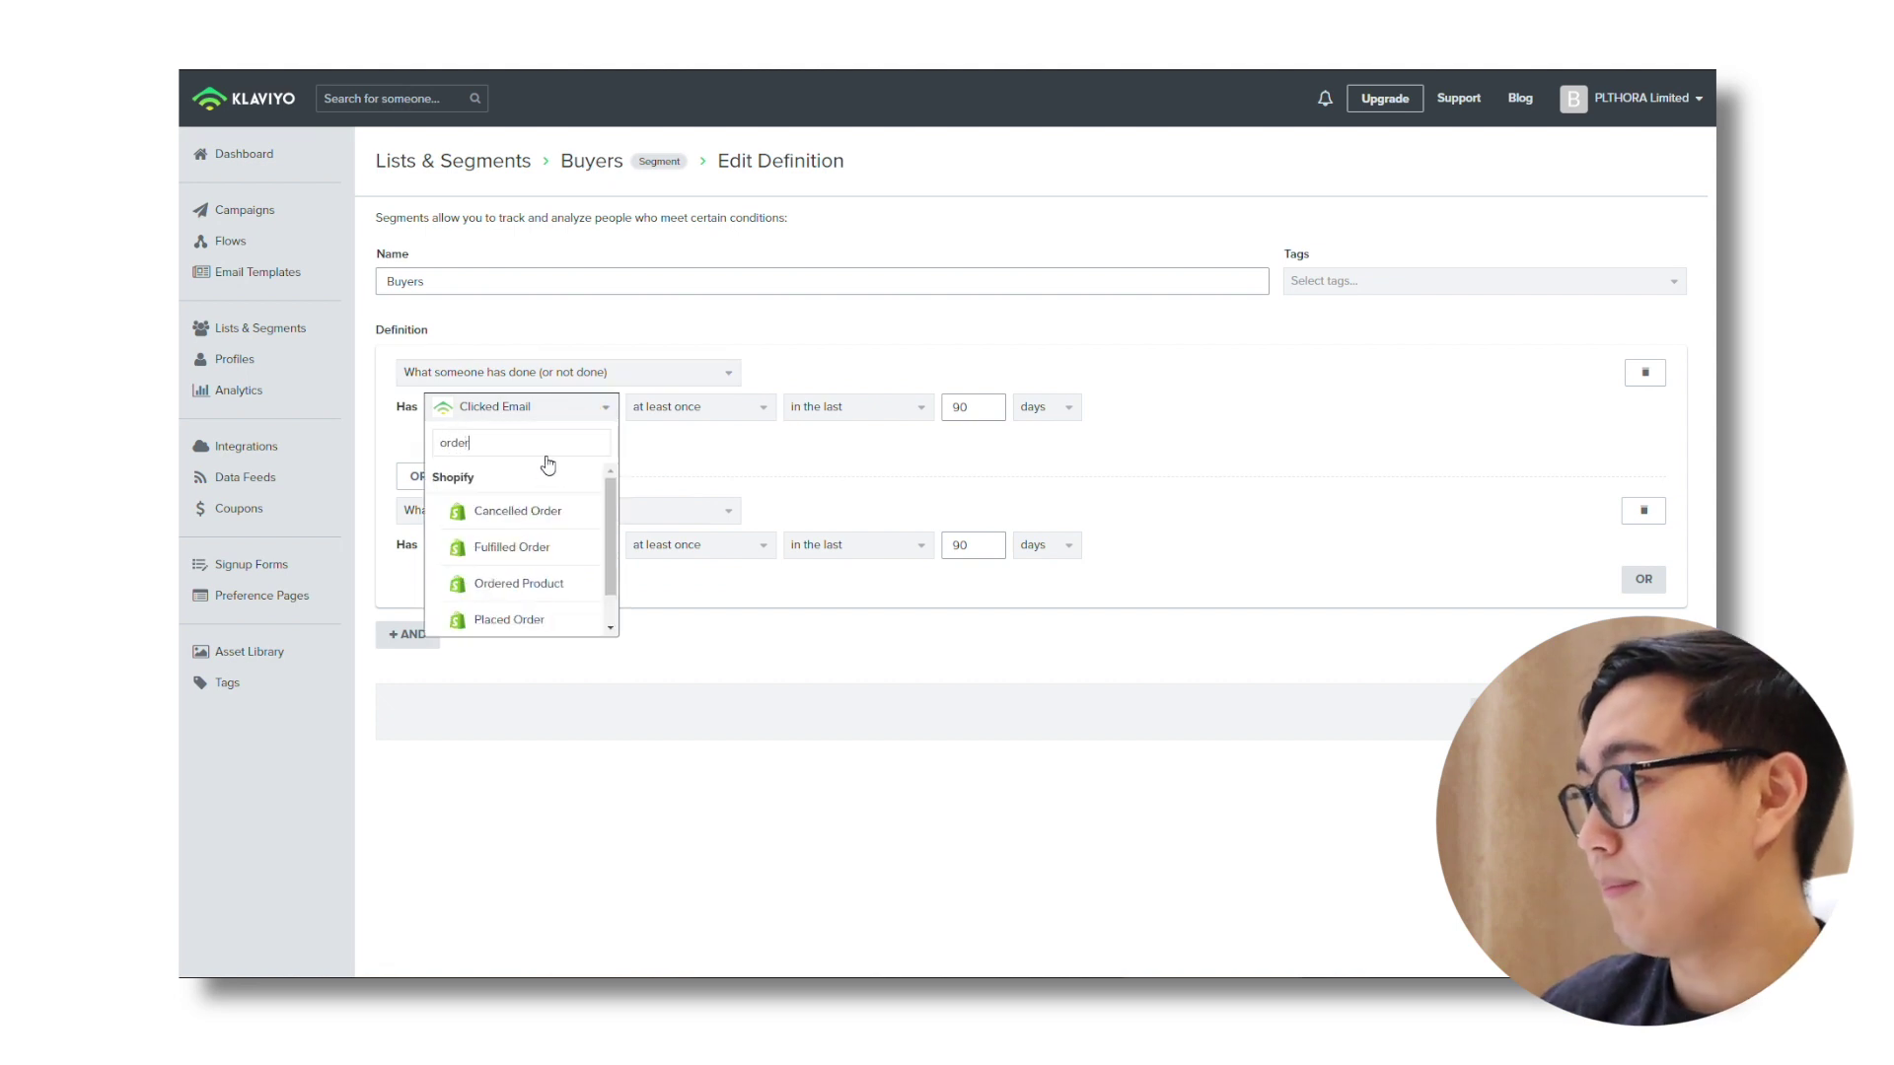
click(537, 620)
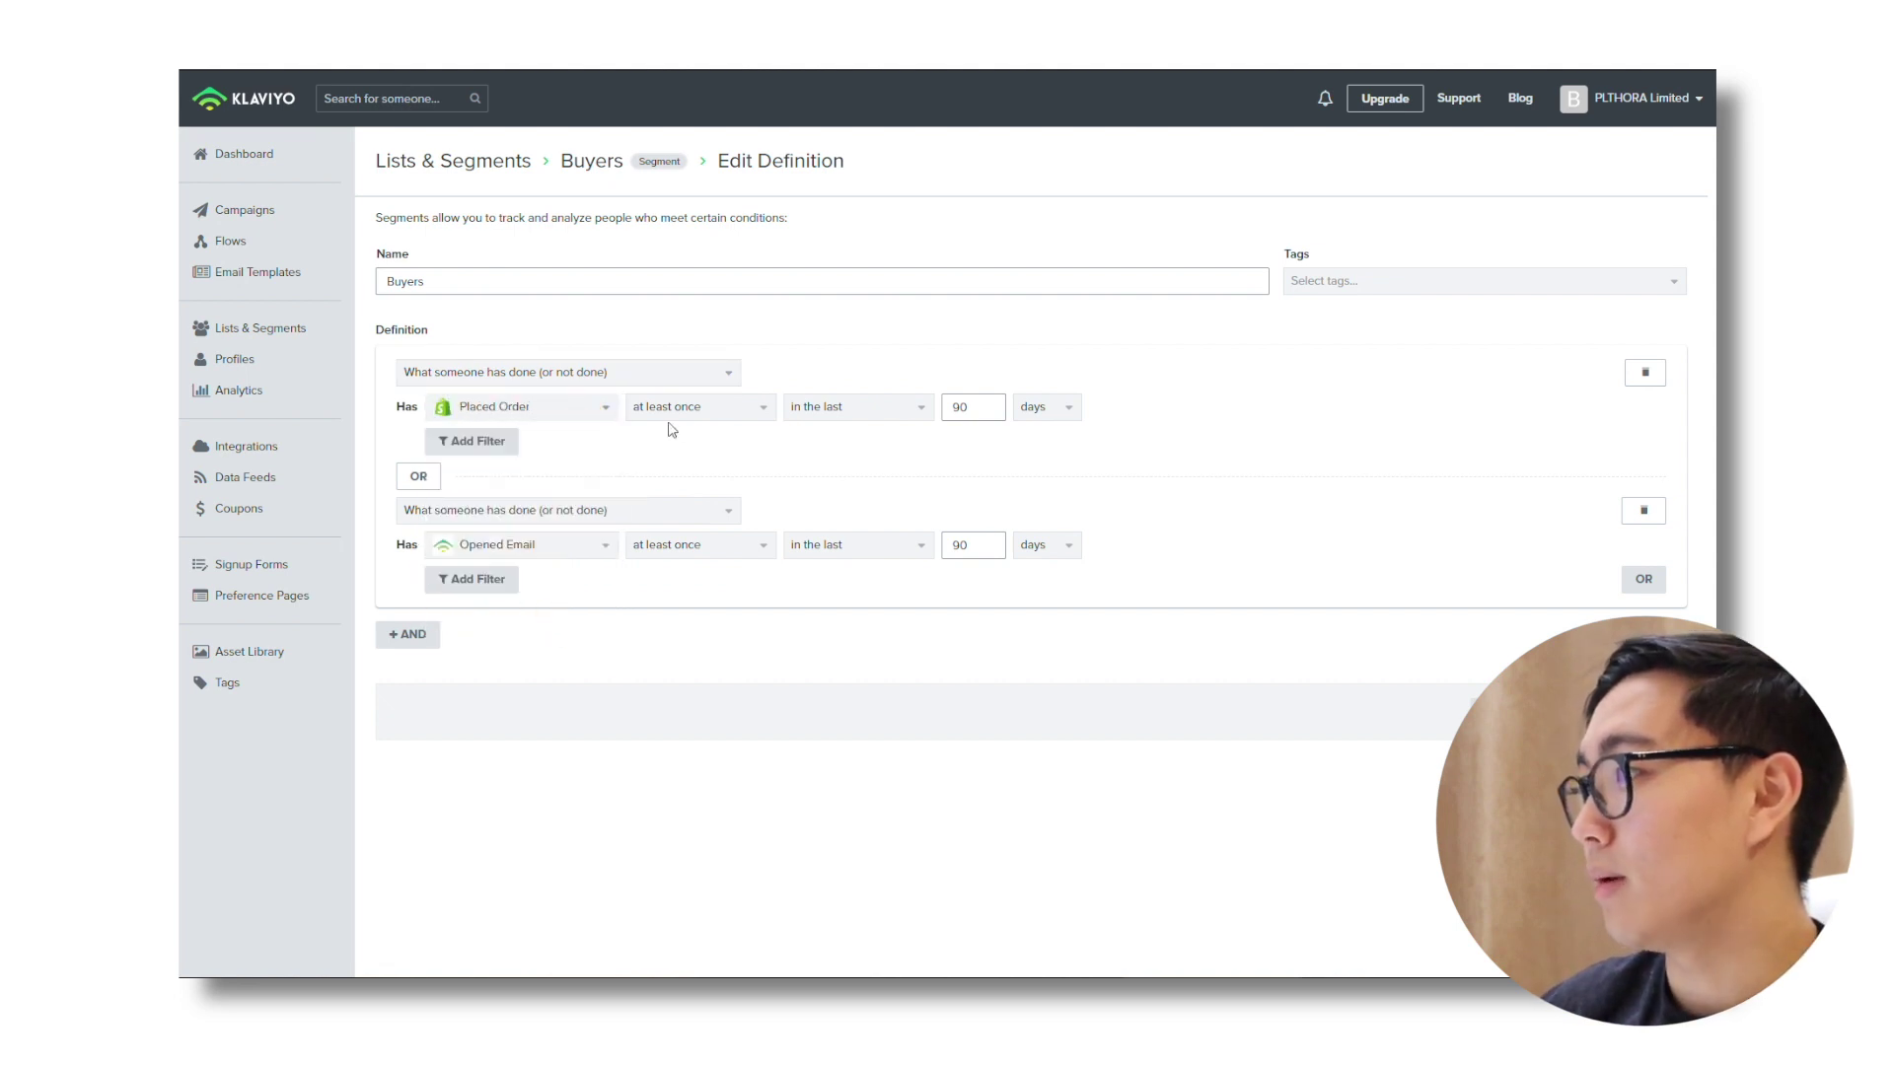
Step: Set the Placed Order time range to over all time, then delete the Opened Email condition and update the segment
click(927, 411)
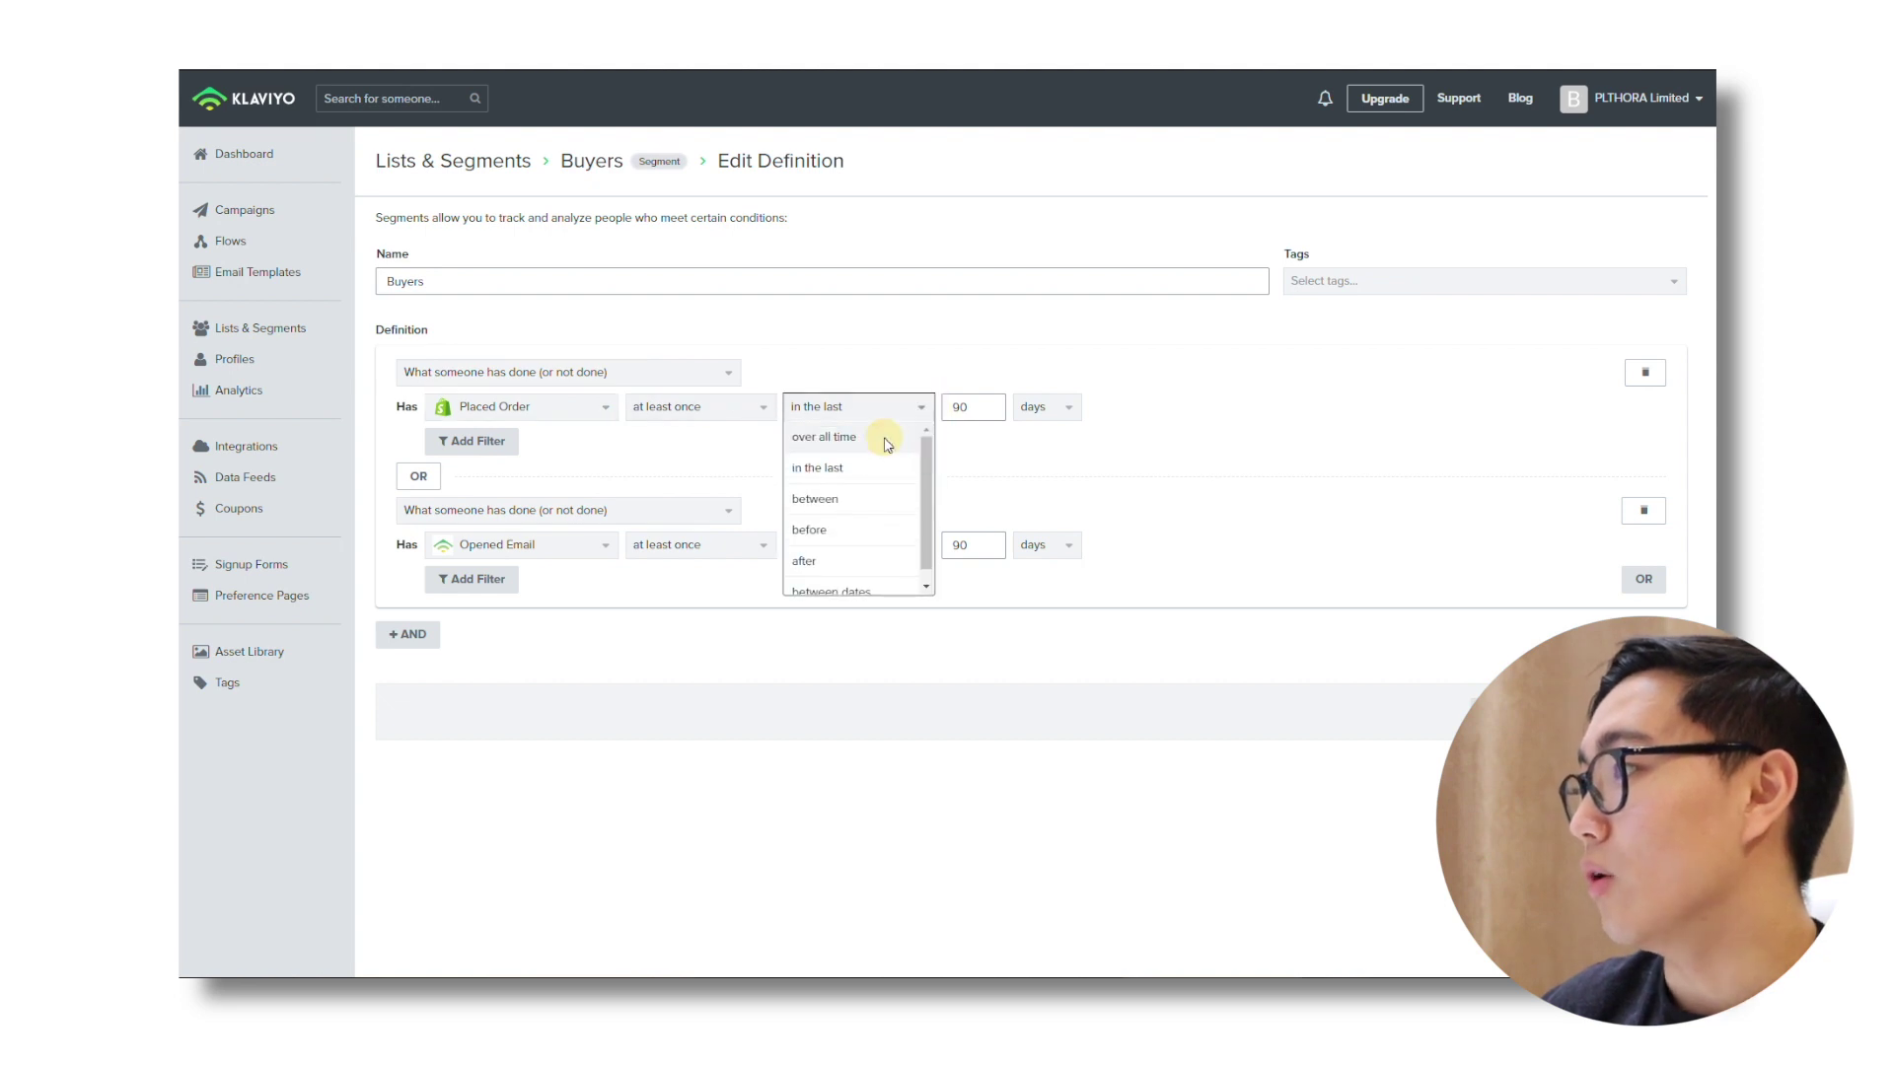
click(881, 436)
click(1643, 510)
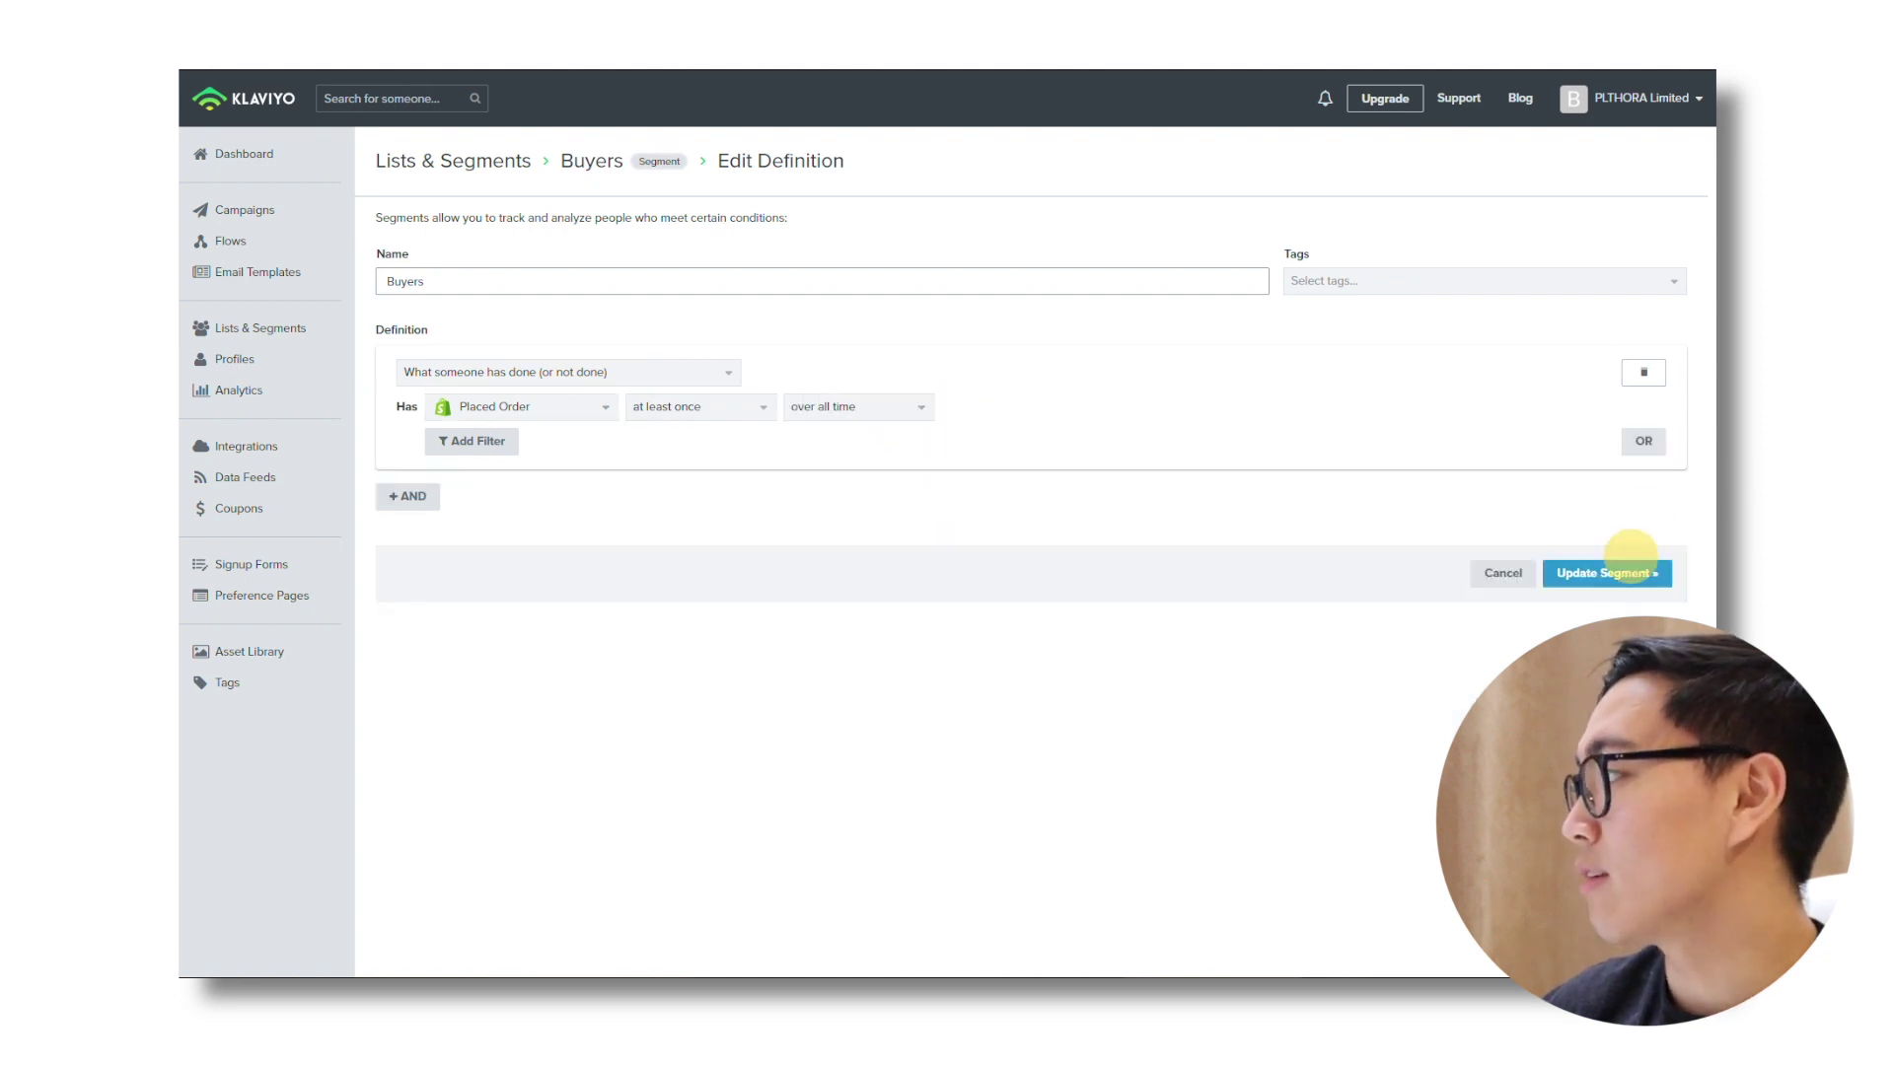
click(1608, 574)
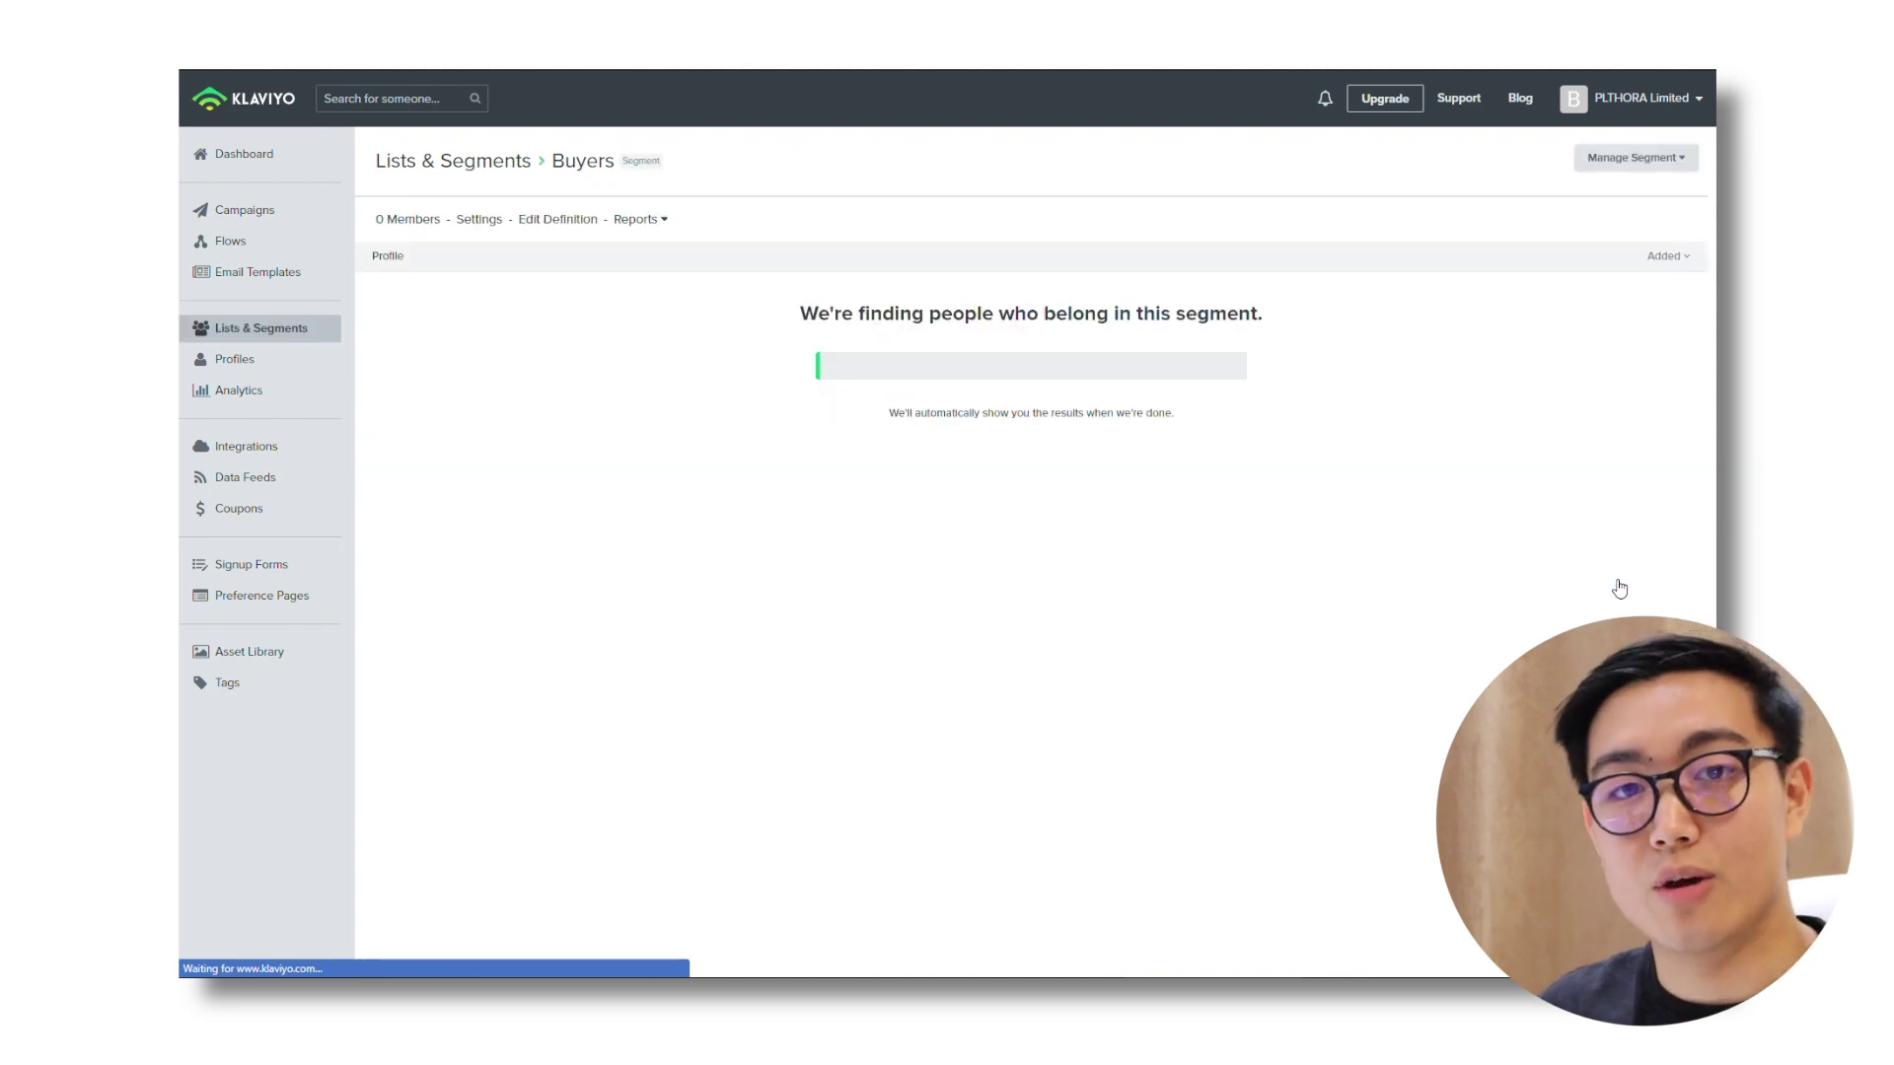